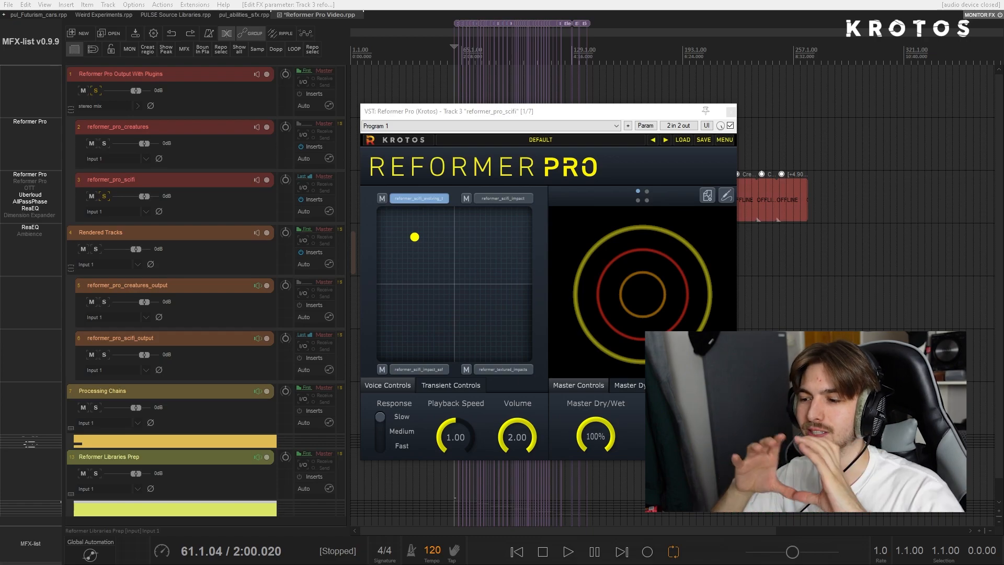
- Move Reformer Pro's blend point within the upper-left quadrant, closer to the pad's vertical centre line
click(423, 234)
drag(519, 281, 444, 250)
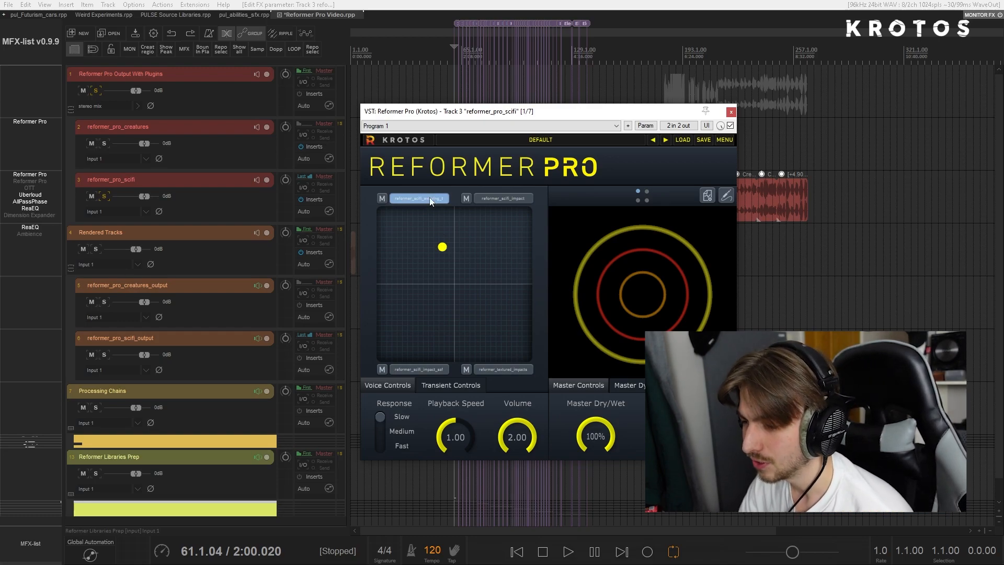
- Expand the Reformer Libraries Prep folder track to show its child tracks
click(183, 461)
scroll(183, 460, down, 1)
click(70, 471)
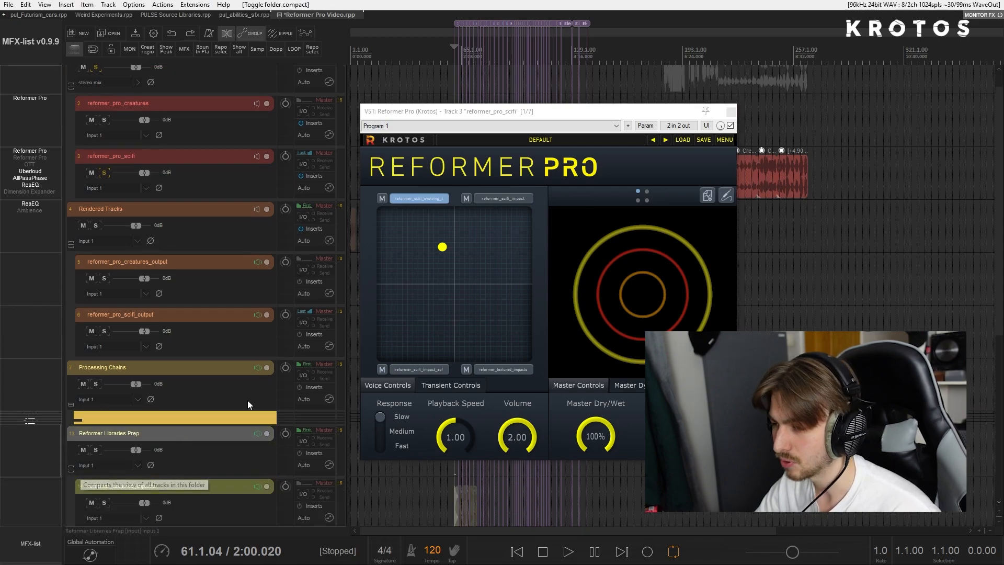
- Browse the available sound libraries in Reformer Pro to the end of the list and close the plugin window
click(637, 193)
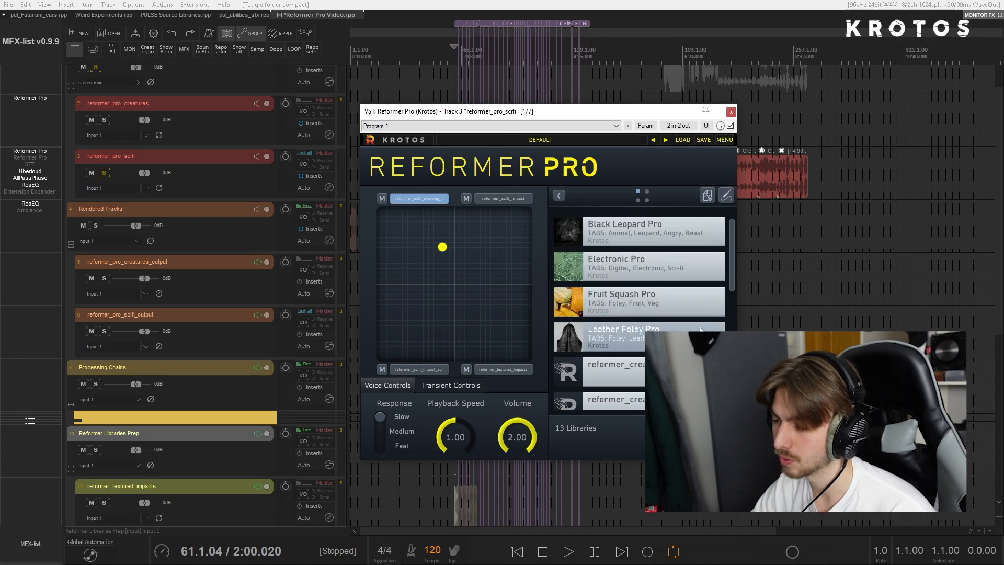
drag(733, 267, 733, 390)
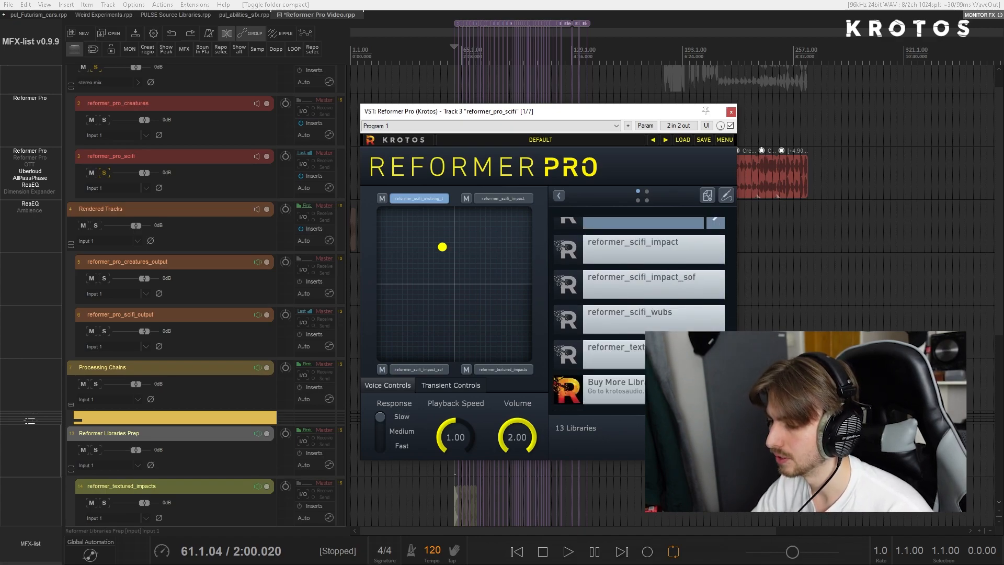
scroll(186, 475, down, 5)
click(732, 112)
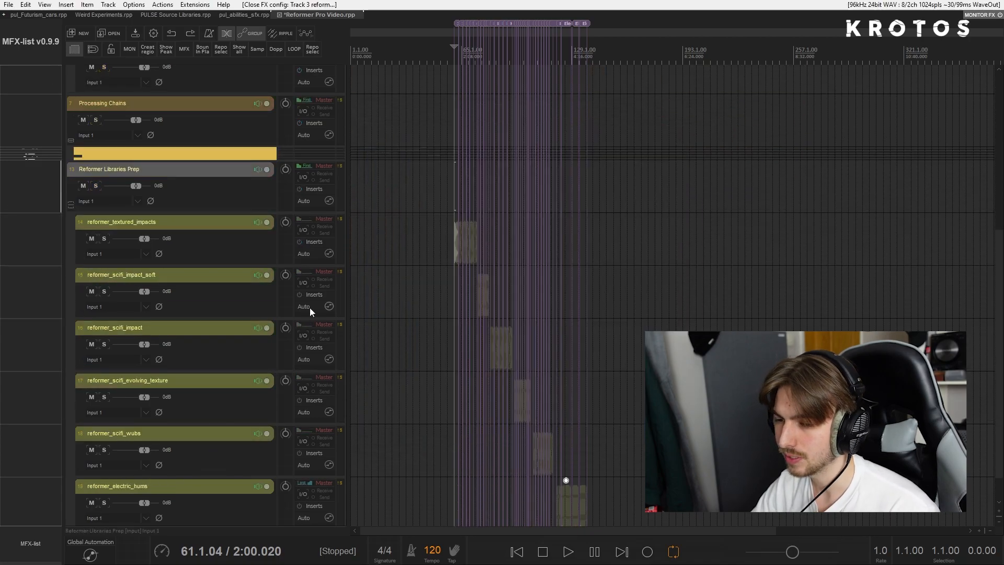
- Solo the Reformer Libraries Prep folder and examine the clips on its reformer_textured_impacts track and the tracks below
scroll(208, 259, down, 1)
click(96, 149)
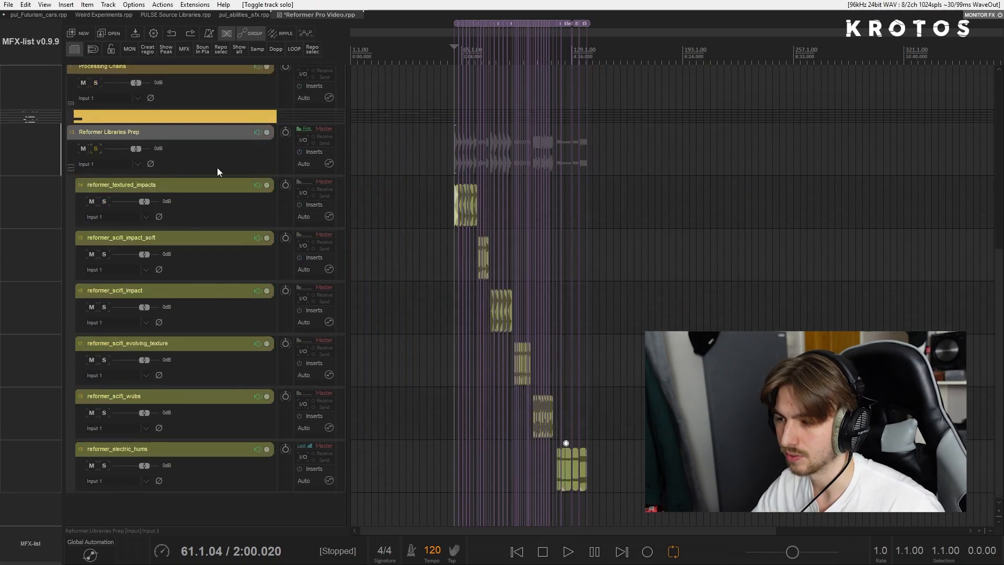
scroll(673, 204, up, 5)
click(673, 204)
scroll(673, 203, up, 4)
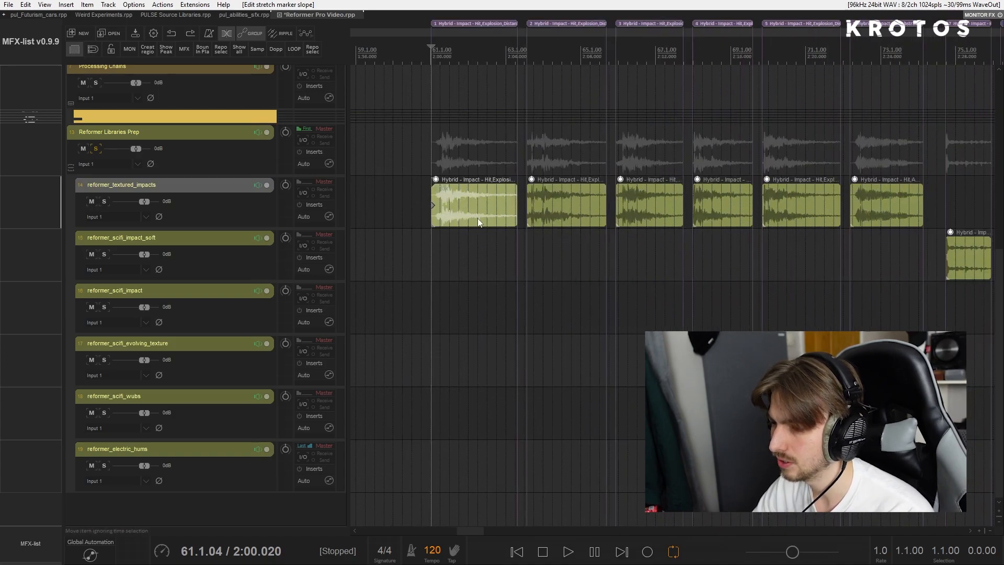
scroll(491, 199, right, 3)
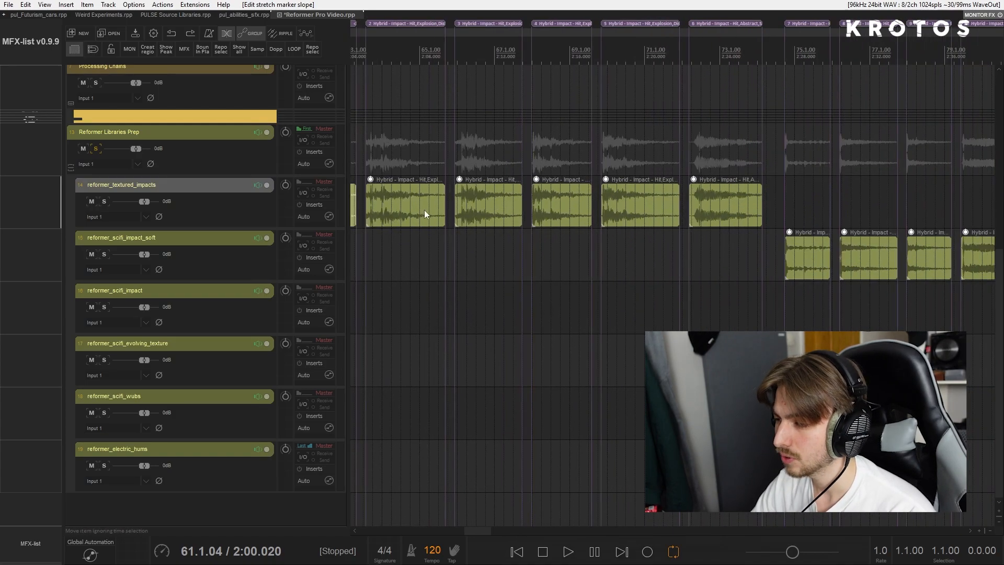
click(691, 205)
scroll(691, 205, down, 6)
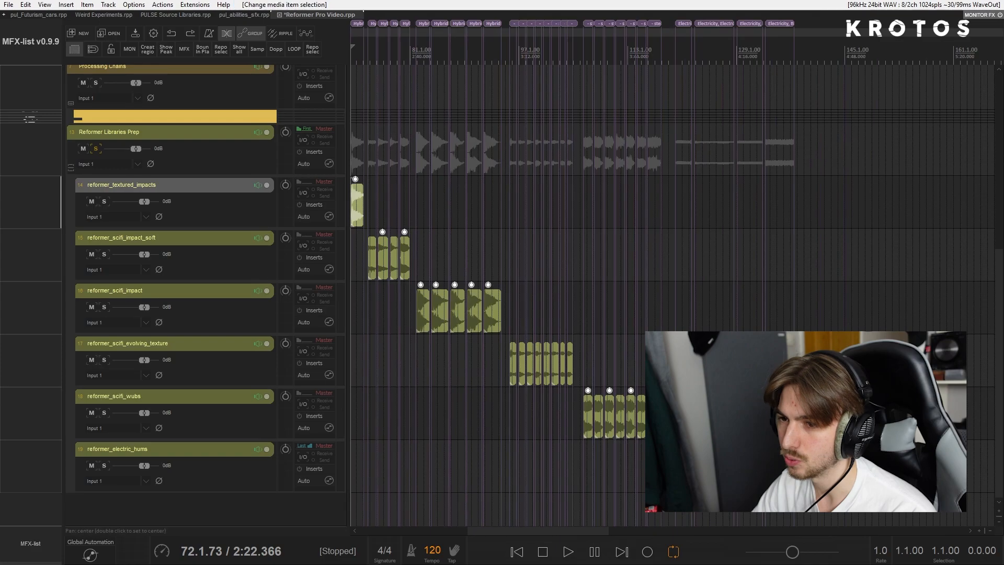
- Switch to File Explorer to view the subfolders of the reformer_creatures folder
key(alt+Tab)
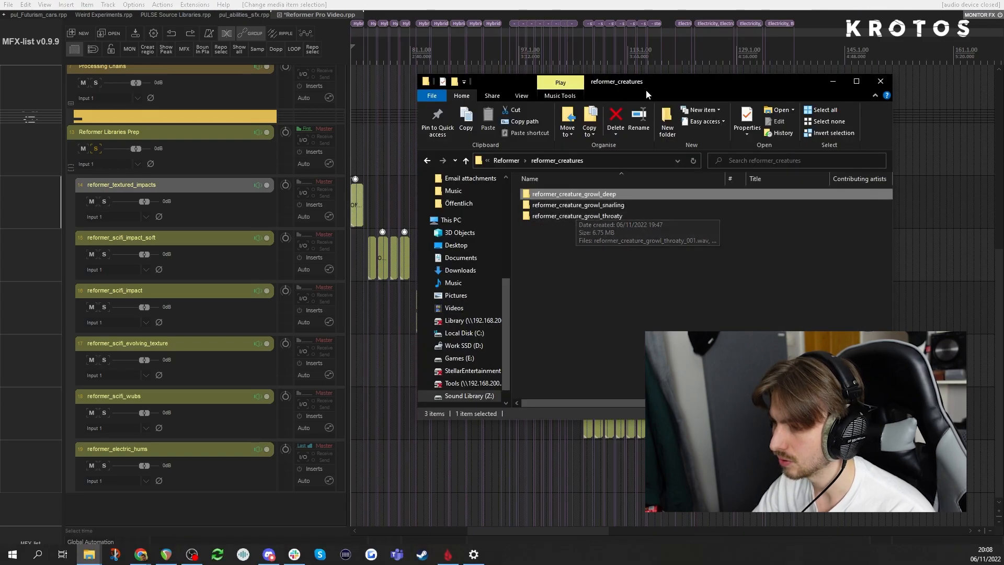
drag(648, 86, 739, 126)
- Collapse the Reformer Libraries Prep folder track and turn off its solo
scroll(218, 170, up, 3)
click(71, 326)
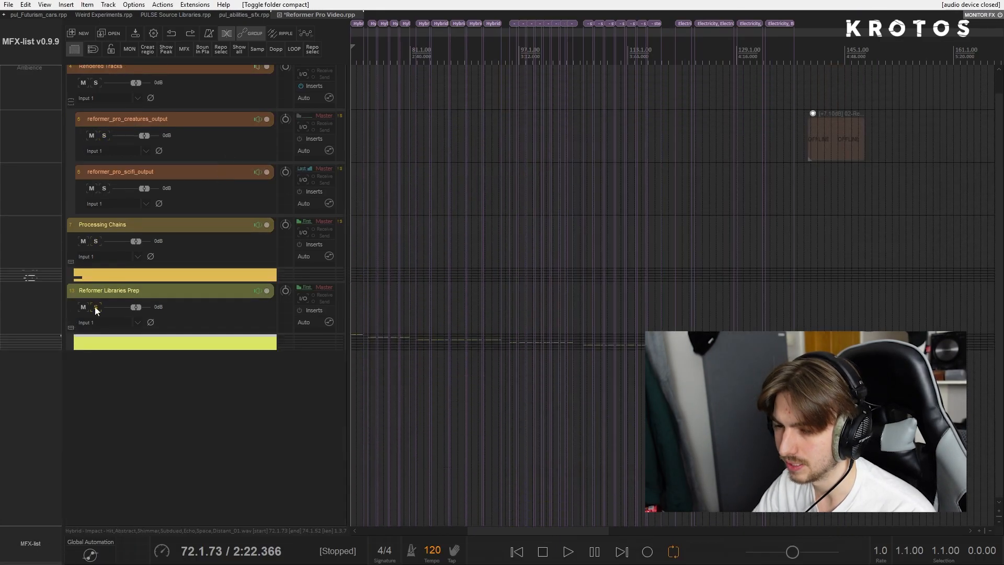
click(96, 308)
- Open Reformer Pro on the reformer_pro_scifi track and launch its Analysis Tool
scroll(217, 306, up, 3)
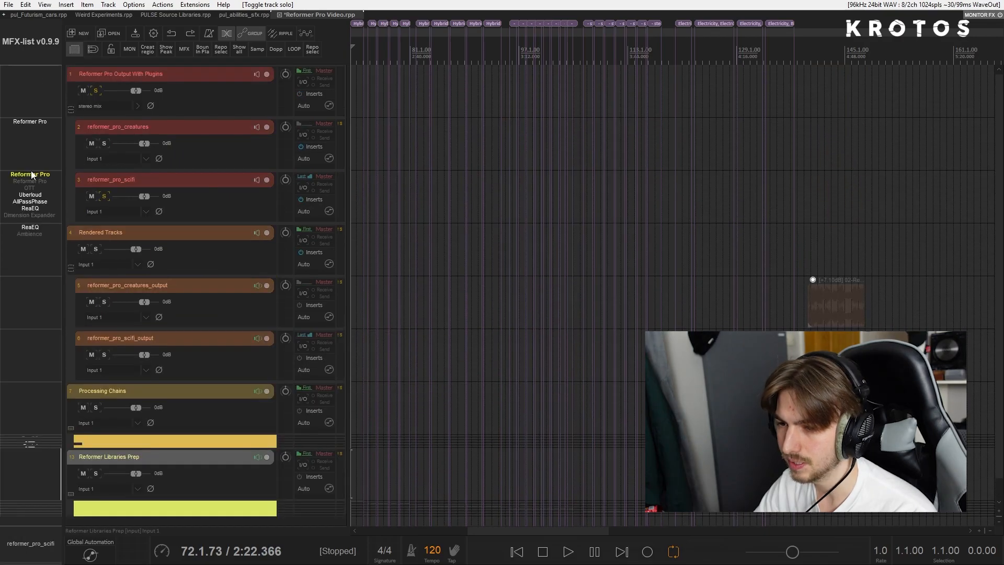
click(31, 174)
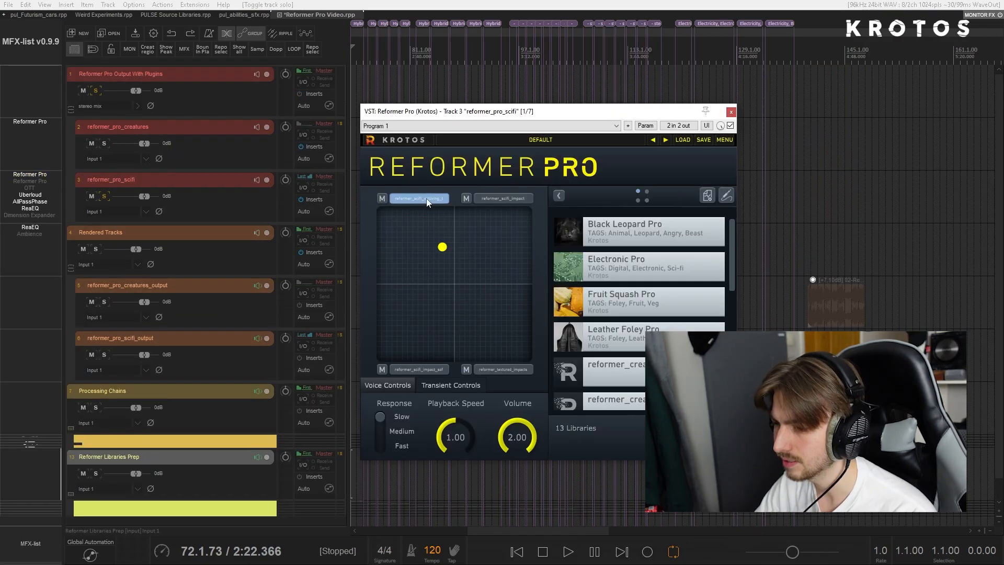
click(707, 195)
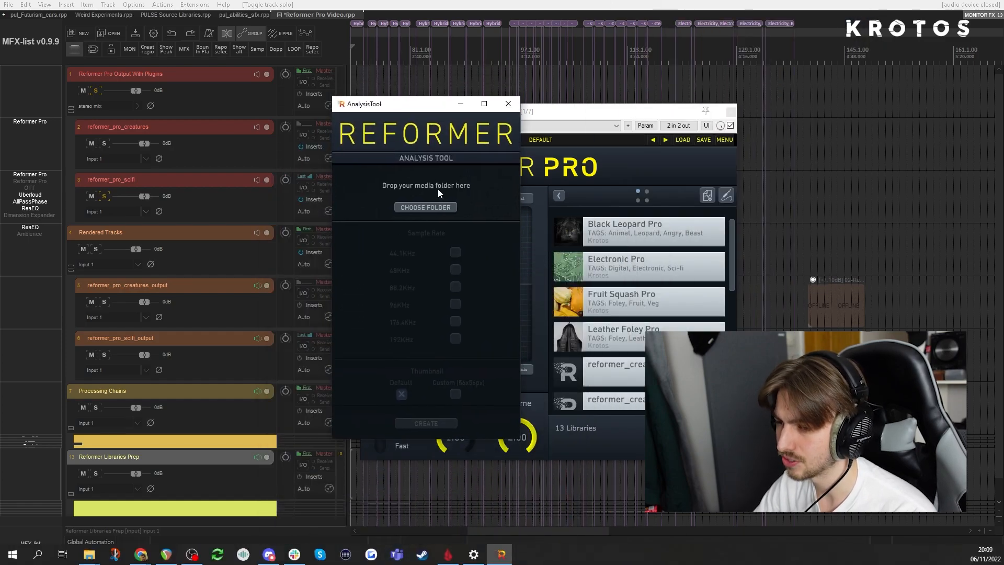
- Load the reformer_creature_growl_deep folder from File Explorer into the Analysis Tool and close the tool without creating a library
click(89, 554)
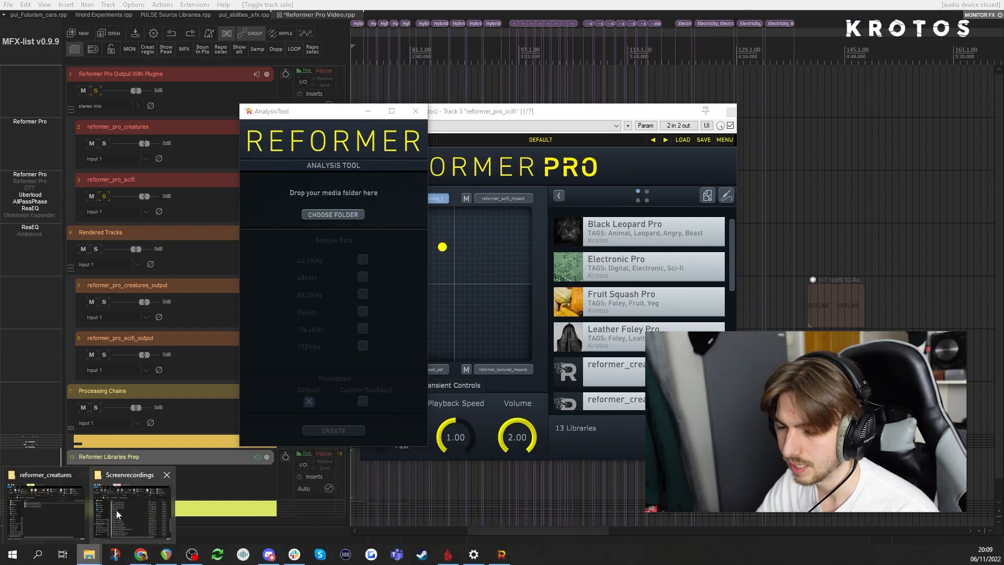
click(50, 501)
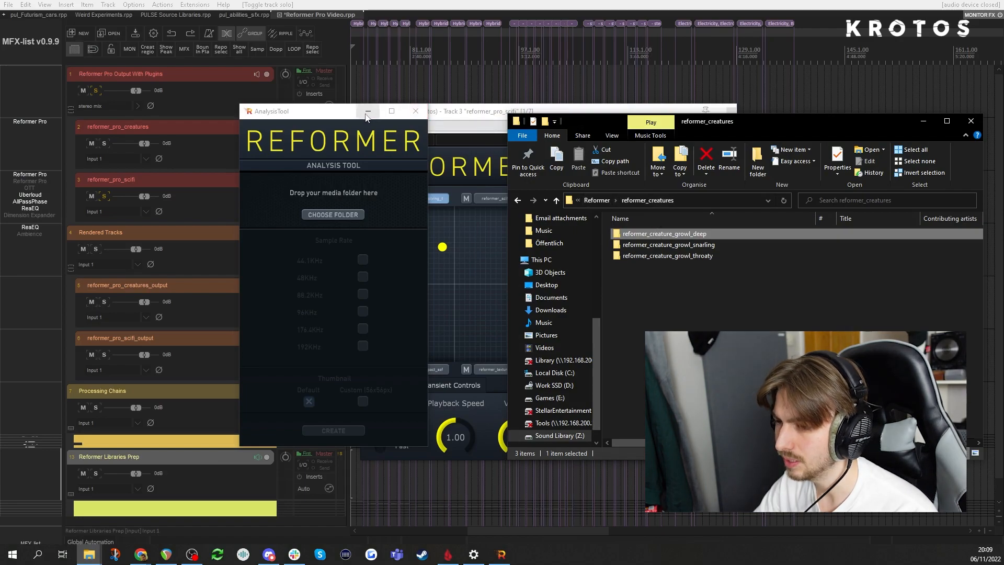
drag(366, 116, 314, 118)
drag(664, 234, 280, 197)
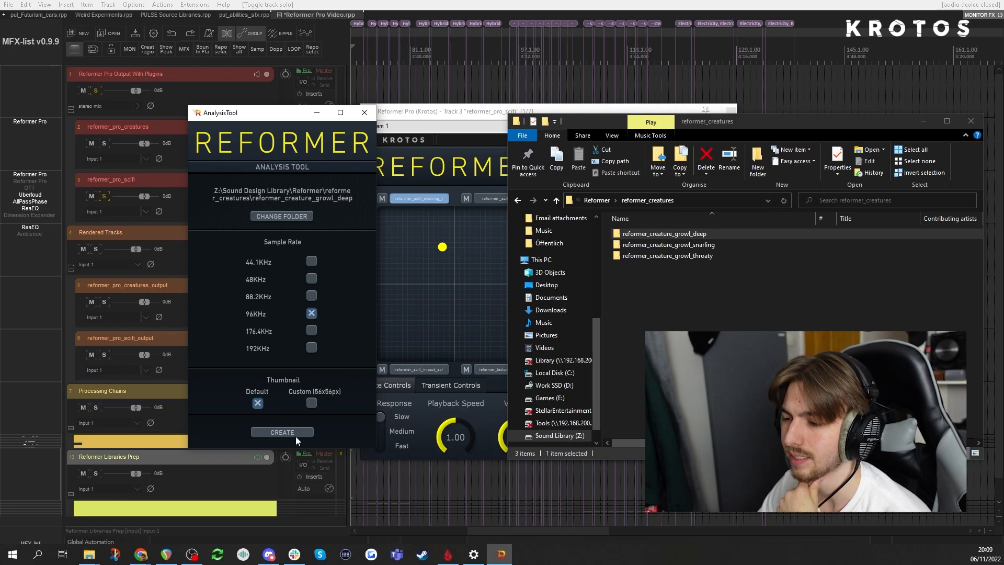
click(364, 115)
- Examine the libraries of Reformer Pro's first two voices and the audio files inside the sci-fi evolving texture library
drag(448, 115, 348, 110)
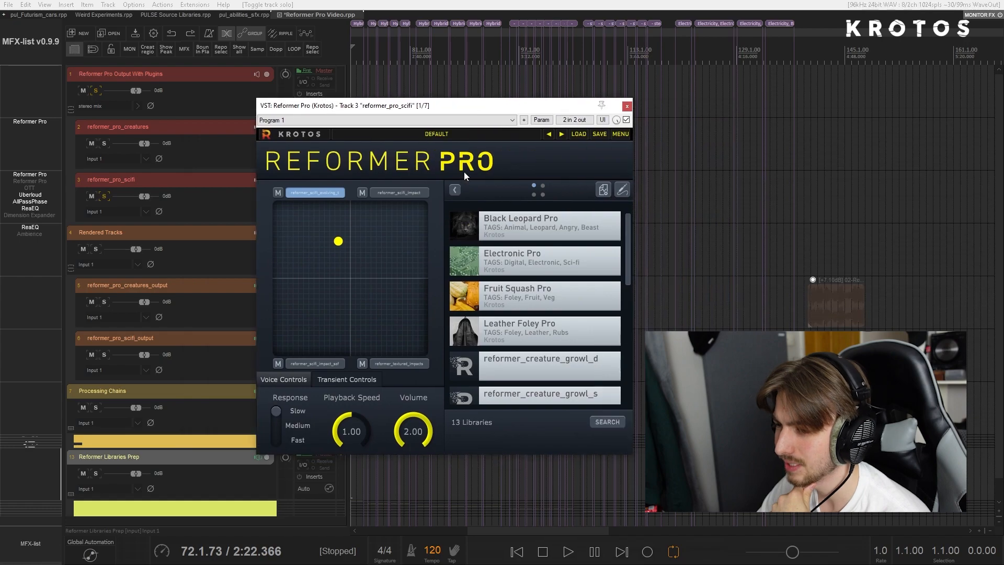
drag(627, 239, 627, 274)
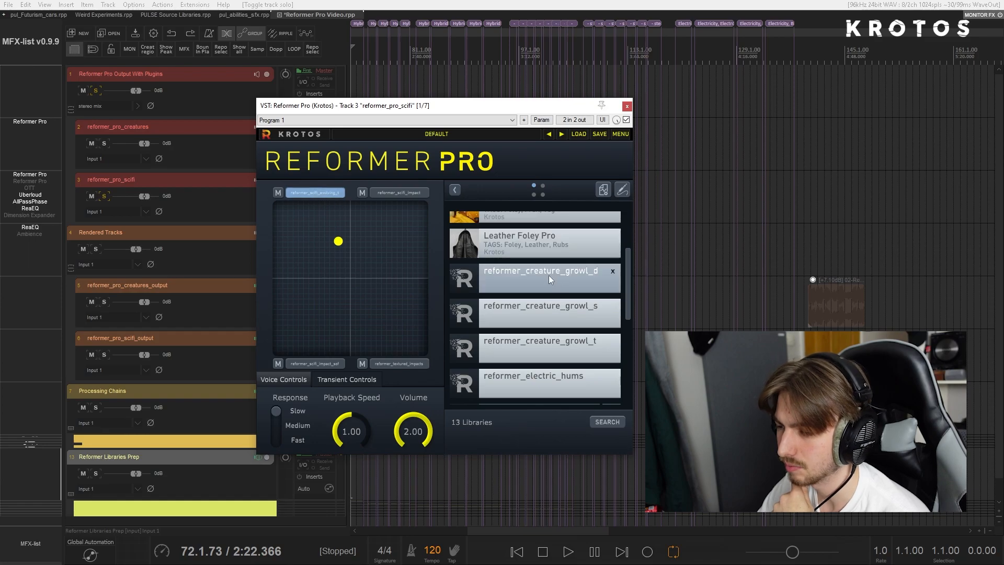
click(373, 191)
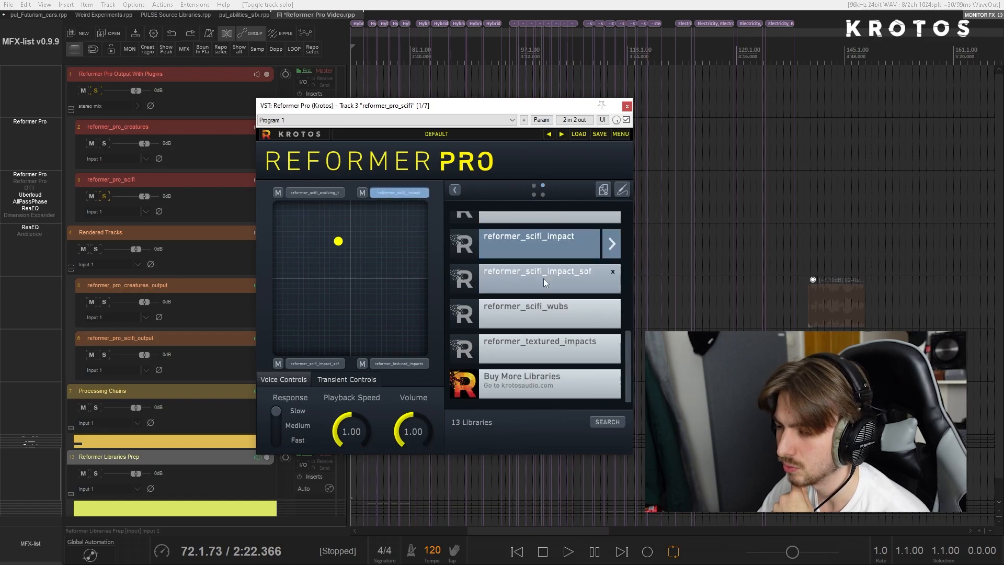
click(335, 192)
click(603, 220)
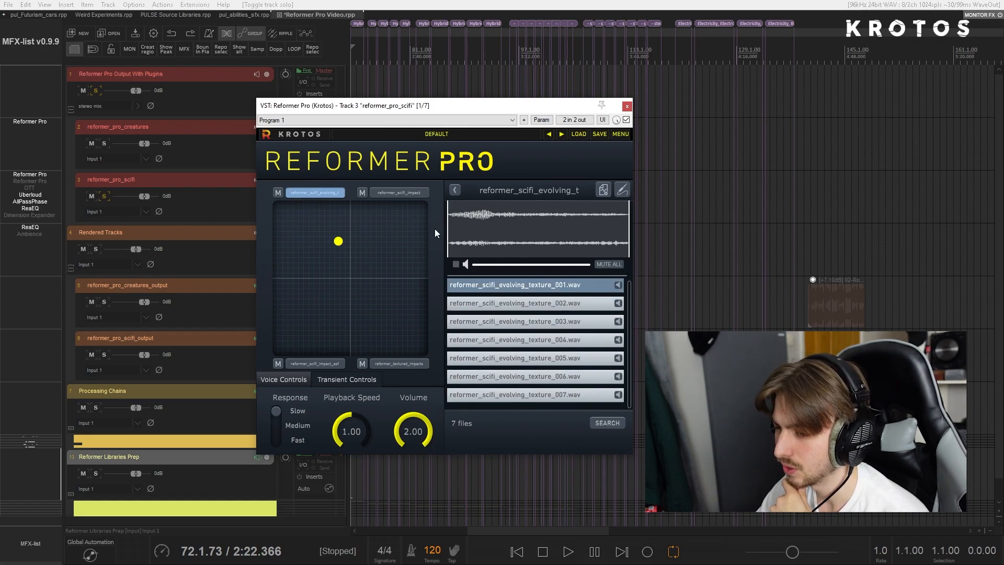
mouse_move(450, 227)
mouse_down()
mouse_move(541, 230)
mouse_move(448, 231)
mouse_up()
click(537, 236)
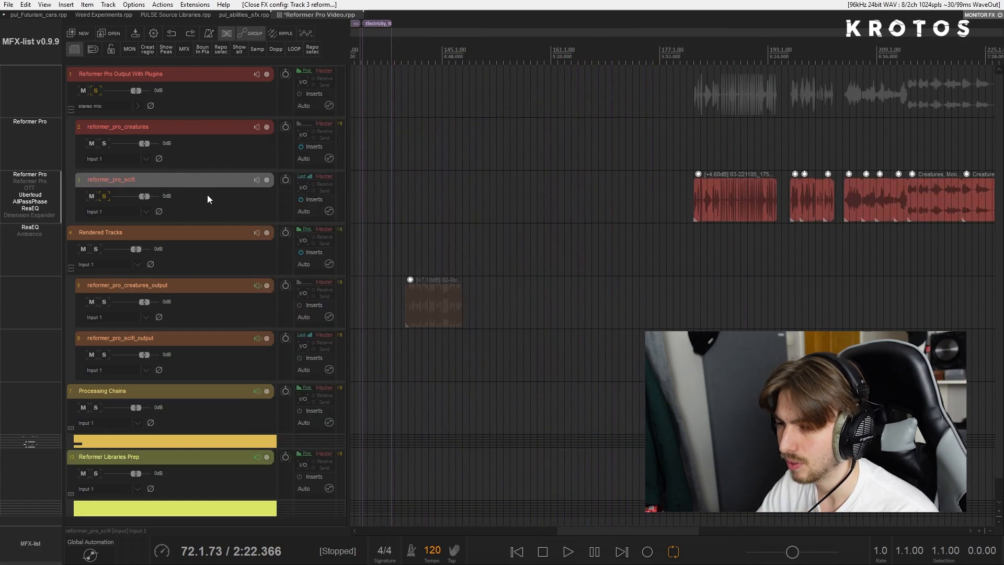
- Select the 03-221105_1754.wav clip on the reformer_pro_scifi track and move it about one bar later
scroll(207, 197, right, 3)
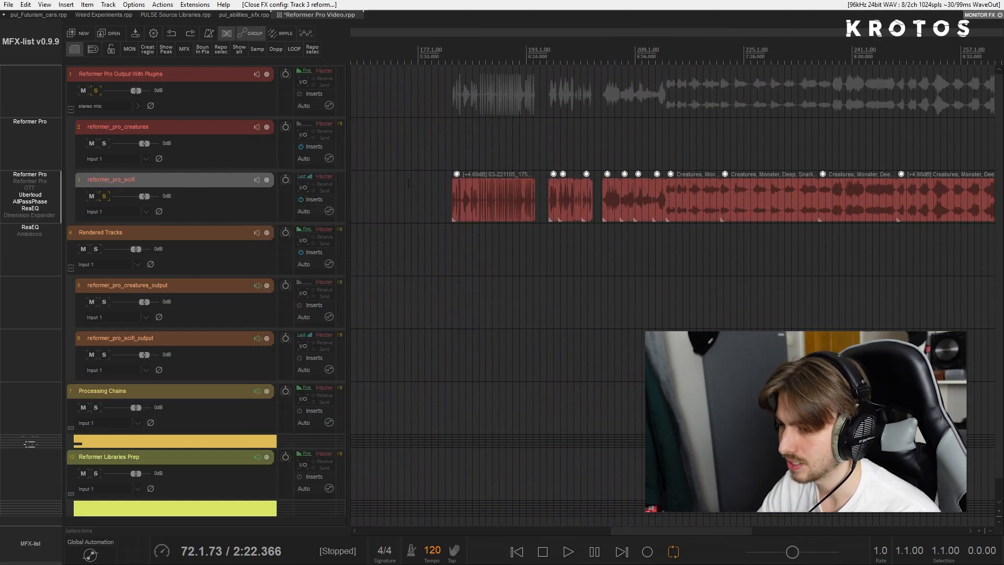
scroll(471, 197, left, 2)
scroll(472, 197, down, 3)
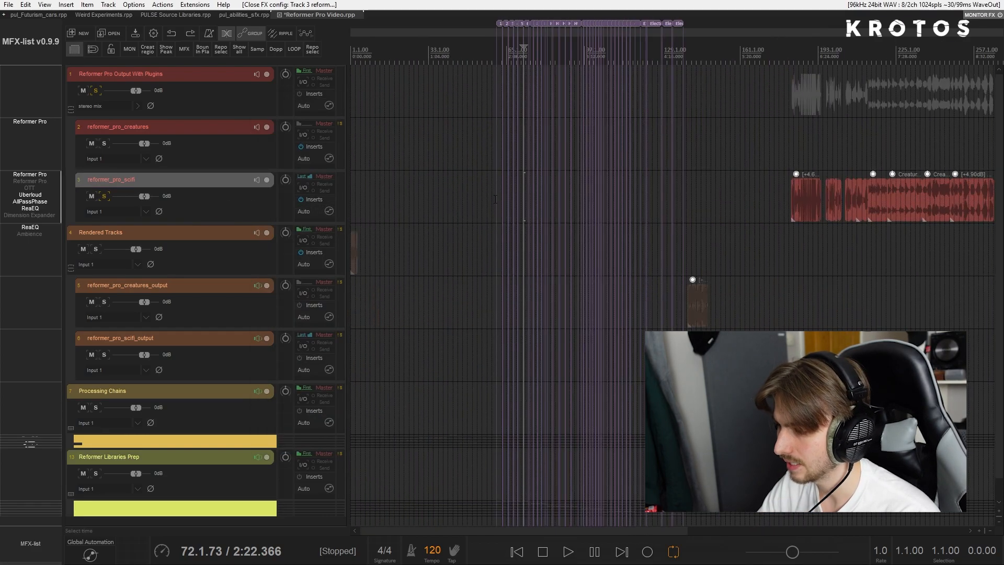
click(798, 202)
scroll(788, 201, up, 7)
scroll(704, 207, right, 3)
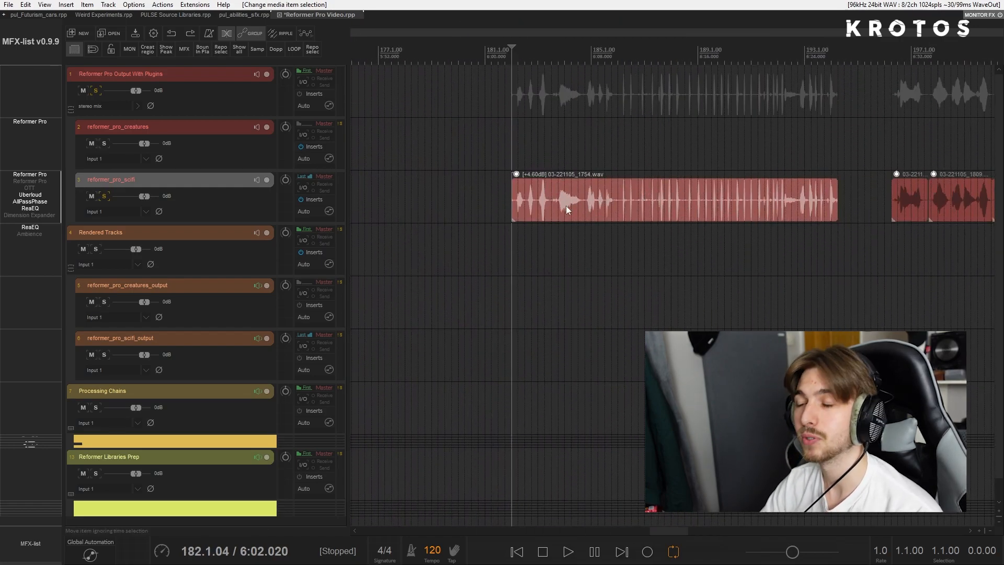
drag(555, 205, 582, 203)
- Place the edit cursor at 148.4 in the empty area before the clips and arm the reformer_pro_scifi track for recording
scroll(572, 197, down, 3)
scroll(572, 198, down, 1)
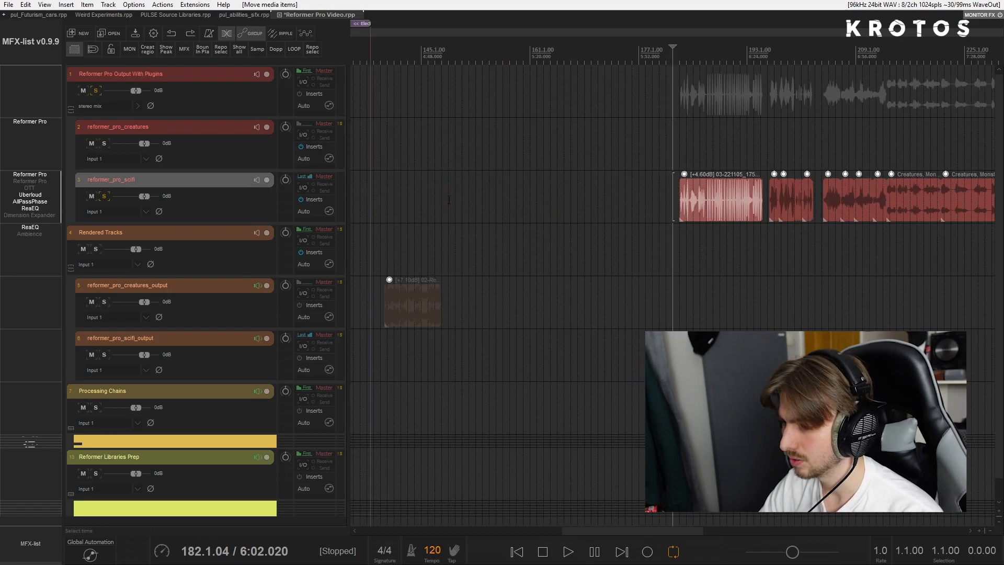
click(446, 196)
scroll(446, 197, down, 1)
click(266, 180)
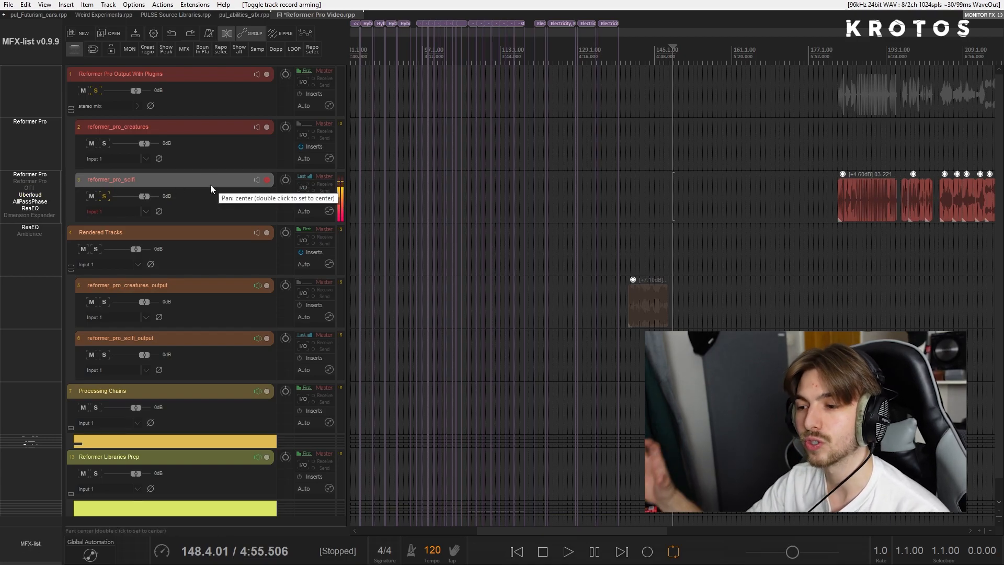
- Open Reformer Pro on the armed reformer_pro_scifi track and record a take about four bars long
click(49, 176)
drag(302, 115, 362, 145)
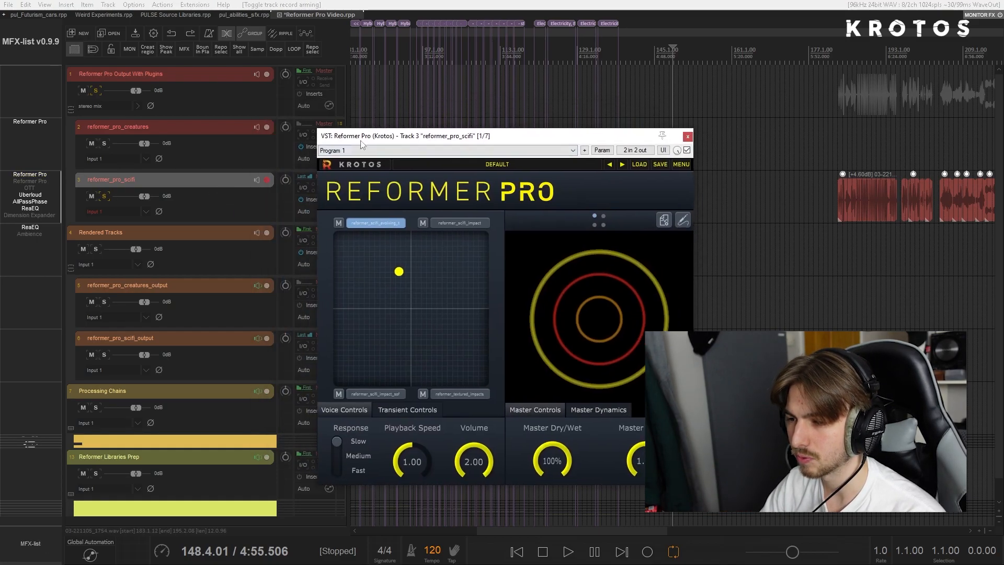
click(182, 184)
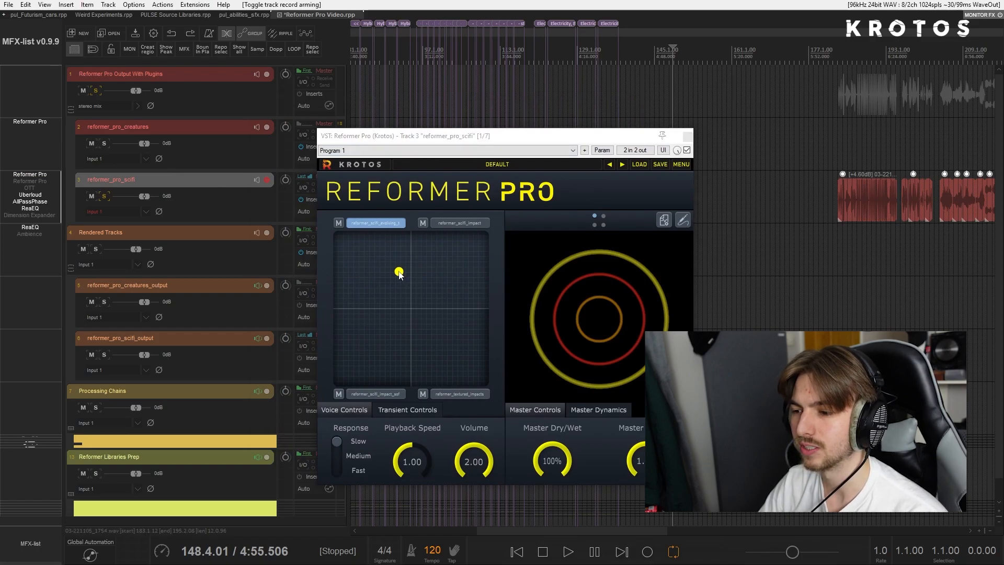
key(ctrl+r)
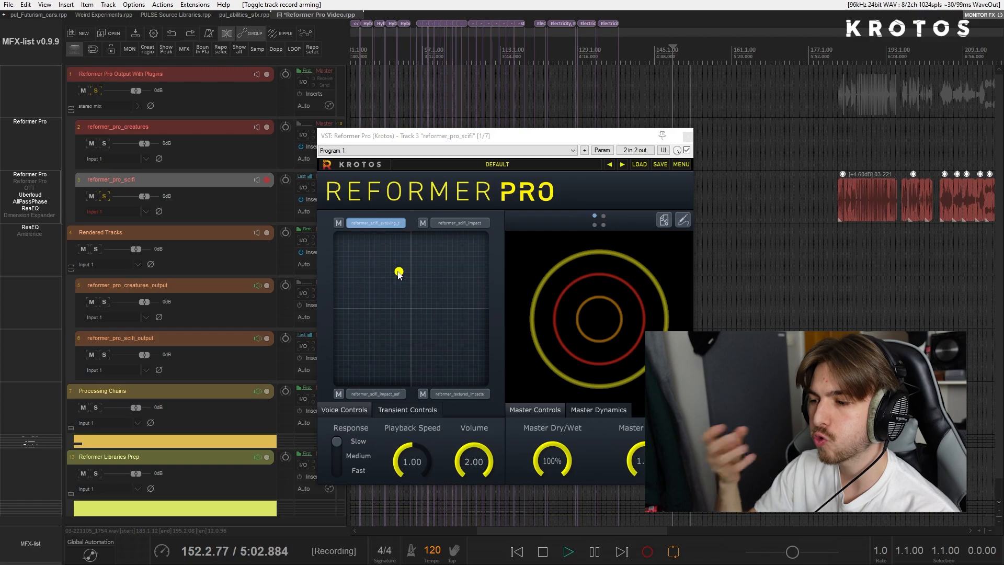
key(space)
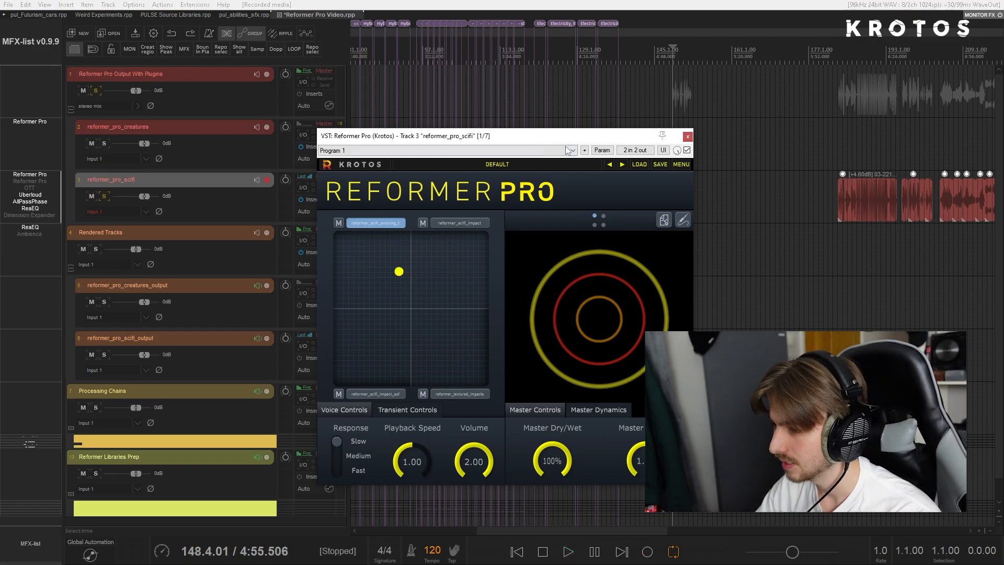
- Select the newly recorded clip and set the time selection to its length
drag(552, 135, 469, 129)
scroll(659, 214, up, 6)
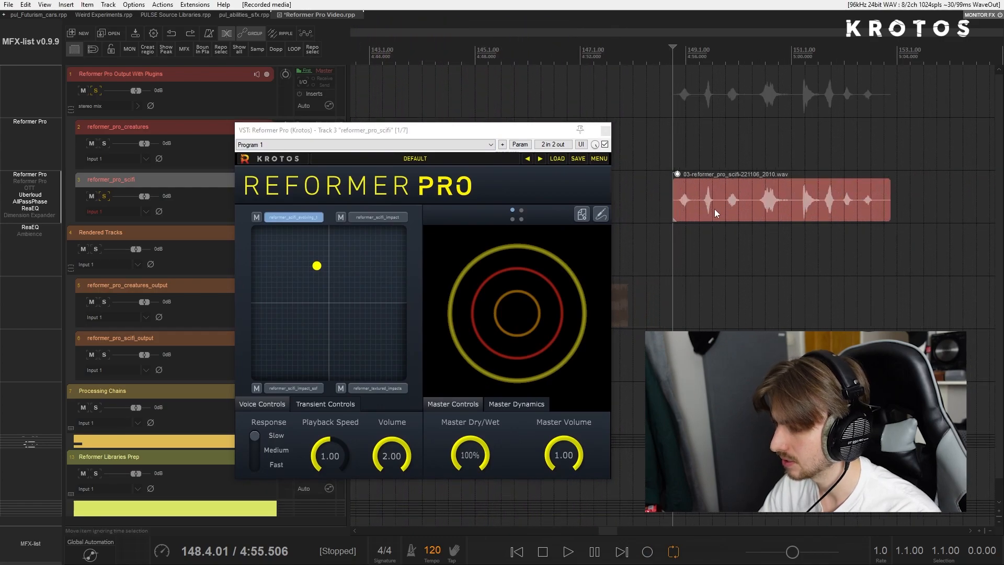
click(701, 205)
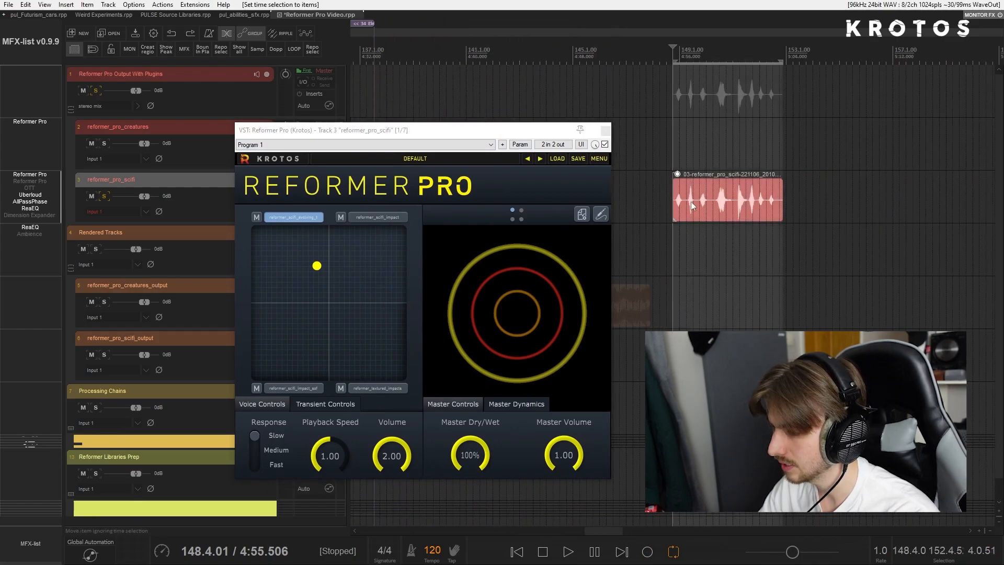
- Reposition the Reformer Pro window so that it no longer covers the track controls
drag(471, 130, 526, 96)
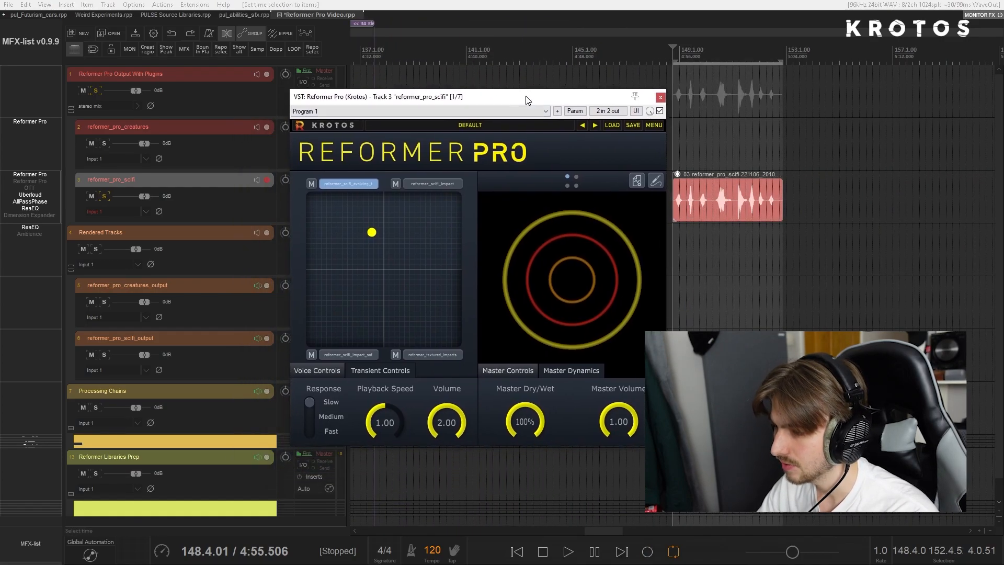
mouse_move(404, 99)
mouse_down()
mouse_move(500, 104)
mouse_move(405, 92)
mouse_up()
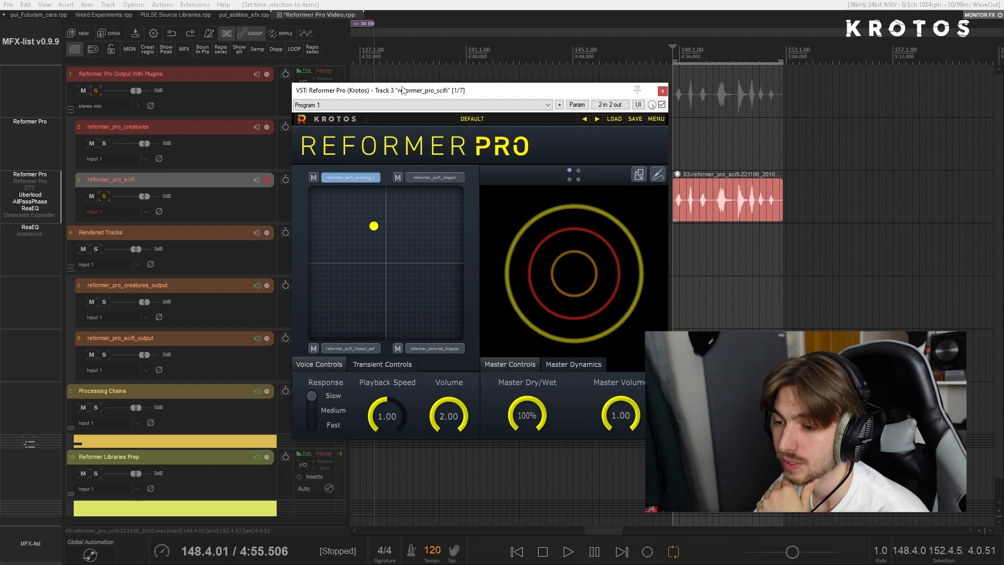
drag(389, 94, 531, 108)
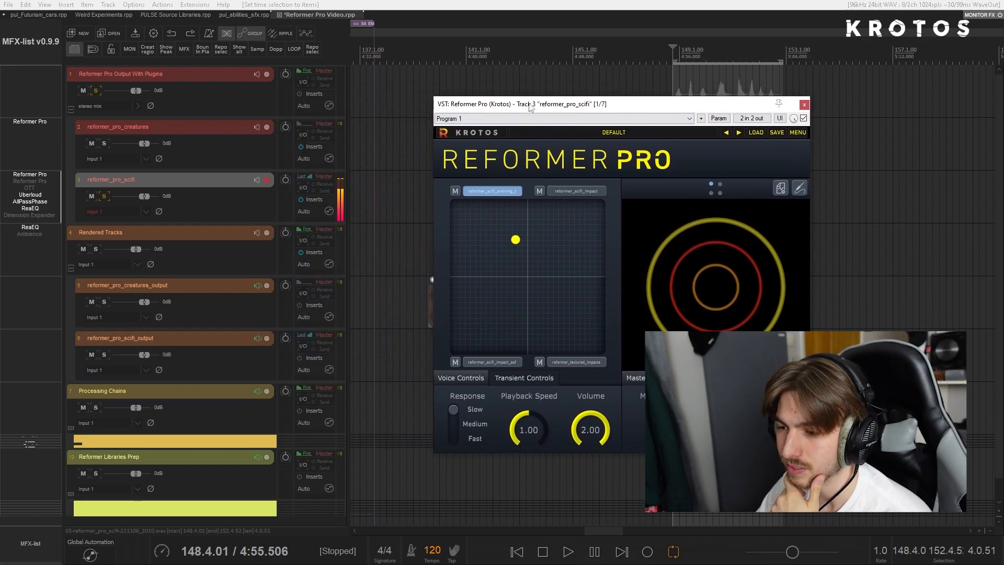
- Inspect the effects chain of the reformer_pro_scifi track, viewing the Uberloud and Reformer Pro entries
click(316, 200)
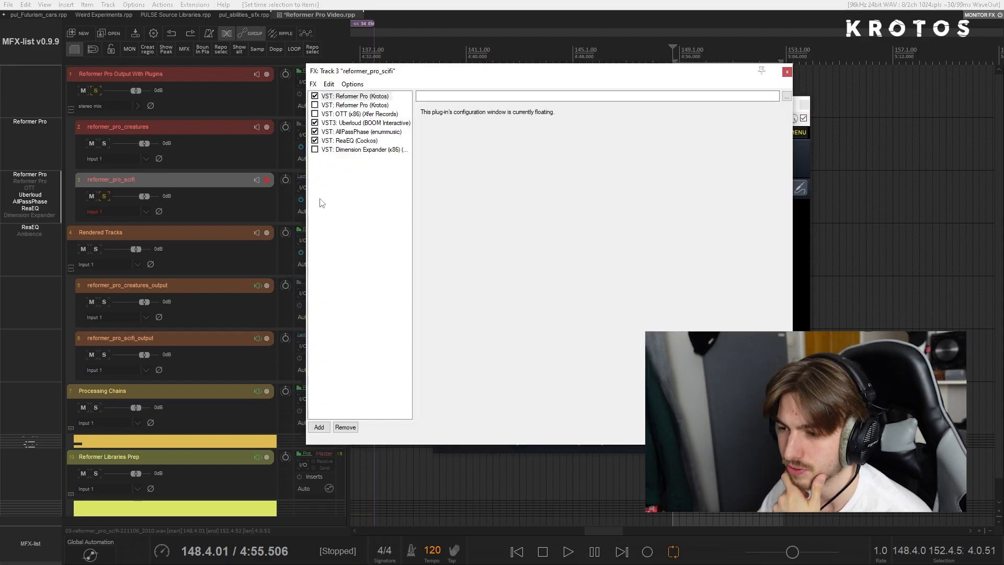
click(365, 124)
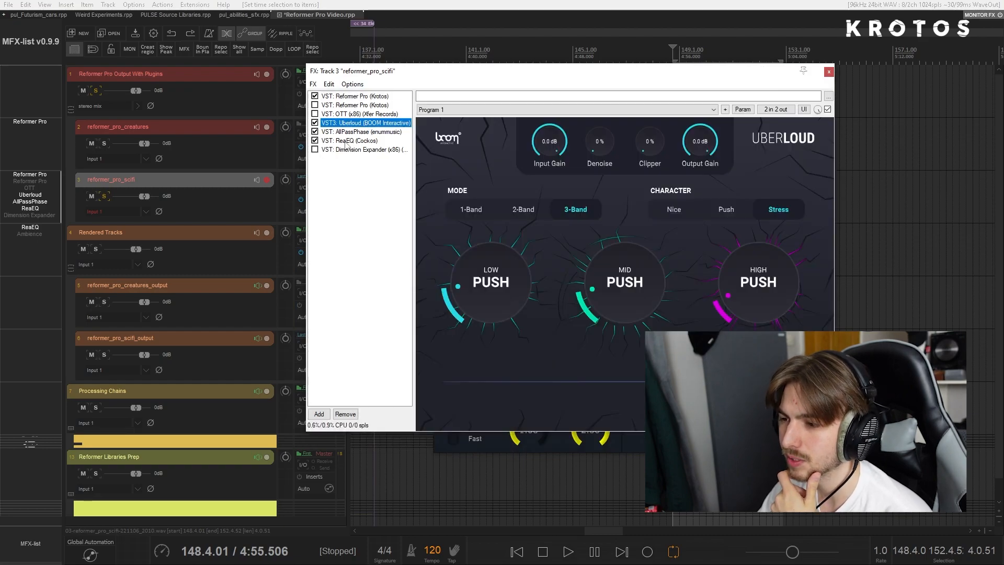
click(343, 98)
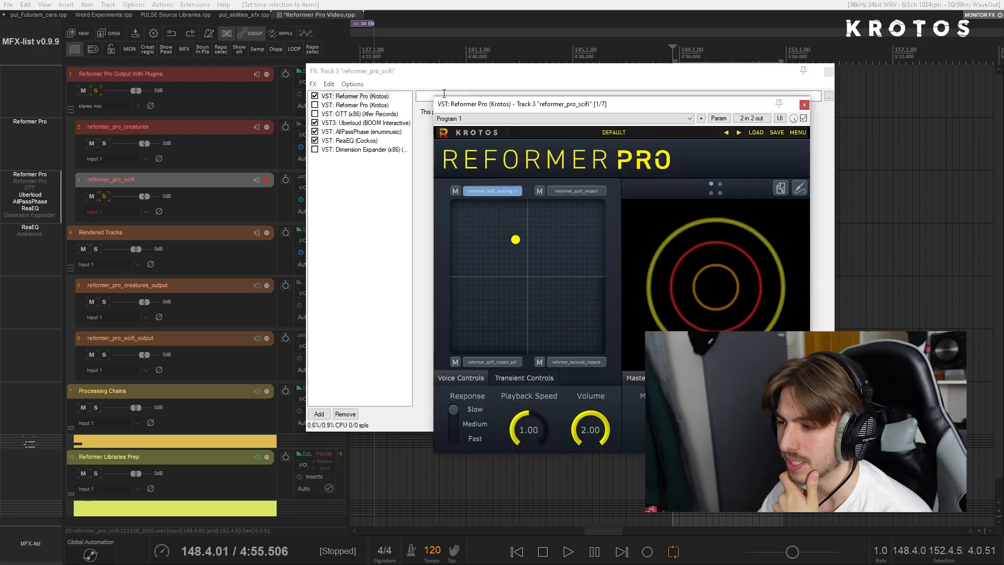
click(829, 72)
- Move Reformer Pro's blend point right of centre and arm Reformer Pro Output With Plugins for recording instead of reformer_pro_scifi
drag(649, 104, 488, 136)
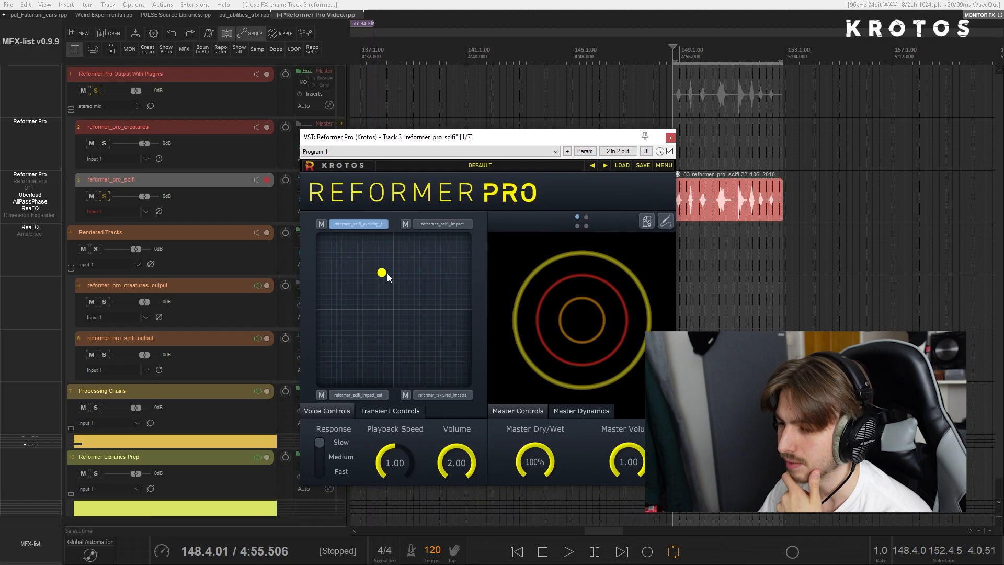
drag(382, 273, 433, 315)
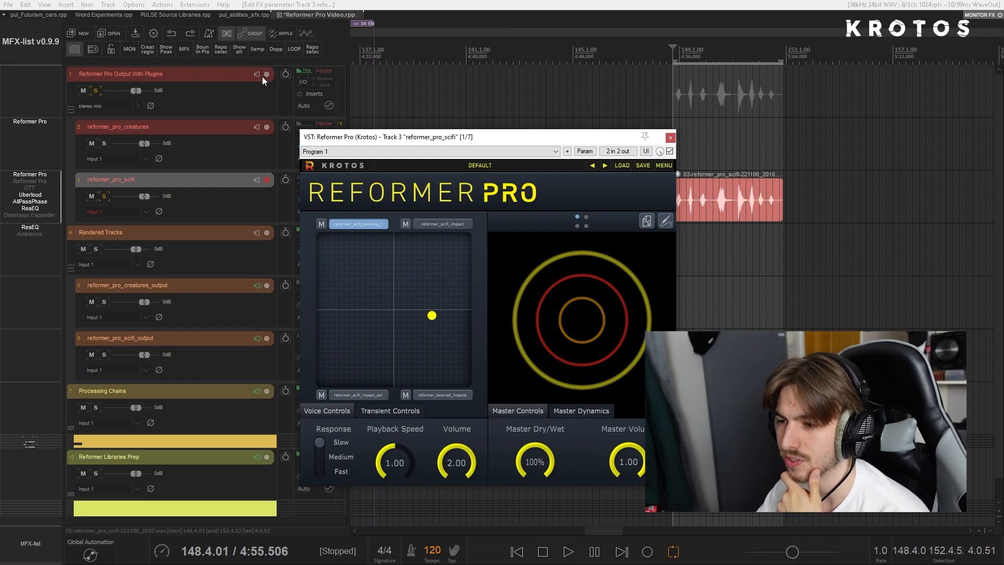
click(248, 76)
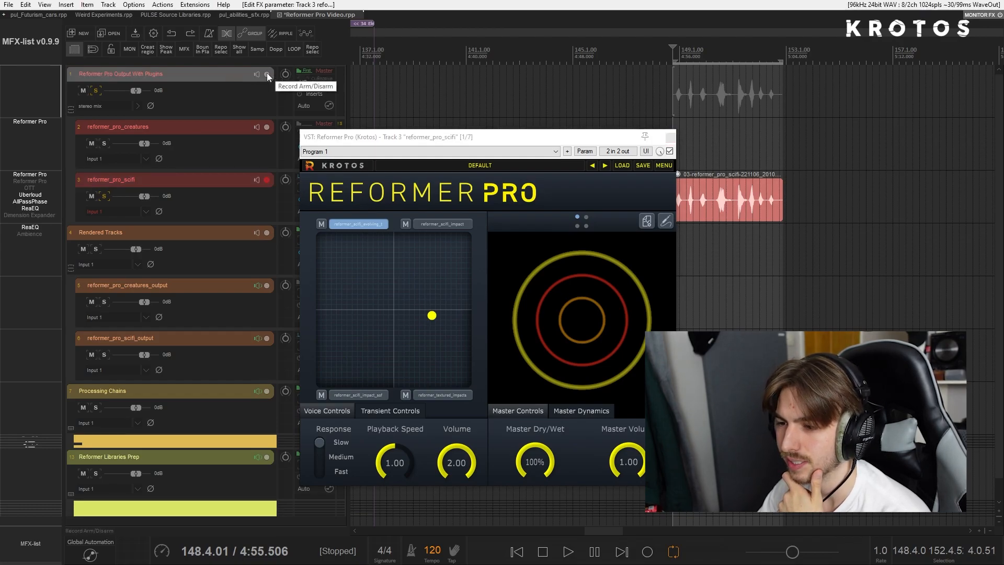
click(267, 73)
drag(393, 145, 432, 174)
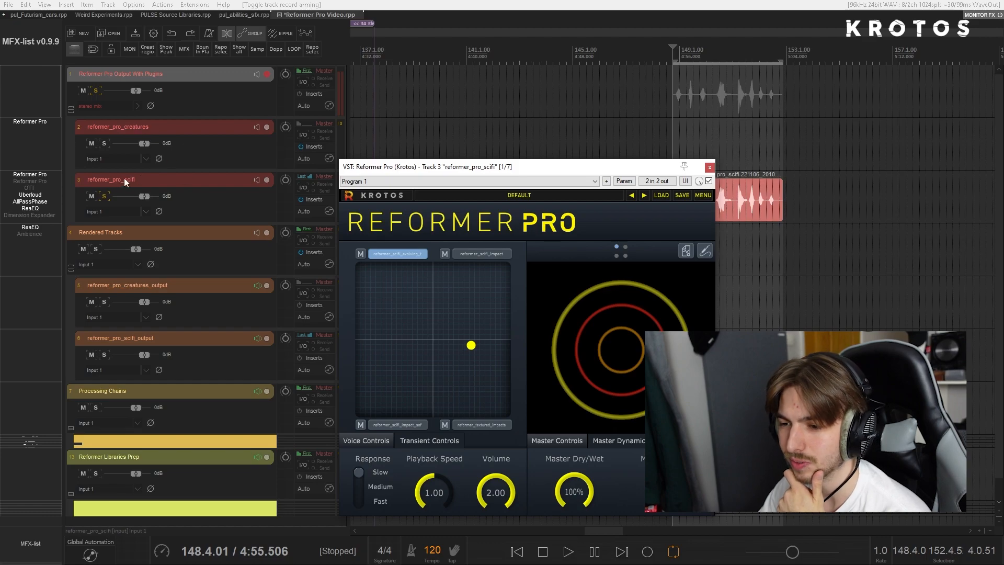
click(215, 183)
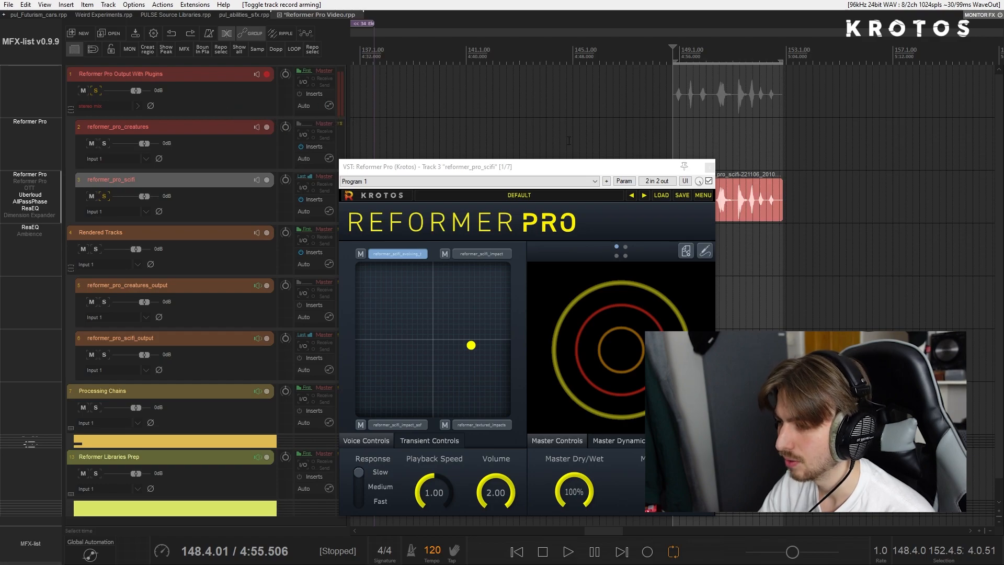
- Play the recorded sci-fi clip to check the input level on the Reformer Pro Output With Plugins track
drag(634, 167, 569, 172)
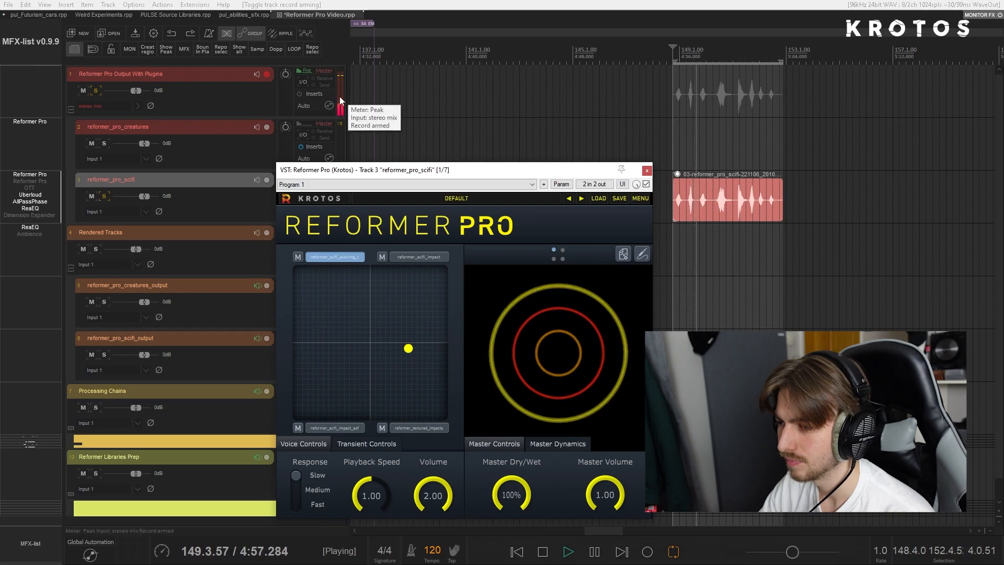
key(space)
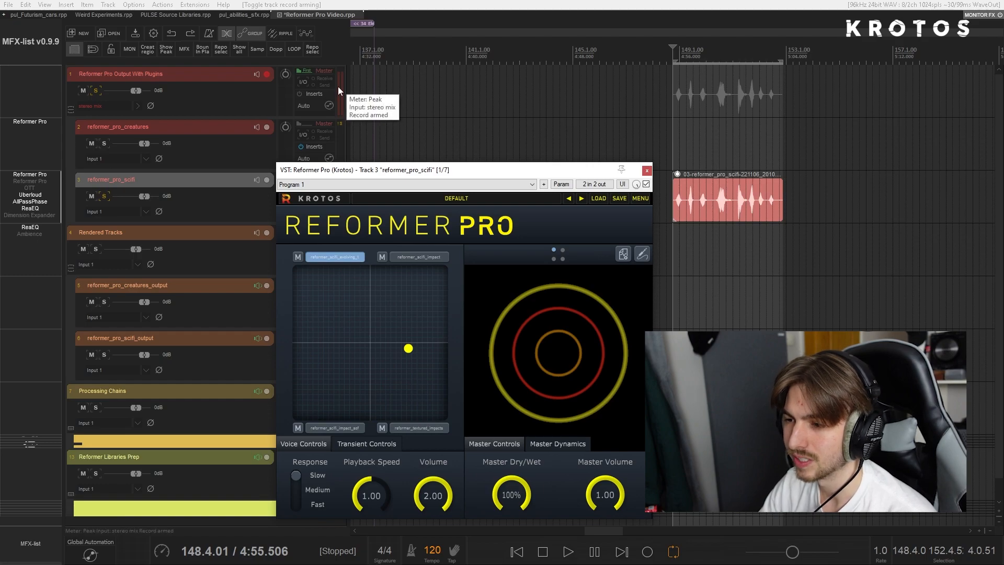
click(238, 97)
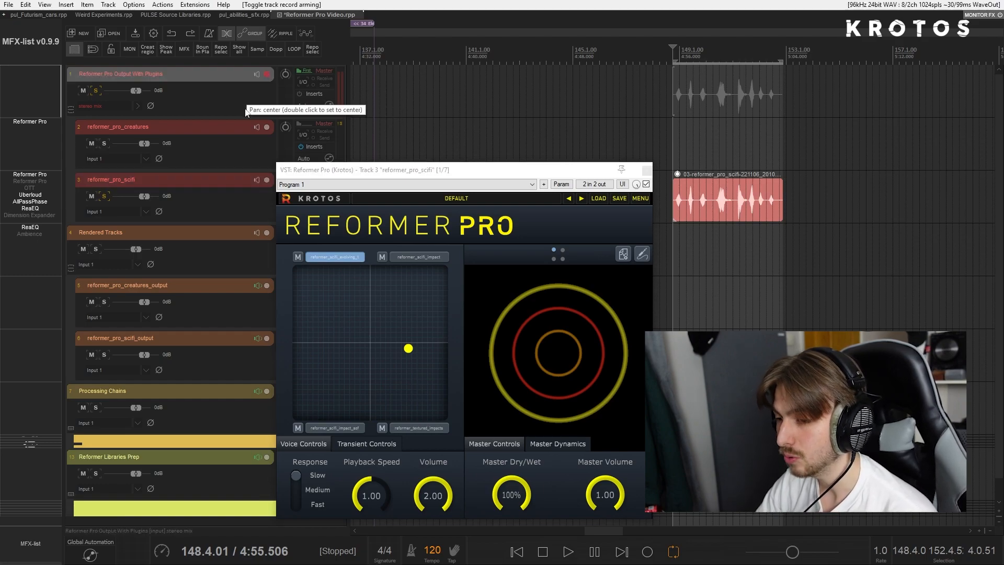
- Record the looped Reformer Pro output onto the armed track while moving the blend point between the four sound libraries
drag(408, 348, 416, 325)
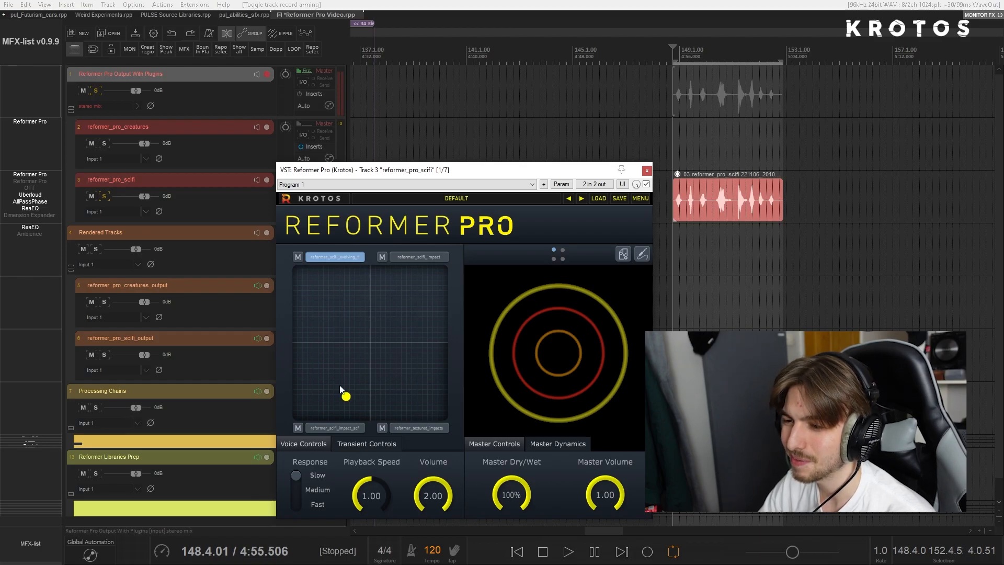
key(ctrl+r)
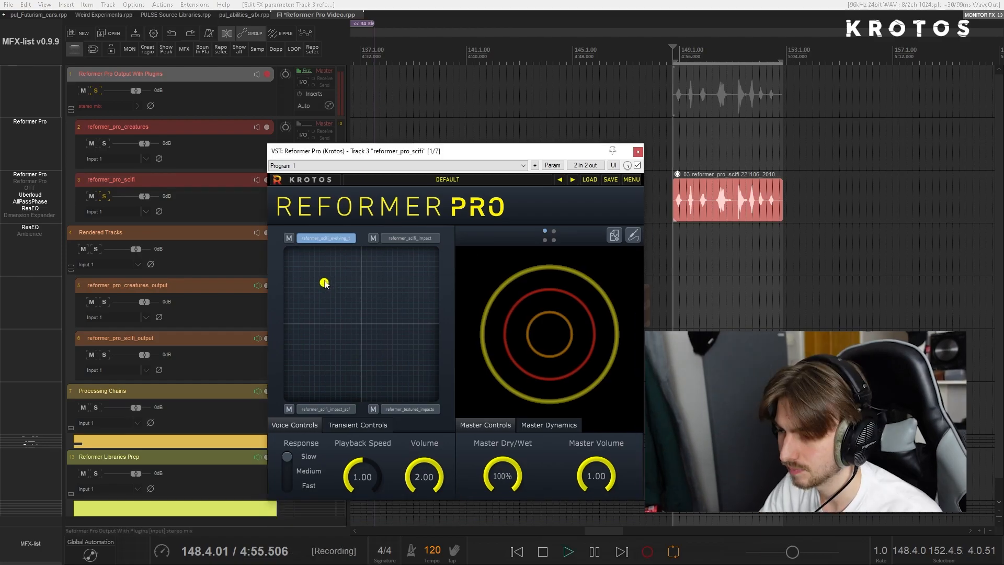
drag(326, 283, 322, 312)
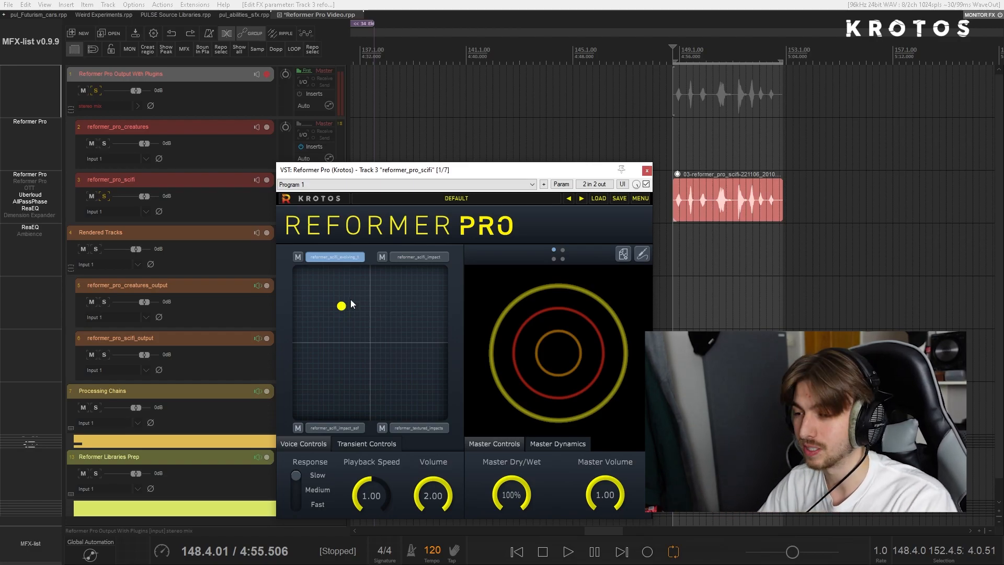
drag(410, 167, 401, 149)
- Switch the new recording on Reformer Pro Output With Plugins to take 1 and explode all its takes in place
click(742, 101)
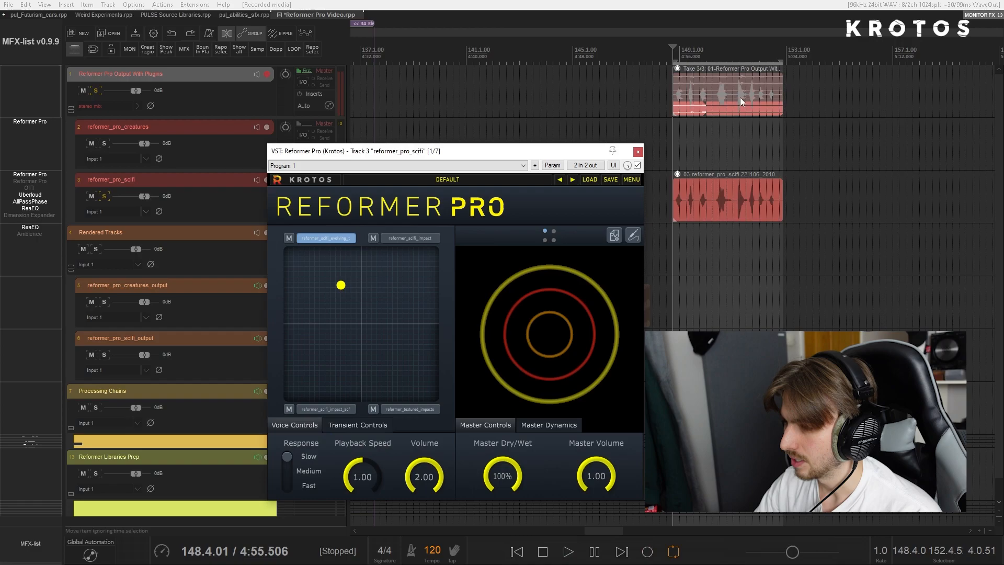
key(t)
right_click(680, 83)
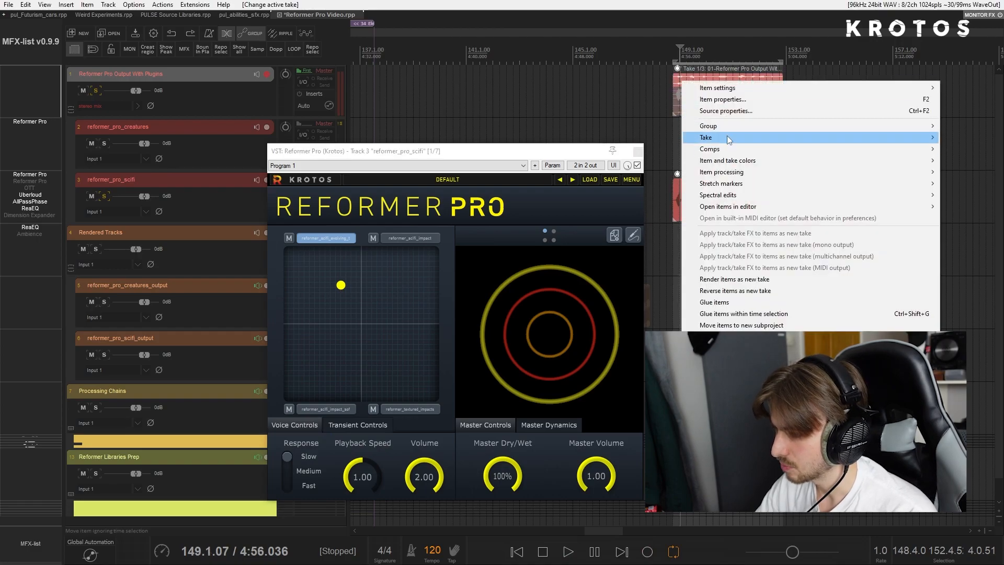
mouse_move(728, 139)
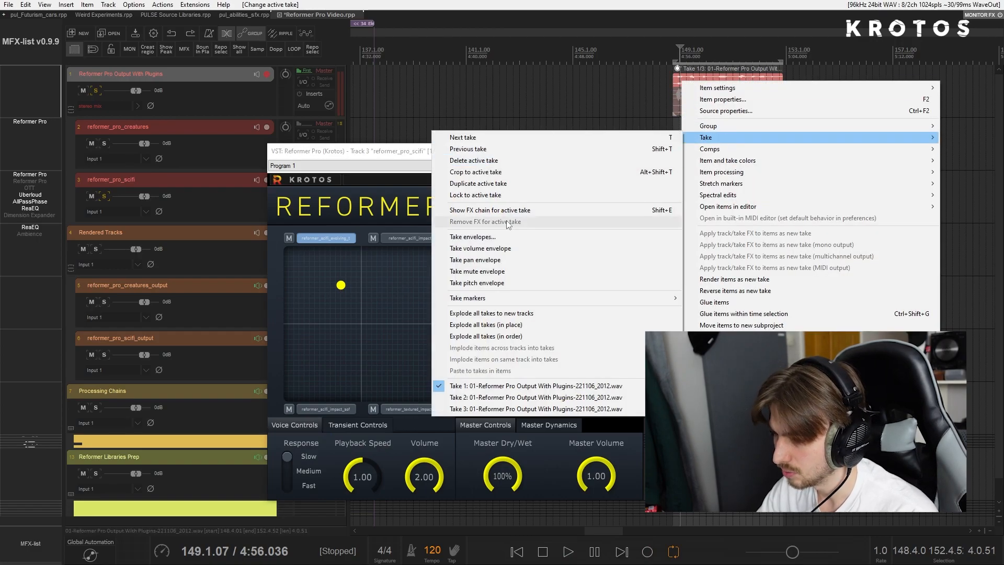
click(528, 326)
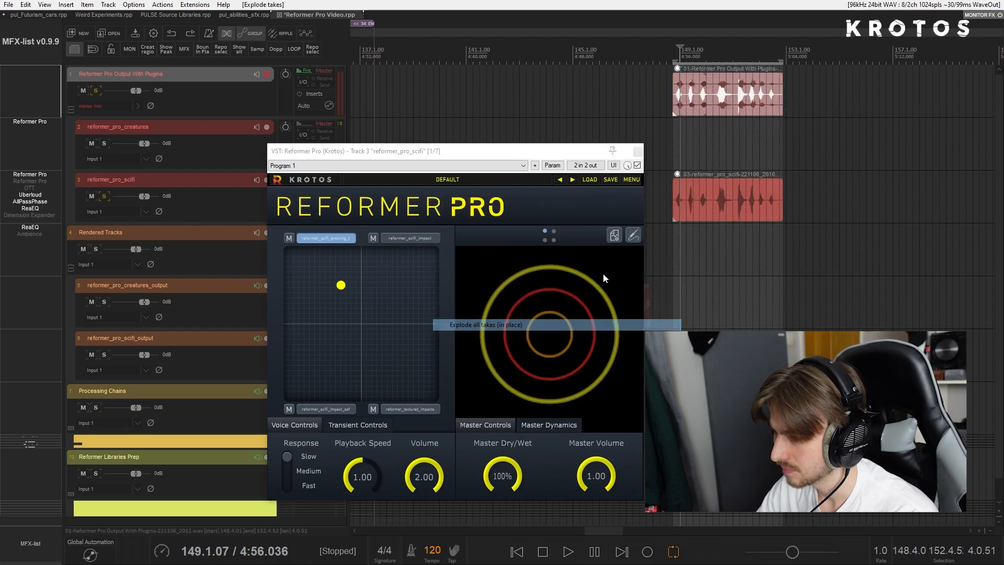
- Move the incomplete last take into the empty space after the clips, split it and delete the unwanted part
drag(774, 100, 915, 97)
click(847, 96)
key(s)
key(Delete)
drag(830, 97, 892, 98)
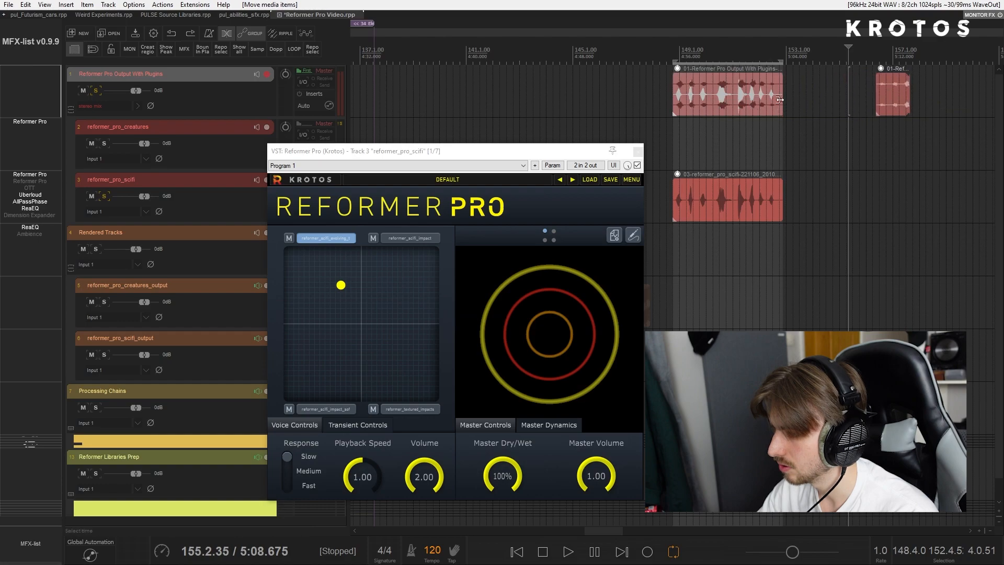
- Line up the other two takes ahead of the short one with overlapping crossfades, placing all three after the time selection
drag(774, 99, 863, 98)
drag(868, 98, 952, 98)
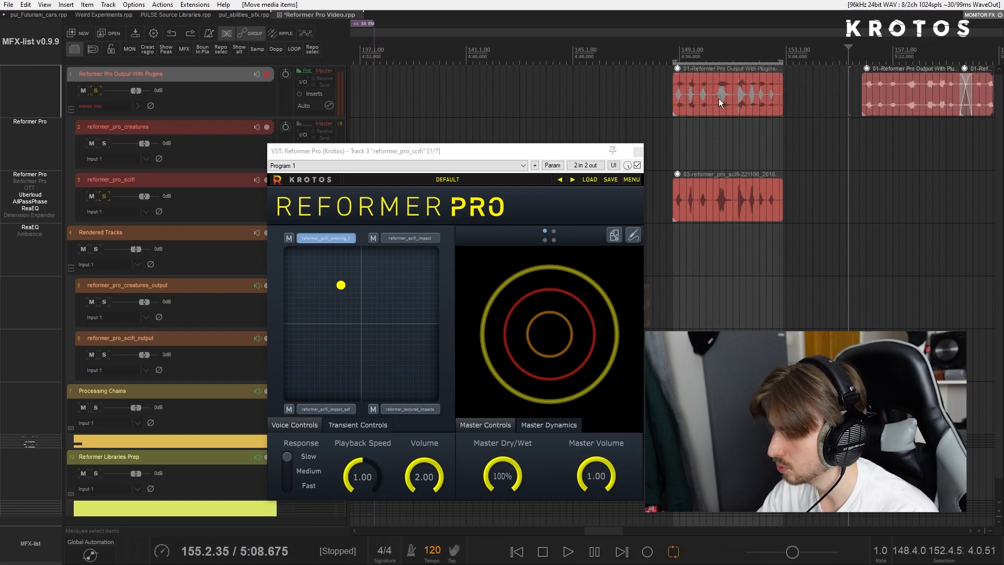
click(711, 99)
drag(706, 97, 801, 97)
scroll(800, 96, down, 3)
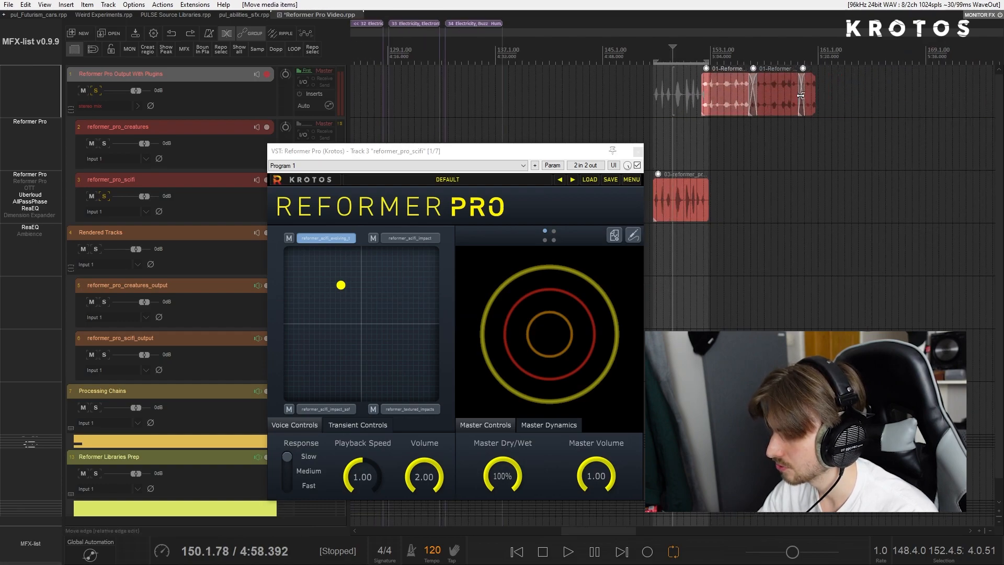
shift+click(808, 96)
drag(738, 96, 867, 87)
- Play the lined-up takes from their start and raise their volume by 5.30 dB
click(726, 98)
key(space)
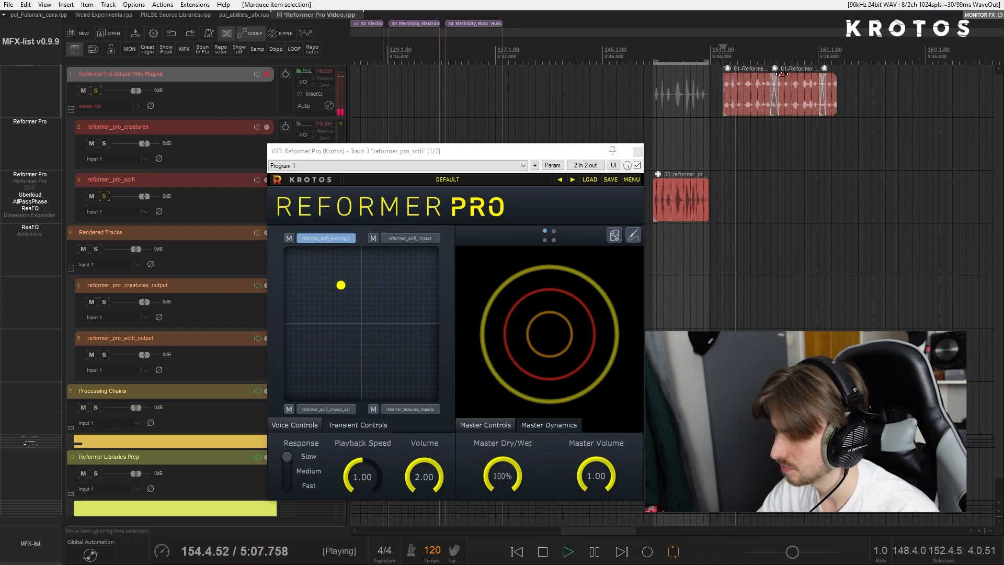
drag(781, 74, 781, 67)
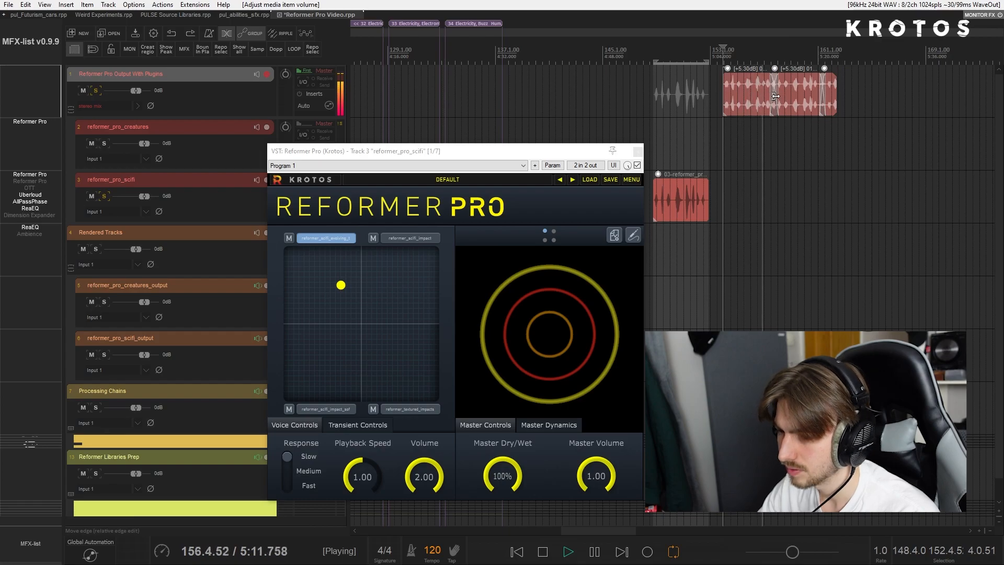
key(space)
- Expand the Processing Chains folder and solo its first track, track 8
click(70, 428)
scroll(96, 385, down, 3)
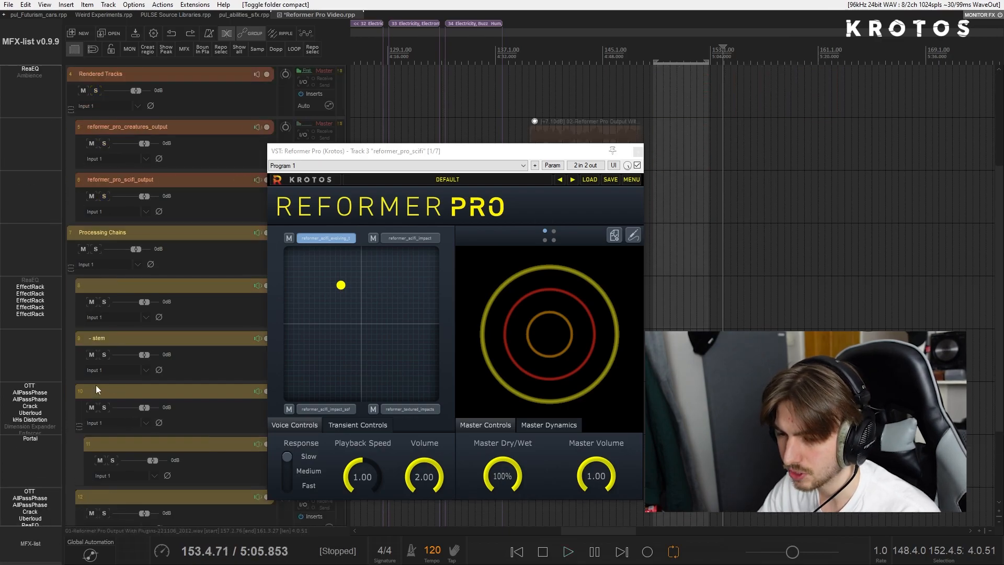
click(639, 151)
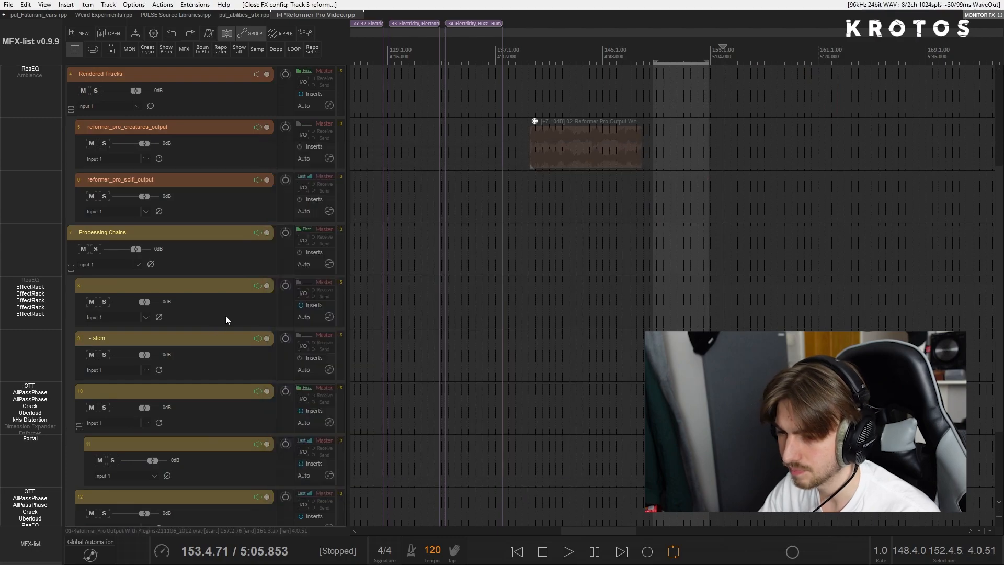
click(230, 284)
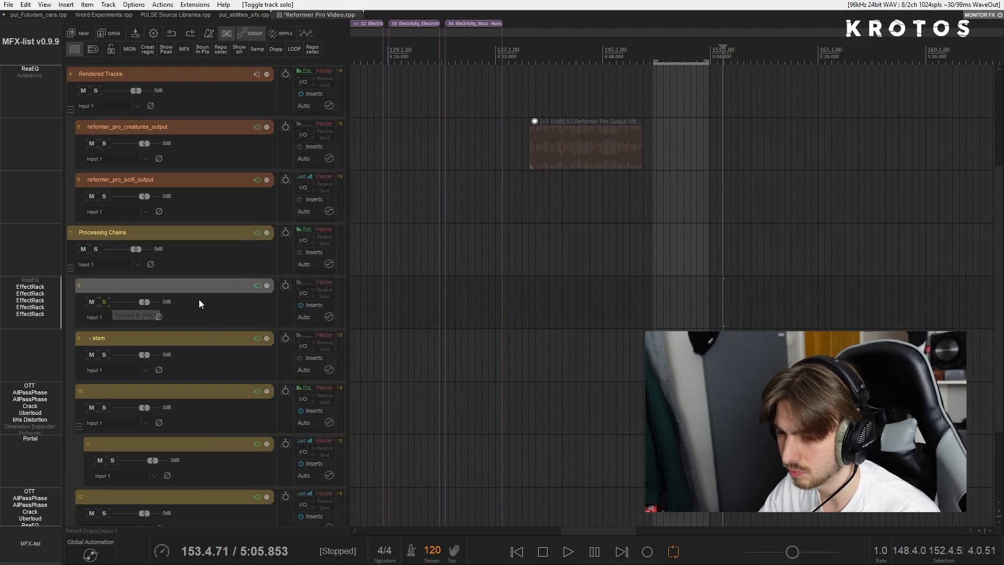
- Move the three recorded takes from Reformer Pro Output With Plugins down to track 8 in the Processing Chains folder
scroll(184, 349, up, 1)
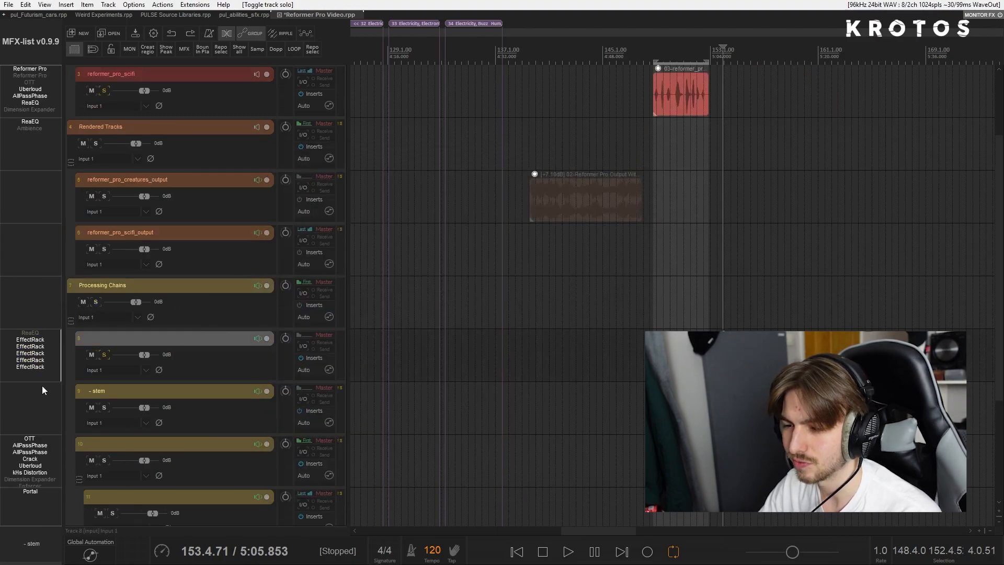
mouse_move(686, 97)
mouse_down()
mouse_move(689, 150)
mouse_move(688, 112)
mouse_up()
scroll(276, 224, up, 2)
drag(869, 104, 870, 107)
drag(754, 110, 764, 340)
scroll(763, 328, down, 2)
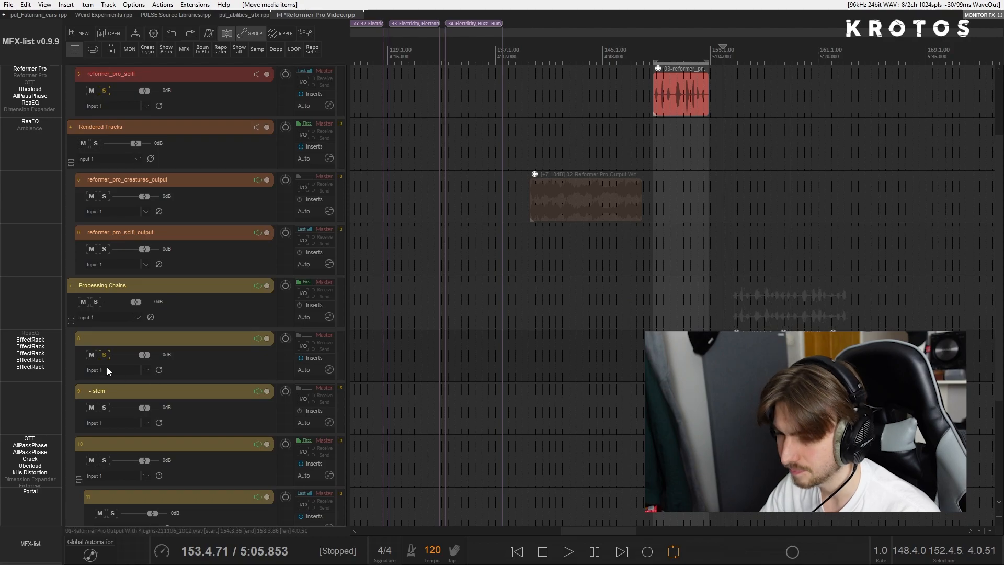
- Play the takes through track 8's effects and set the time selection to their full length
click(731, 353)
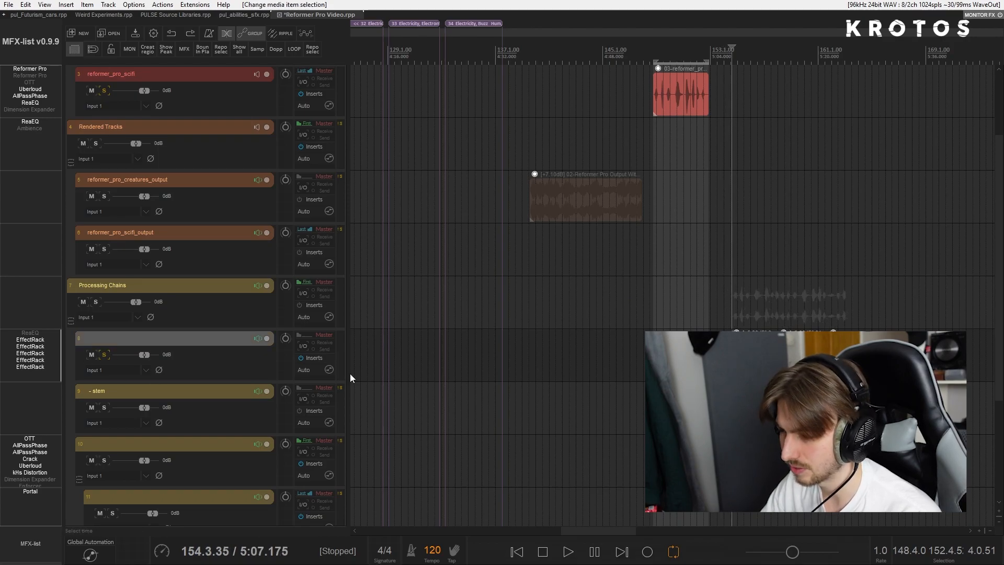
key(space)
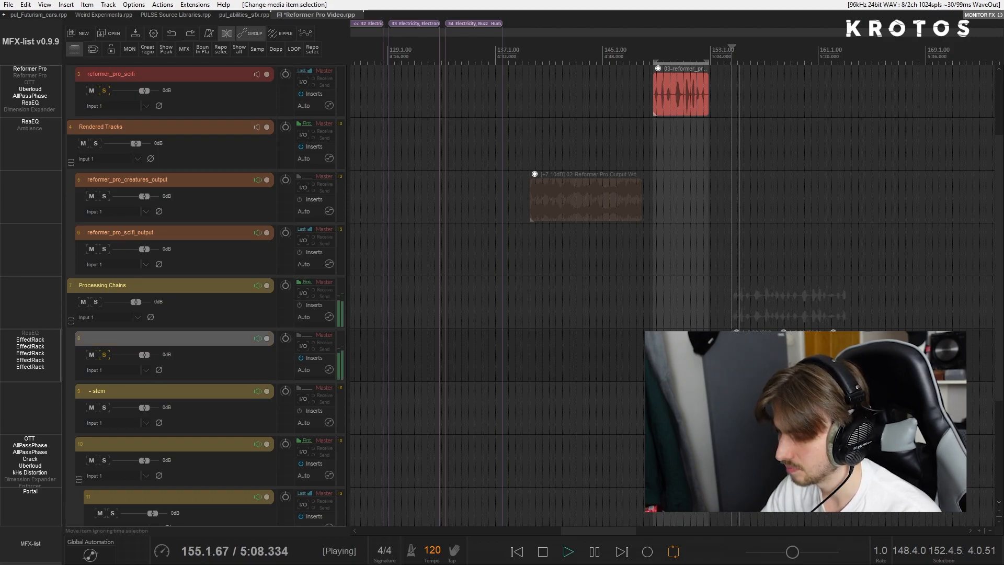
scroll(732, 352, right, 2)
scroll(732, 353, up, 1)
scroll(731, 353, right, 1)
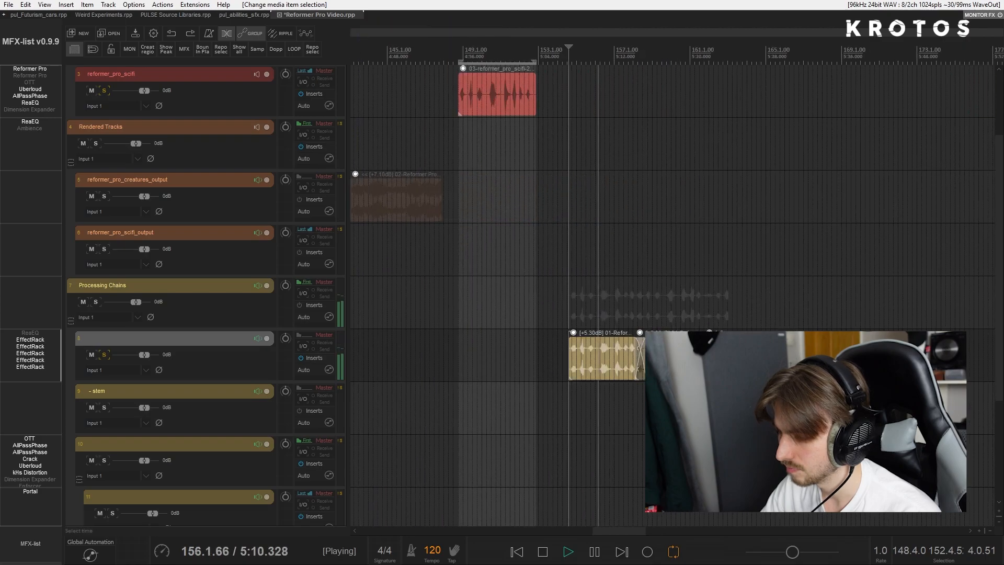
scroll(732, 353, up, 1)
key(t)
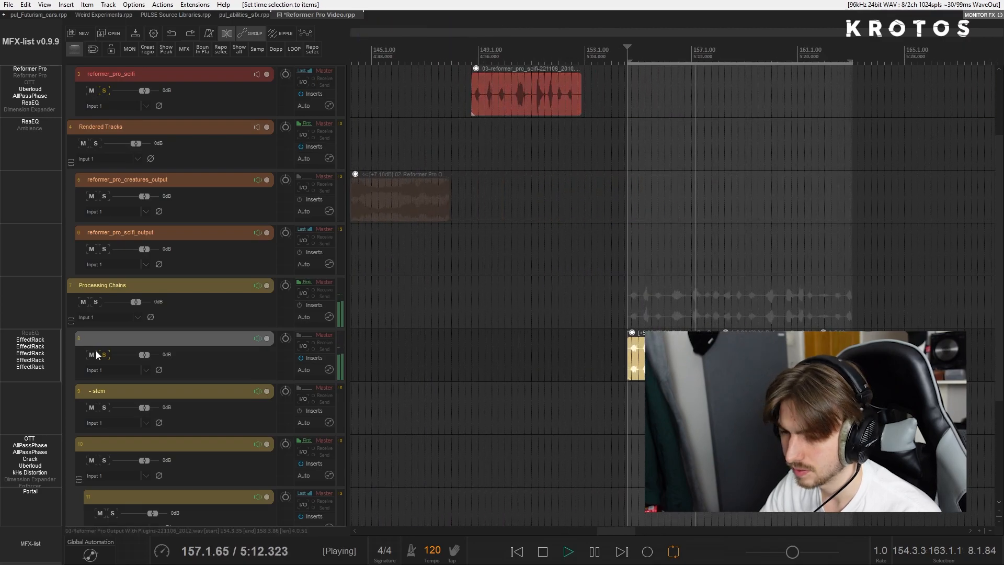
- Stop playback and bypass the first EffectRack in track 8's effects chain
click(314, 358)
key(space)
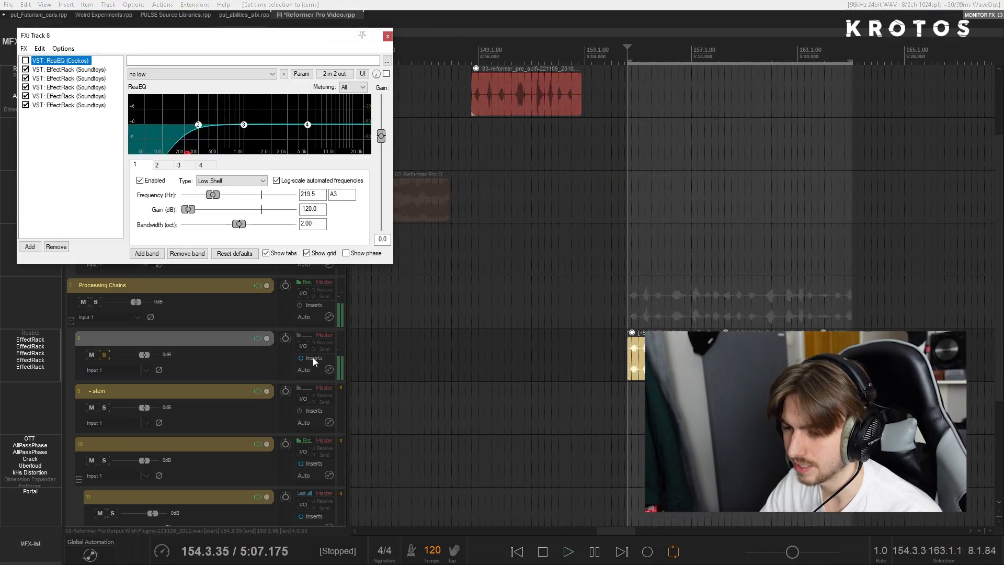
click(73, 56)
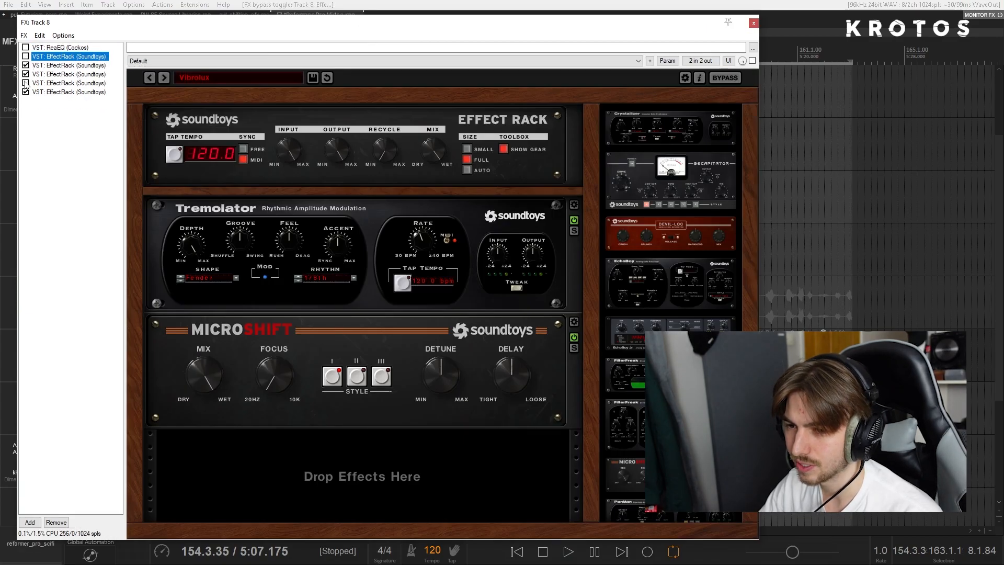
click(754, 23)
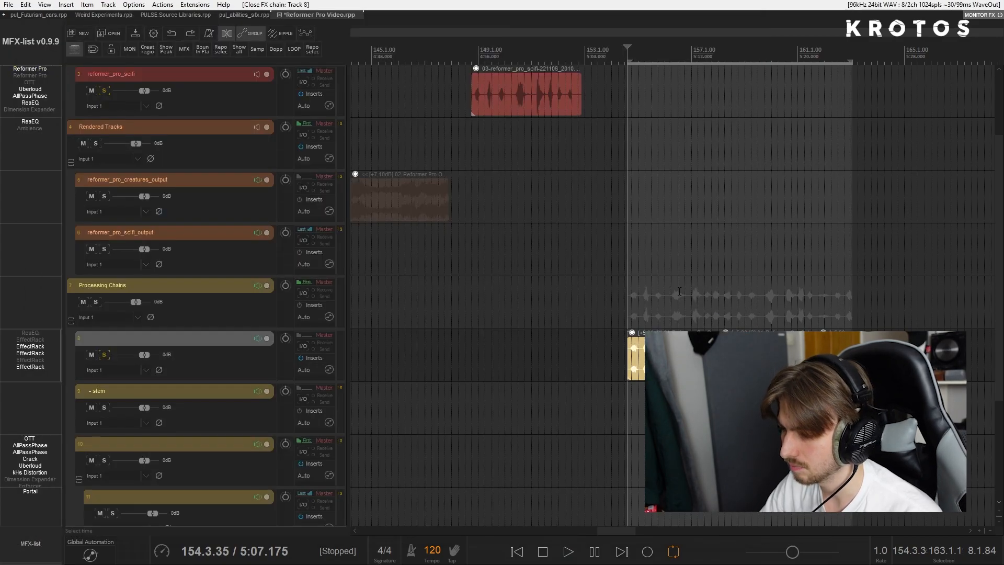
- Switch the selected EffectRack in track 8's effects chain to the Weezie 4 Stage preset while auditioning the takes
key(space)
click(312, 358)
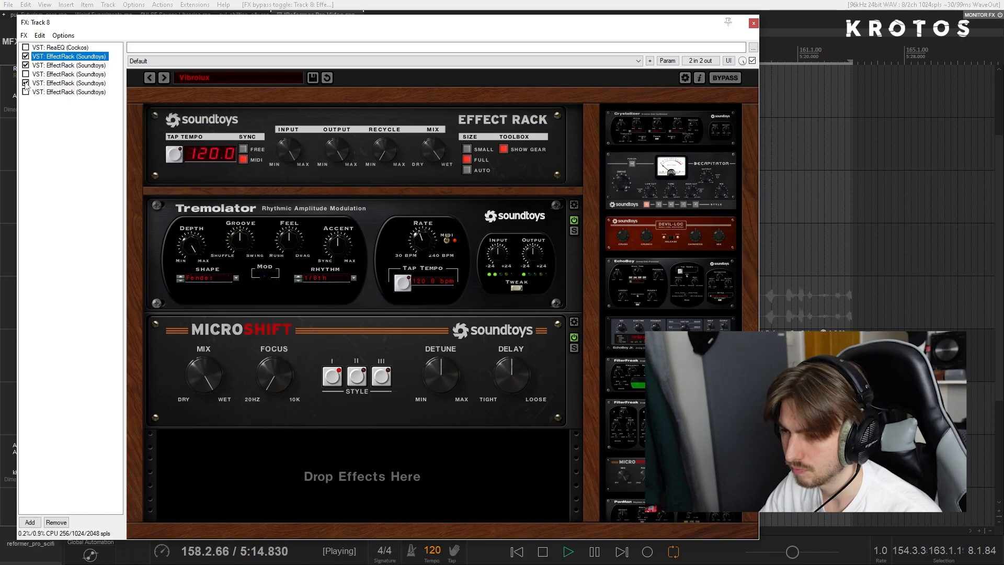
click(166, 78)
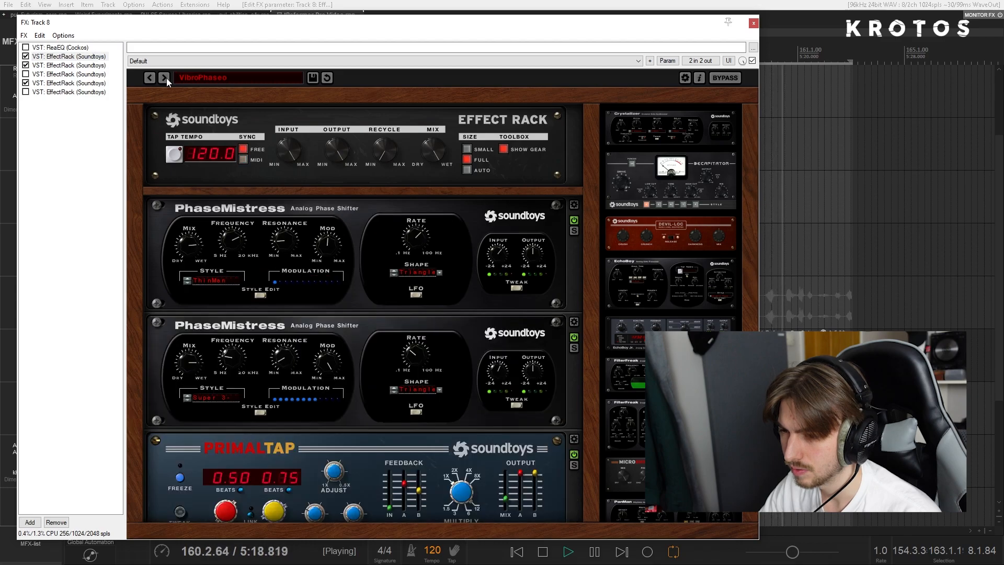
click(165, 77)
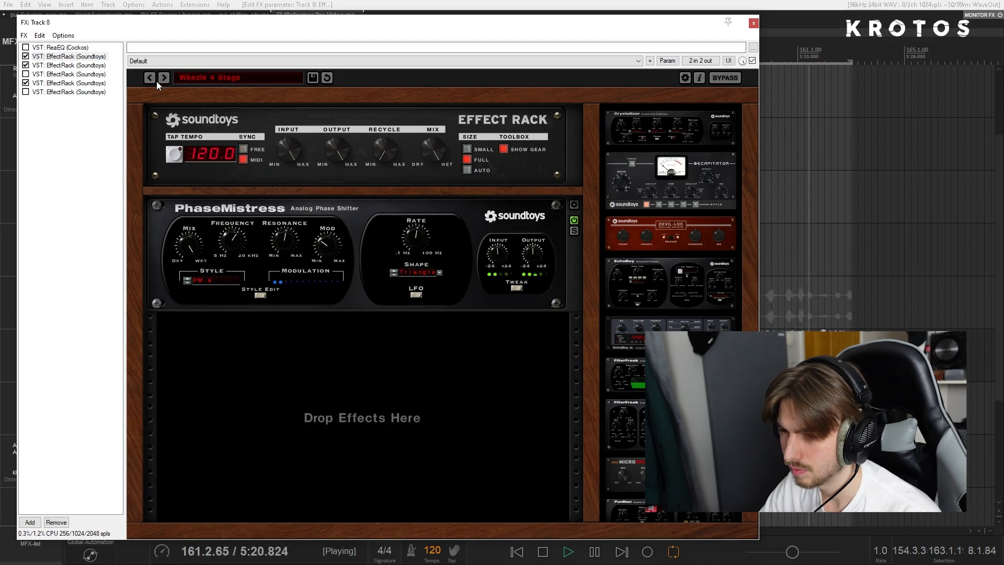
key(space)
click(753, 23)
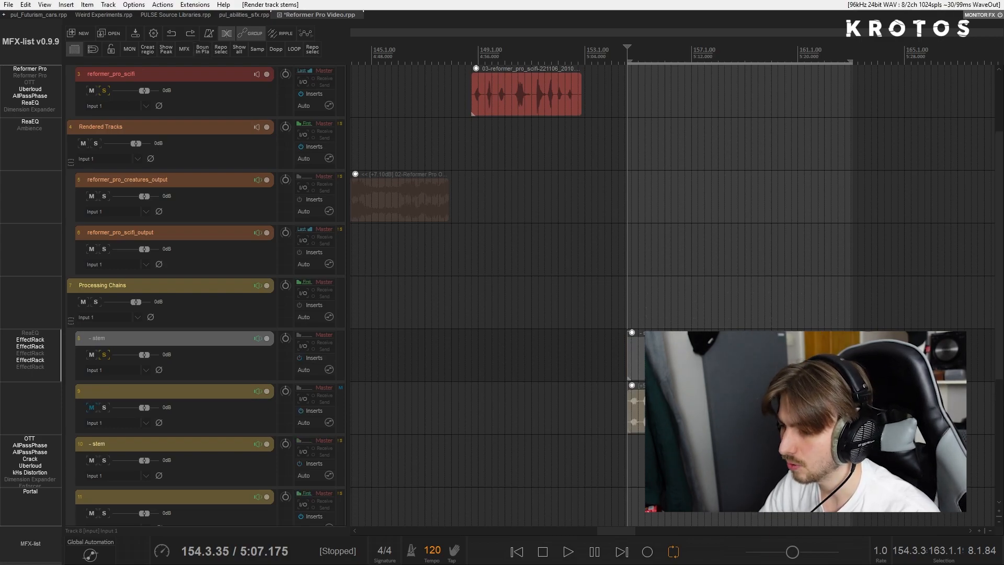
- Play the start of the rendered stem on track 8 to hear the processed takes
scroll(558, 367, down, 2)
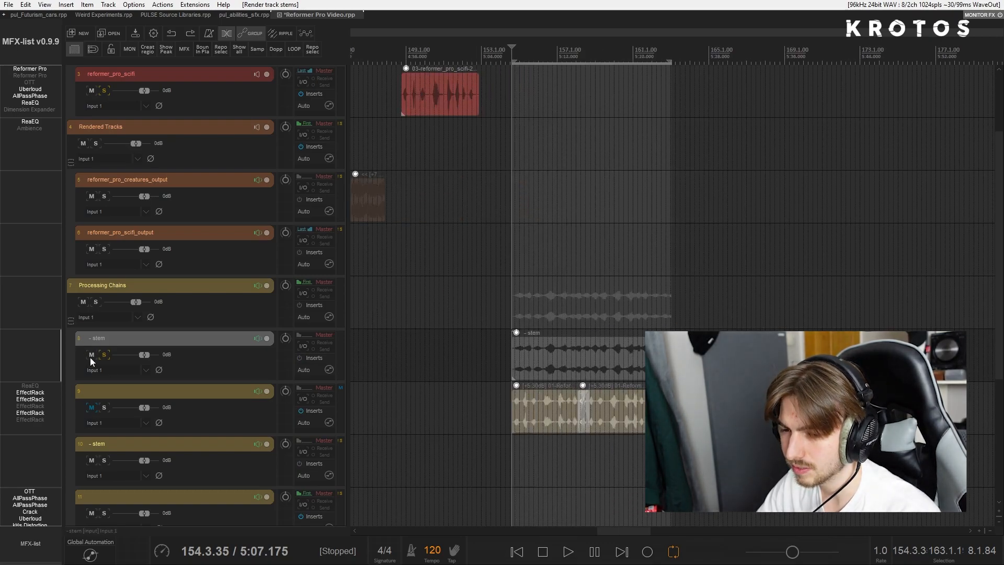
scroll(622, 363, up, 3)
key(space)
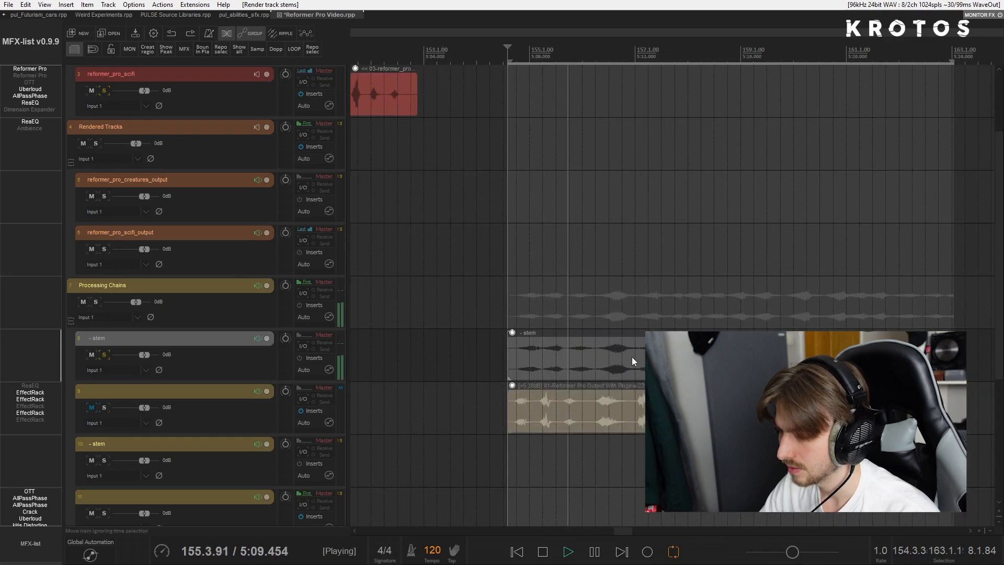
scroll(627, 356, right, 3)
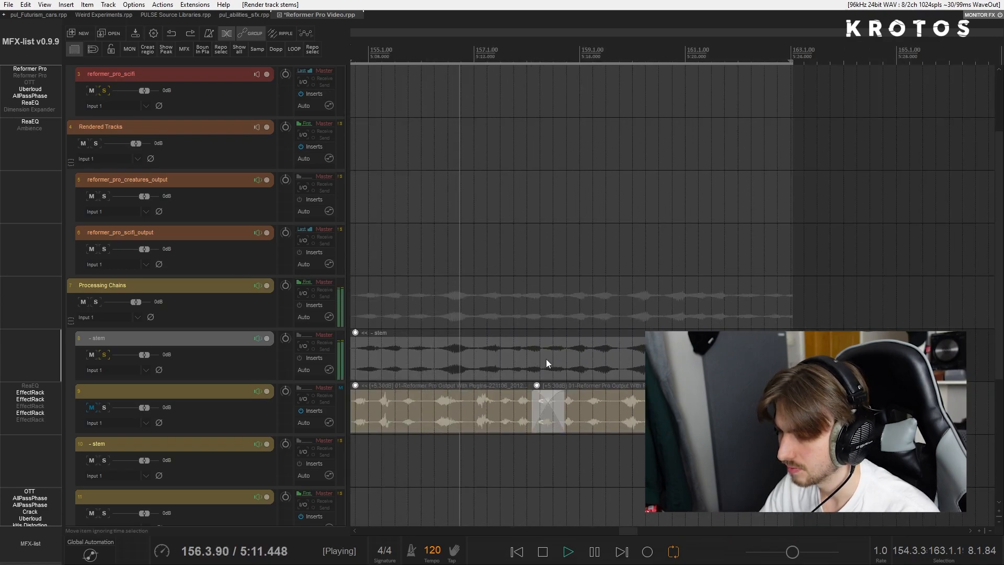
key(space)
- Split the stem on track 8 at three points between sounds and space the resulting pieces apart
click(432, 357)
key(s)
click(473, 356)
key(s)
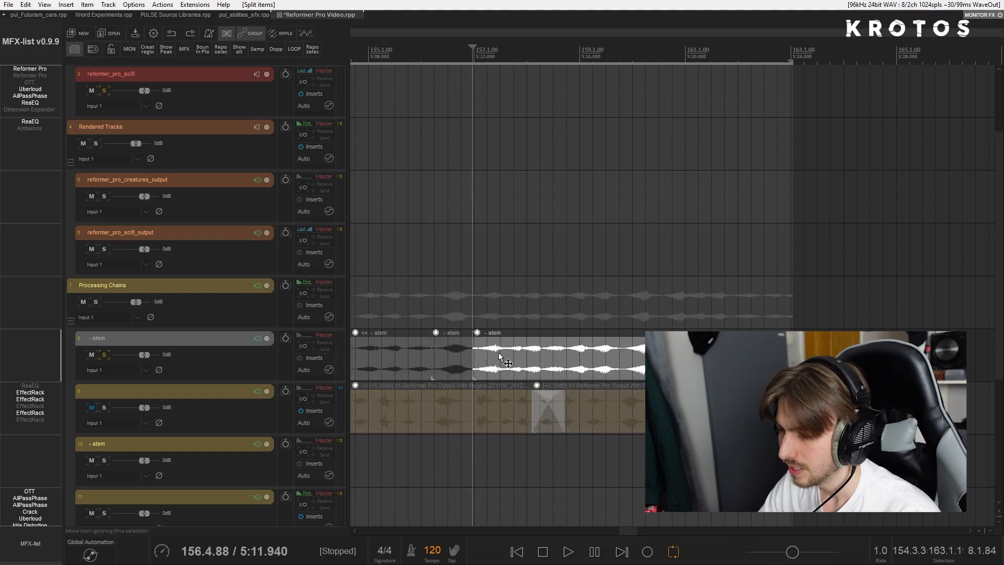
drag(502, 357, 570, 358)
drag(448, 358, 475, 358)
click(569, 359)
key(s)
drag(587, 359, 622, 360)
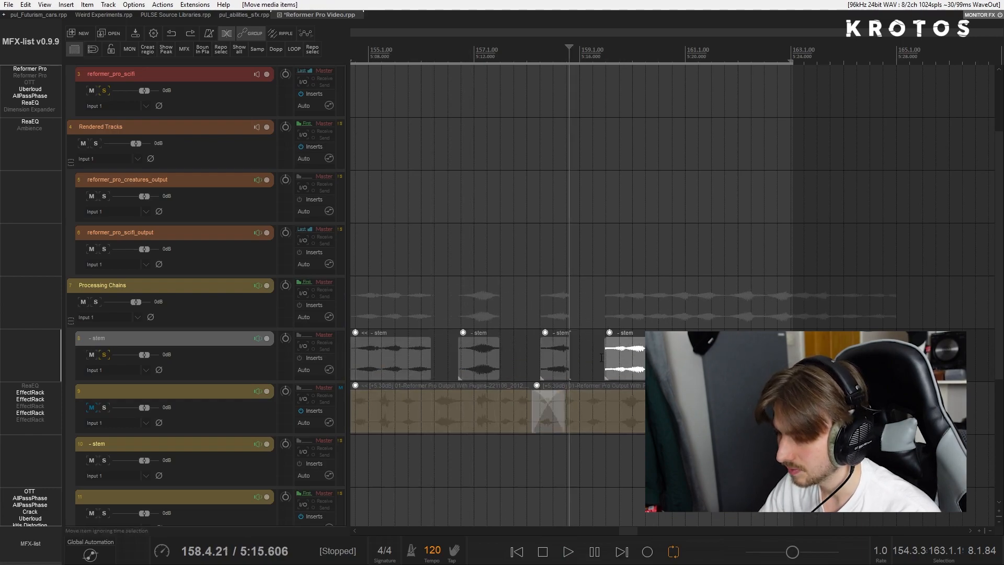
- Add a fade-out to the end of the third piece of the split stem on track 8
click(553, 360)
click(568, 339)
drag(569, 339, 553, 340)
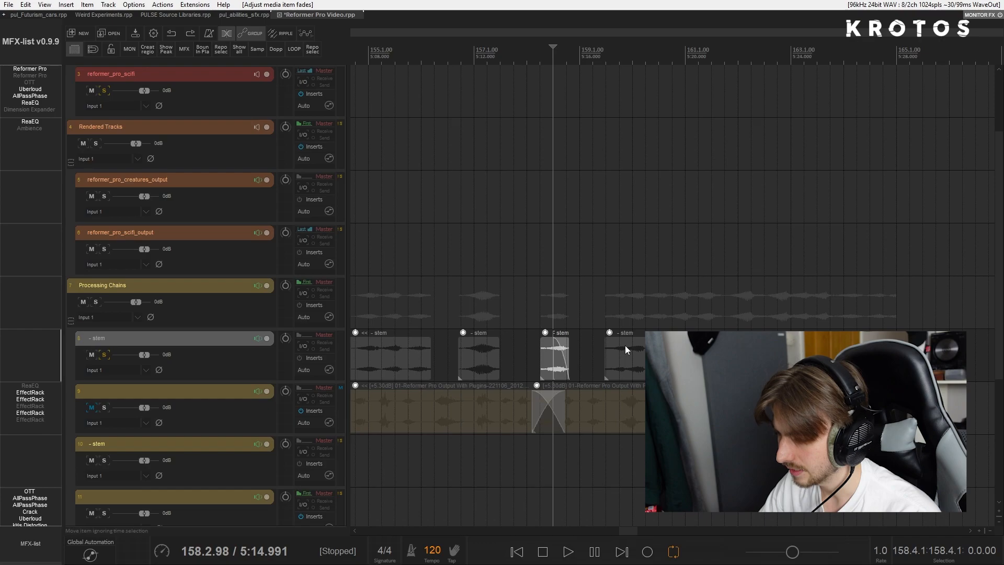
- Split the next sounds off the remaining long stem piece on track 8 and move the pieces apart
click(633, 359)
click(627, 360)
key(s)
drag(630, 360, 725, 359)
click(596, 357)
click(696, 359)
key(s)
drag(688, 360, 658, 360)
mouse_move(729, 360)
mouse_down()
mouse_move(693, 359)
mouse_move(723, 360)
mouse_up()
- Cut the rest of the stem on track 8 at three more points and move the last piece further along
click(704, 359)
key(s)
click(737, 360)
key(s)
click(779, 360)
key(s)
drag(787, 360, 809, 360)
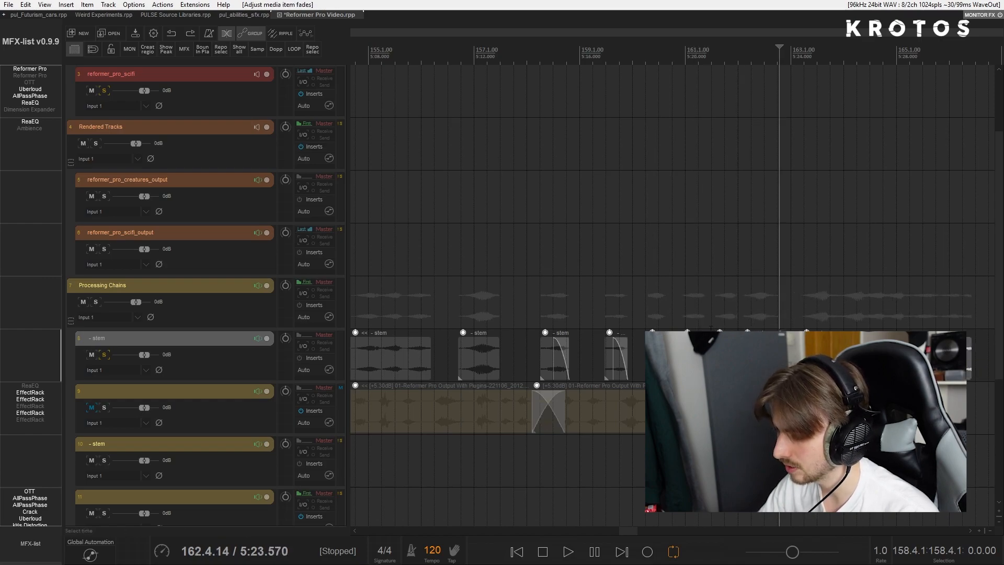
- Shorten the stem piece just before the final long one while playing back the last cut pieces
click(710, 326)
key(space)
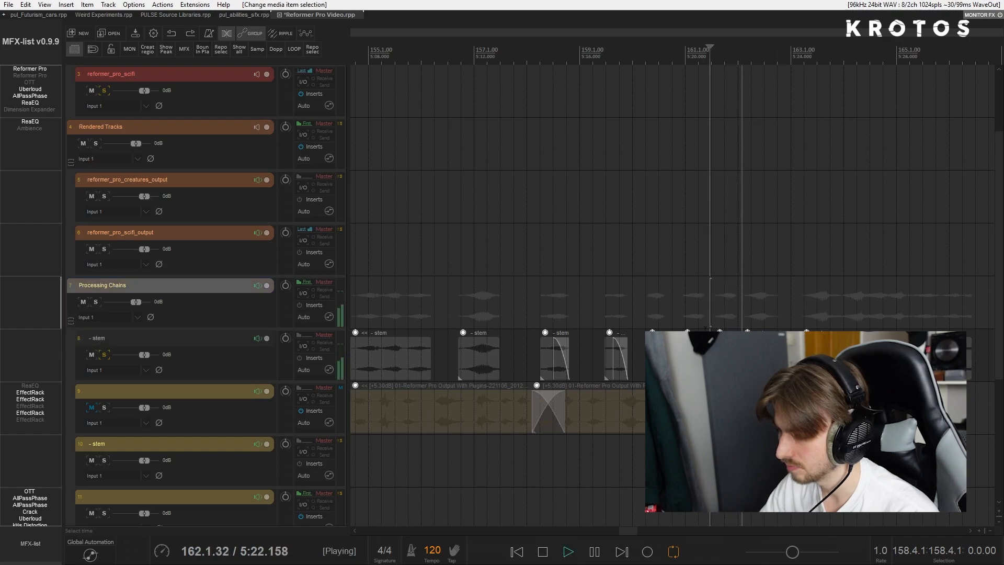
key(space)
drag(779, 360, 760, 359)
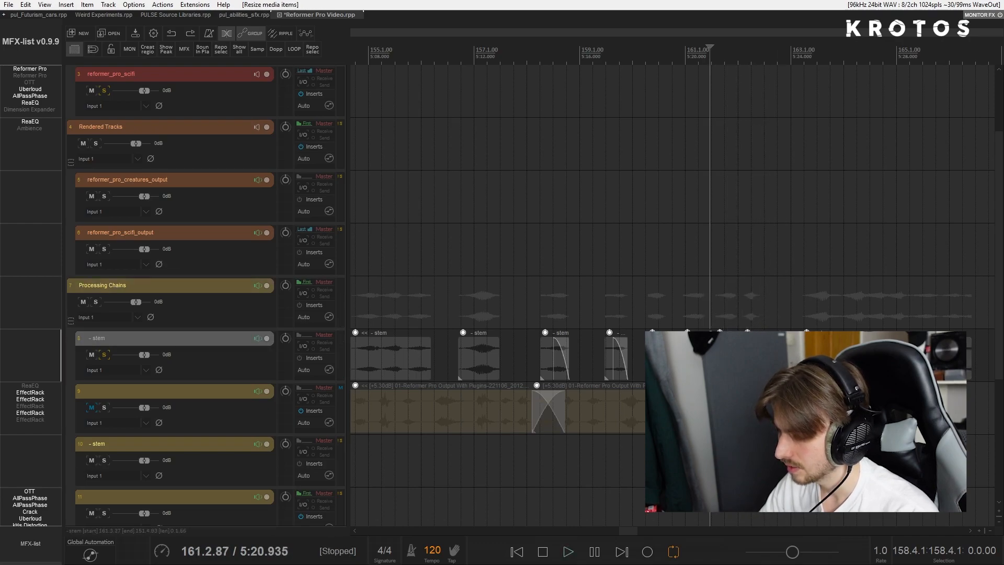
click(739, 311)
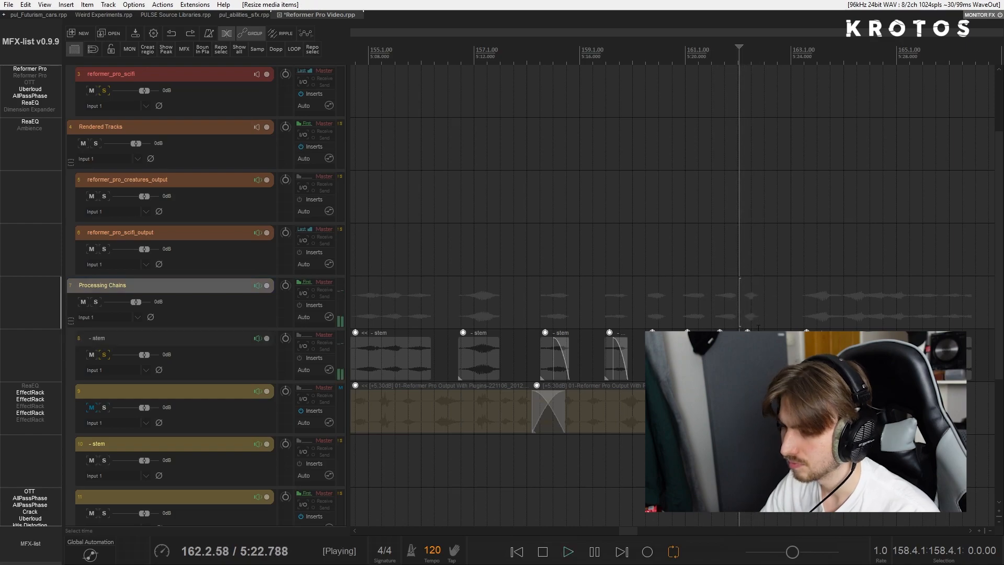
key(space)
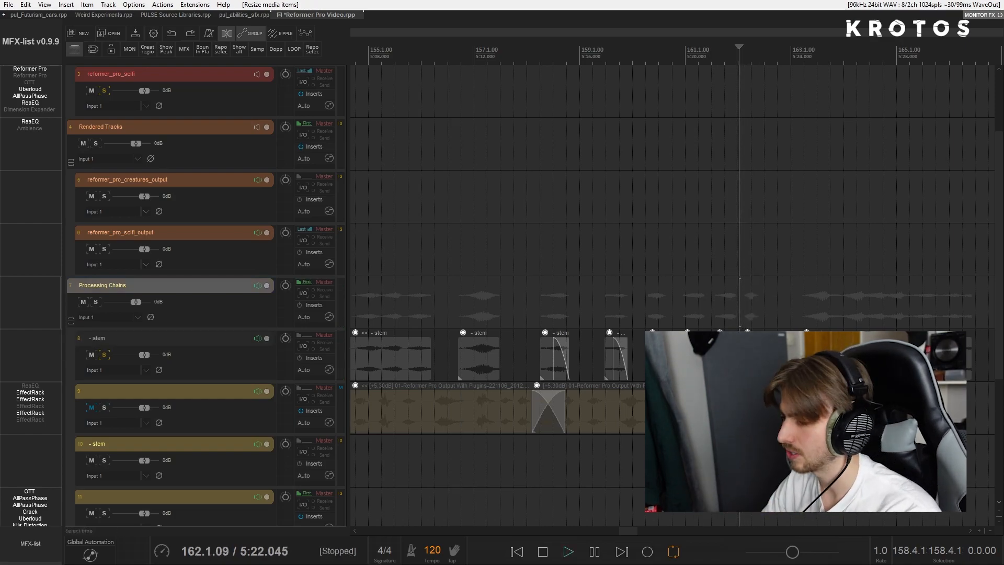
- Move the three takes from track 9 down to track 11, solo track 11 and mute the stem on track 8
scroll(758, 328, down, 3)
click(217, 354)
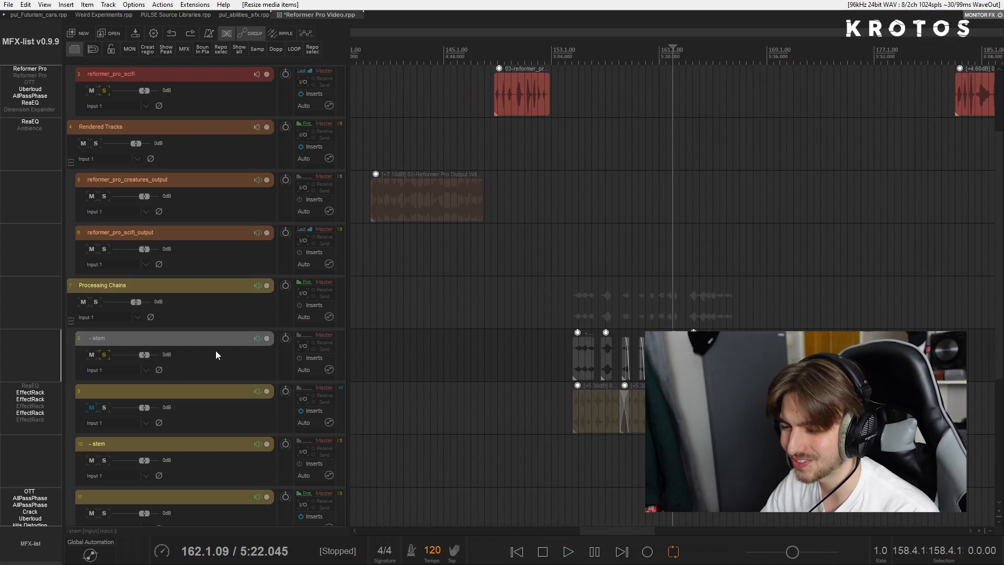
scroll(184, 353, down, 2)
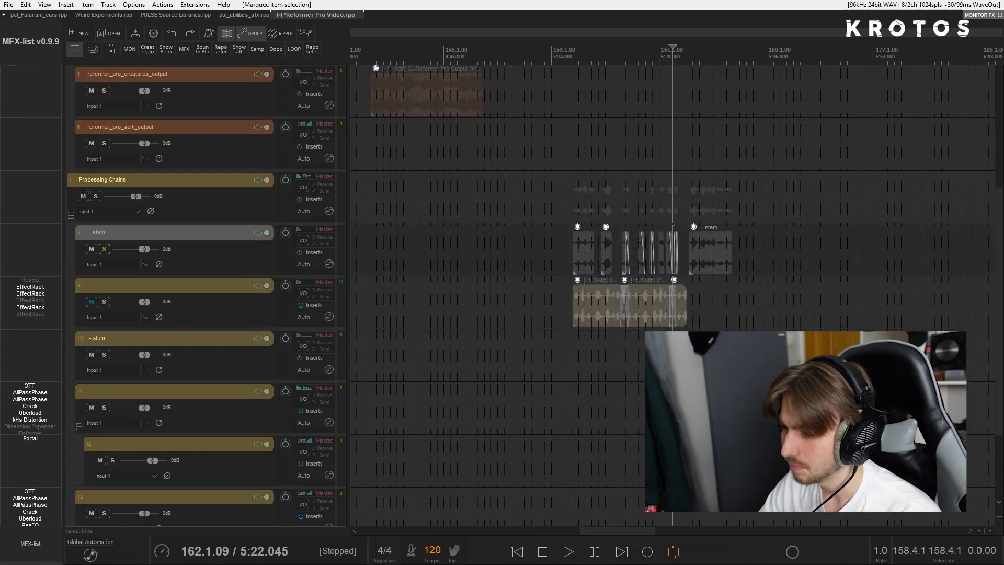
drag(597, 304, 597, 410)
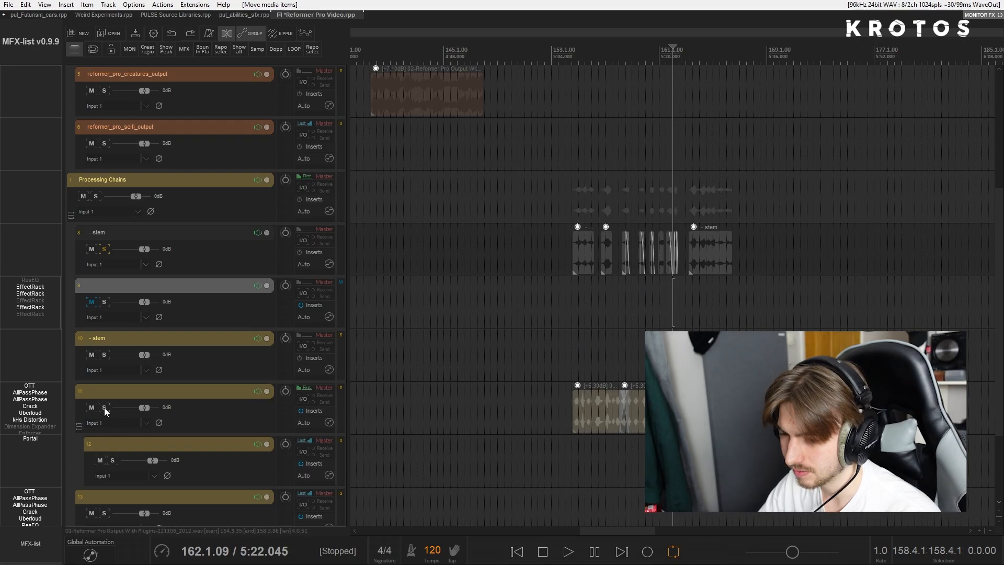
click(104, 407)
click(92, 250)
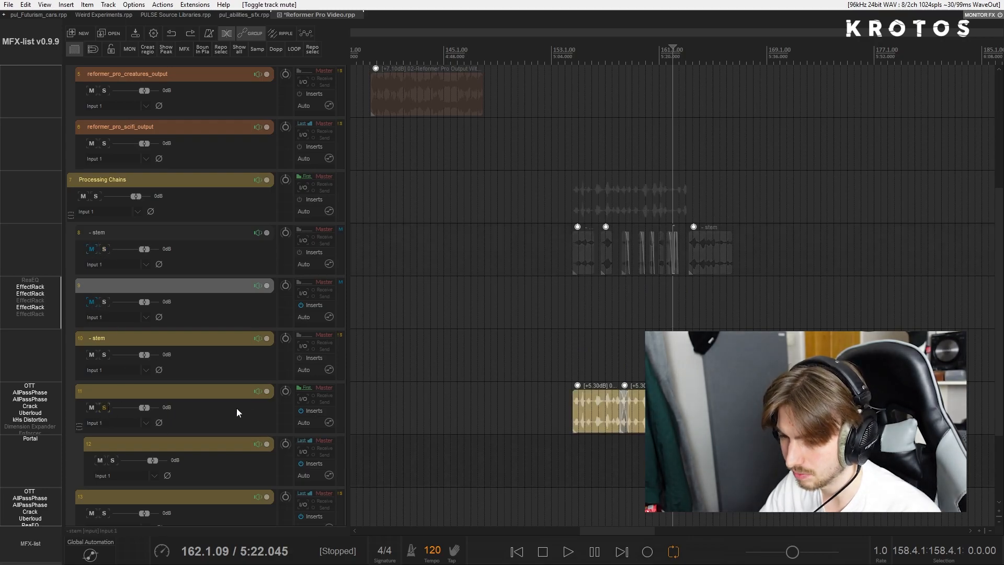
- Lower track 11's volume to about -6 dB while playing the takes through its effects chain
drag(141, 409, 132, 410)
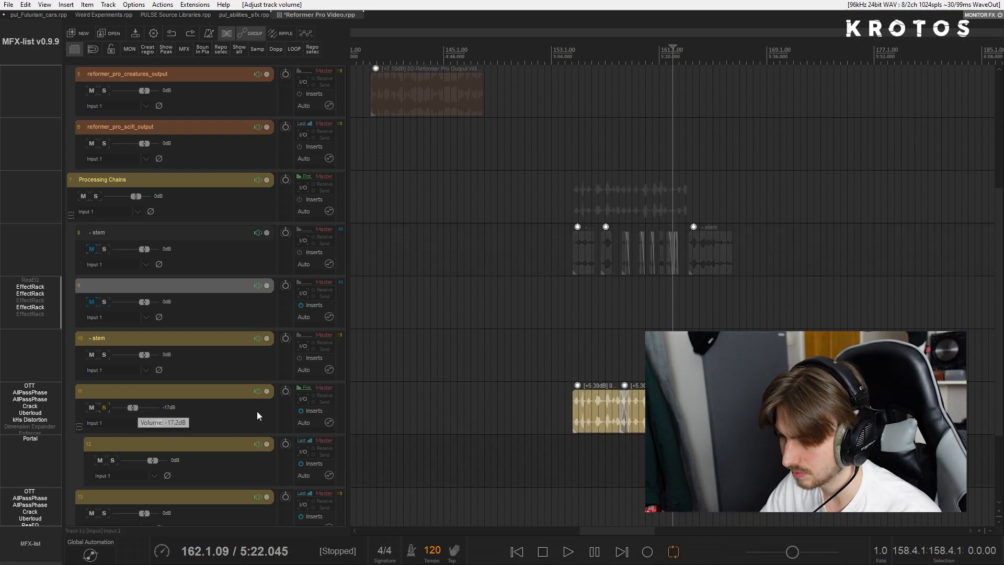
click(576, 374)
key(space)
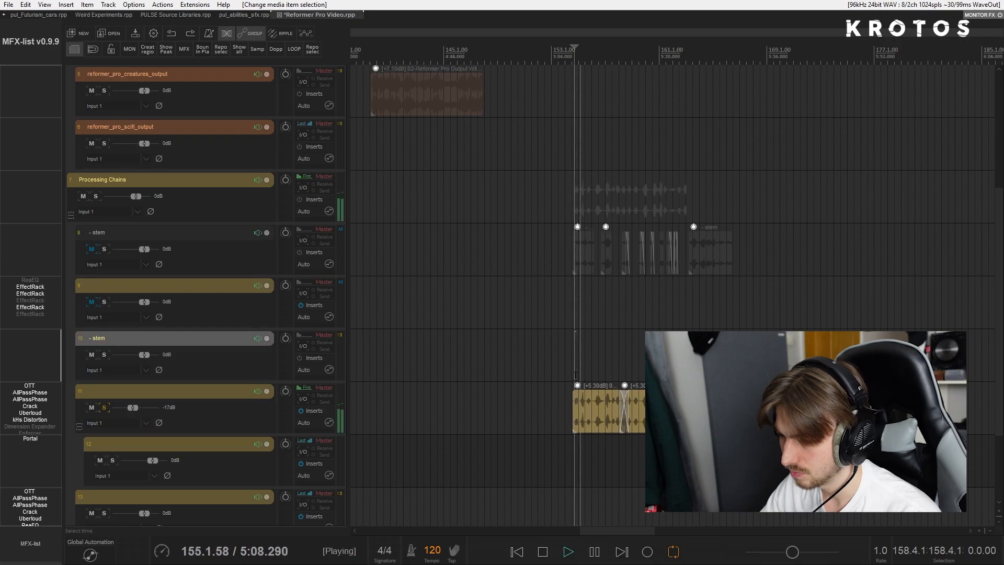
drag(132, 407, 140, 407)
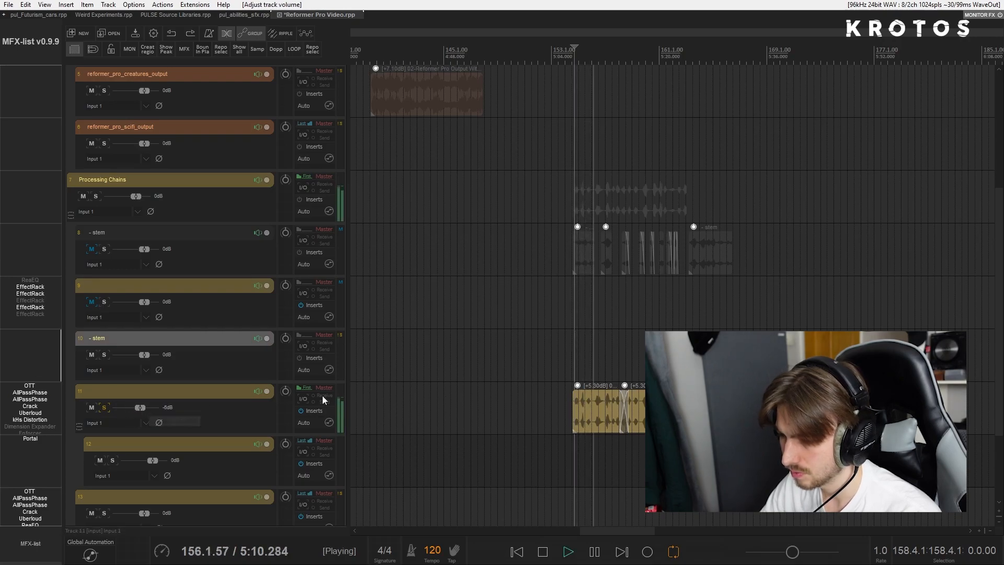
key(space)
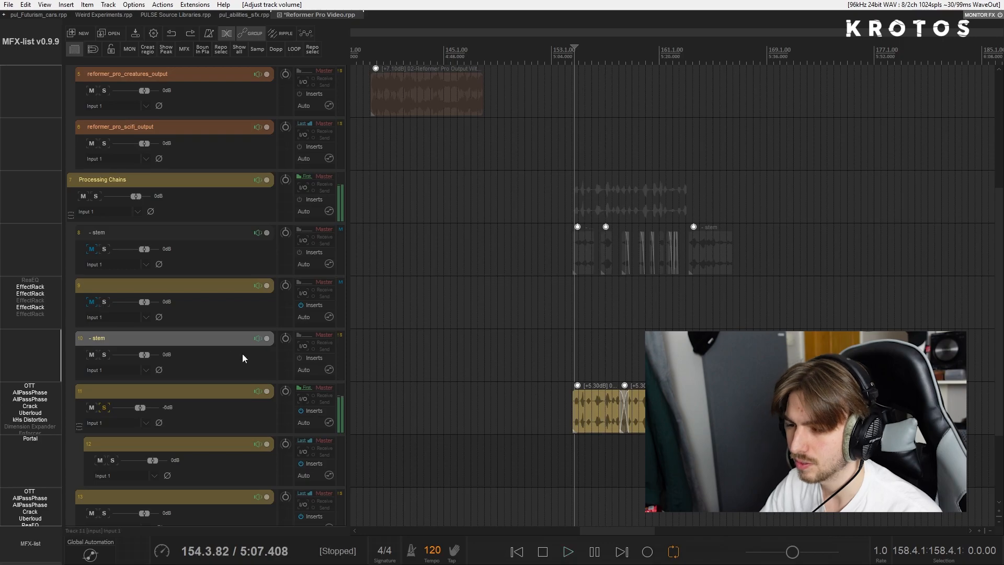
- Add a new track directly above the takes' track and nest the takes' track inside it as a child
key(ctrl+t)
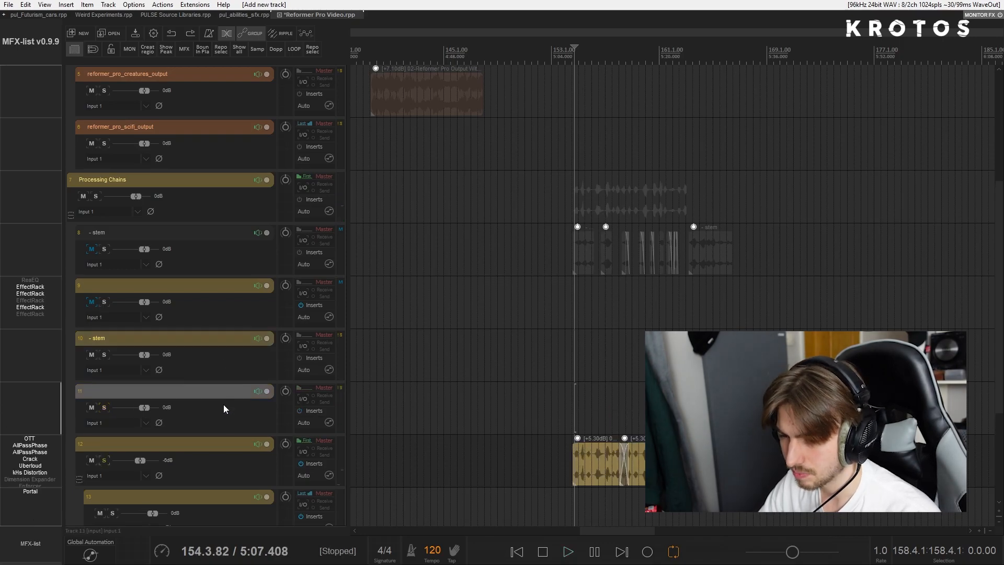
scroll(219, 453, down, 2)
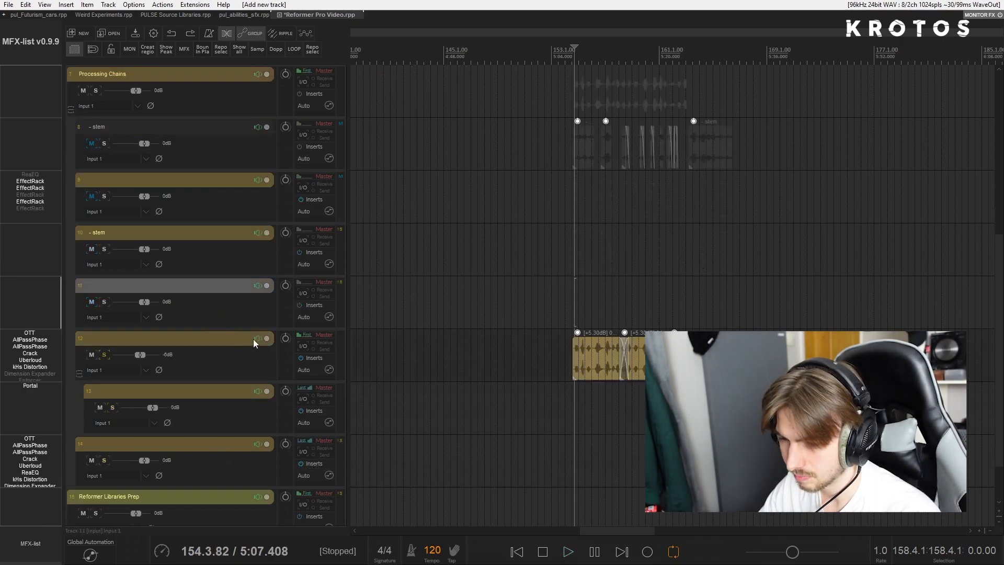
drag(217, 335, 219, 307)
- Arm the new parent track 11 with monitoring off and set it to record its stereo output
click(150, 290)
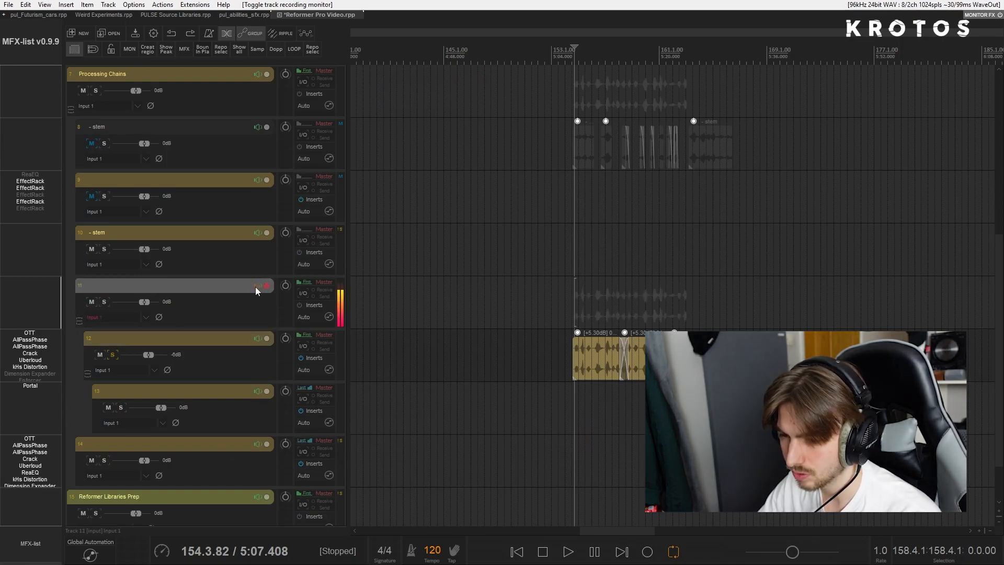
click(139, 316)
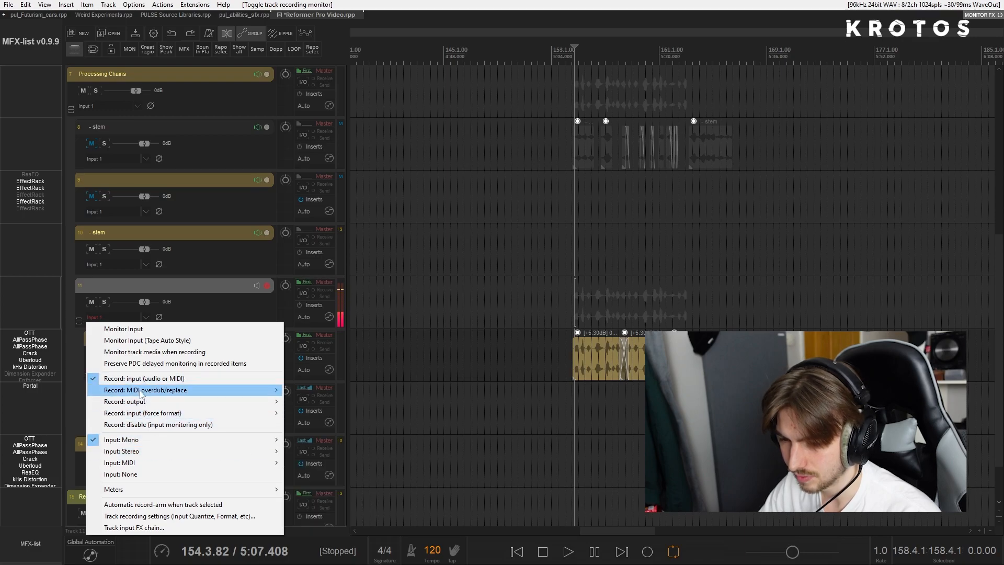
mouse_move(149, 402)
click(345, 401)
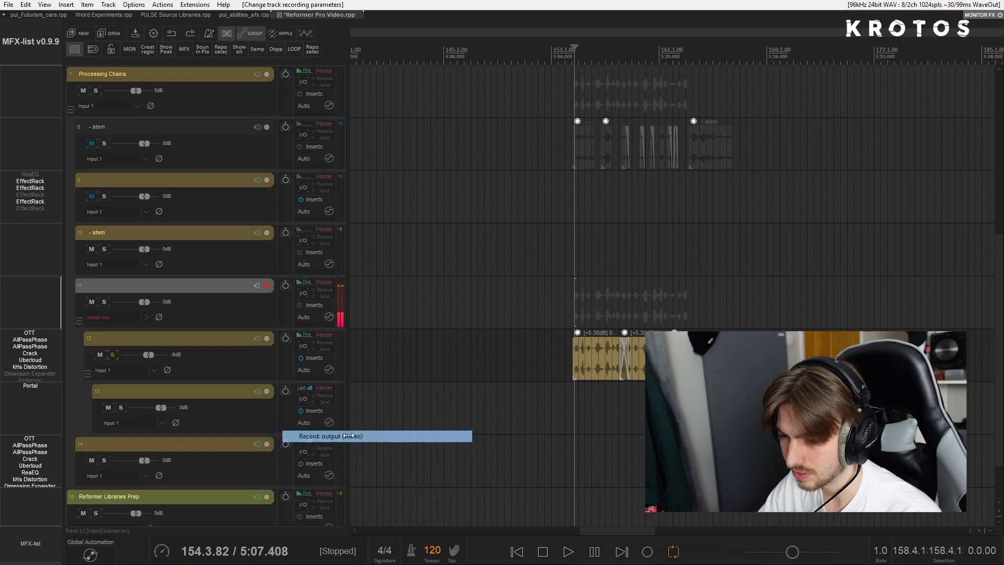
- Solo parent track 11 instead of track 12 and set the time selection to the length of the three takes
click(113, 355)
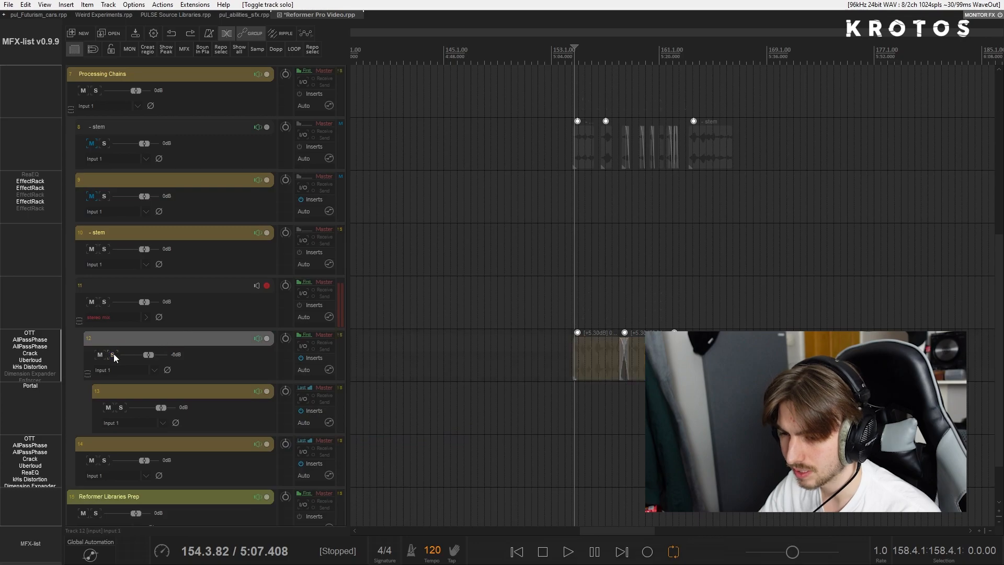
click(105, 302)
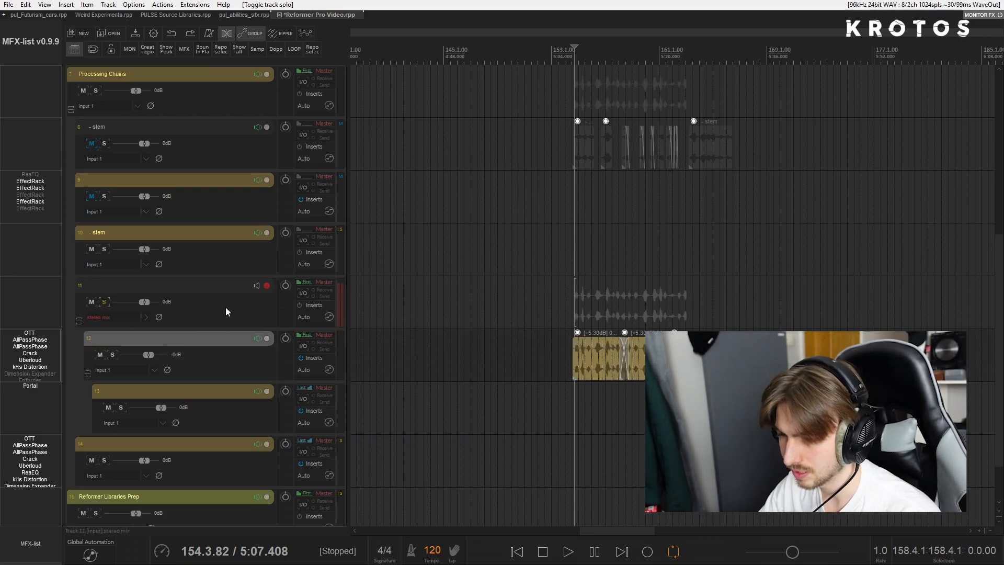
drag(577, 346, 680, 361)
key(shift+t)
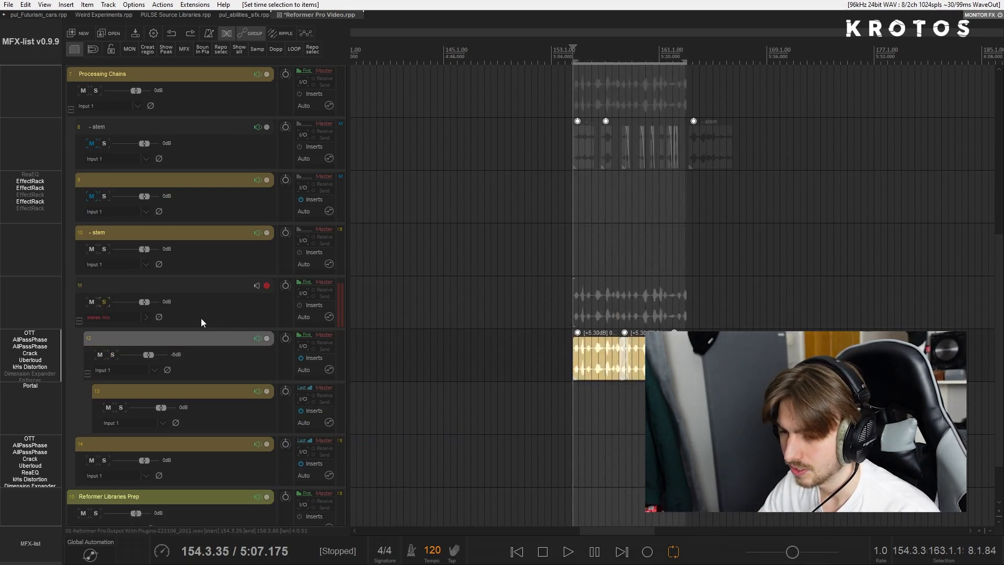
- Disarm recording on the Reformer Pro Output With Plugins track
click(178, 282)
scroll(197, 287, up, 6)
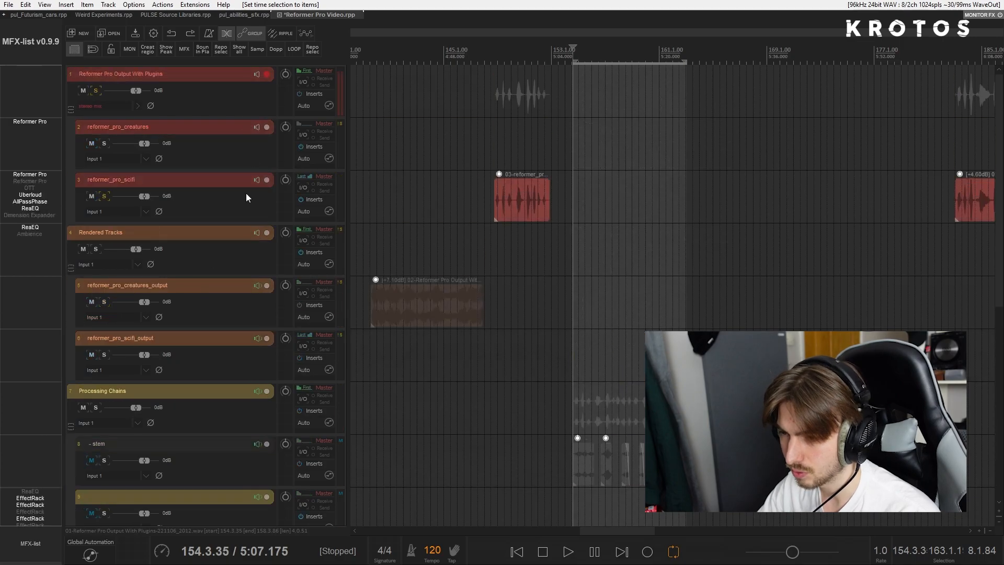
click(266, 73)
- Open track 12's effects chain and reposition its window to look over the plug-ins
scroll(237, 293, down, 7)
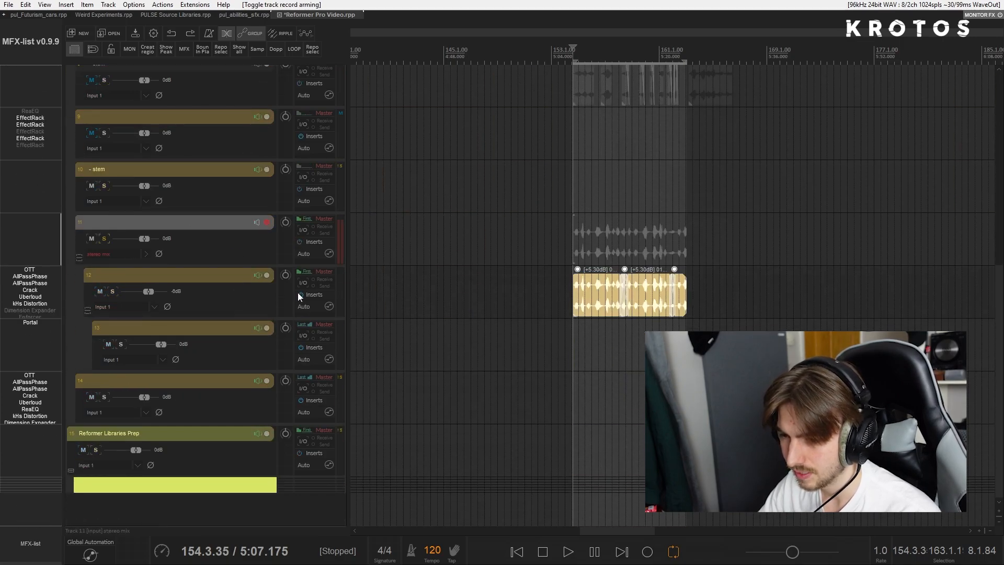
click(313, 294)
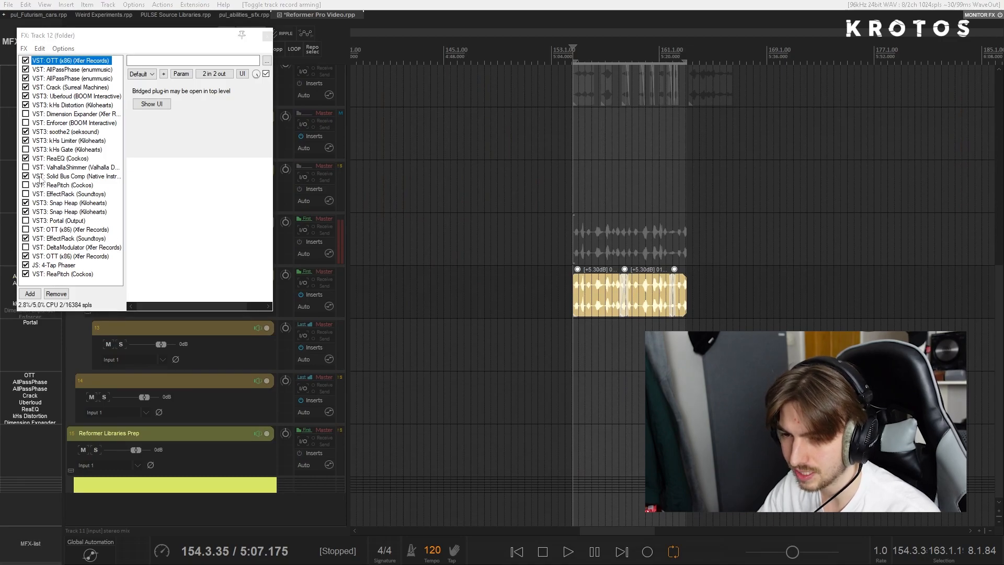
drag(154, 38, 334, 224)
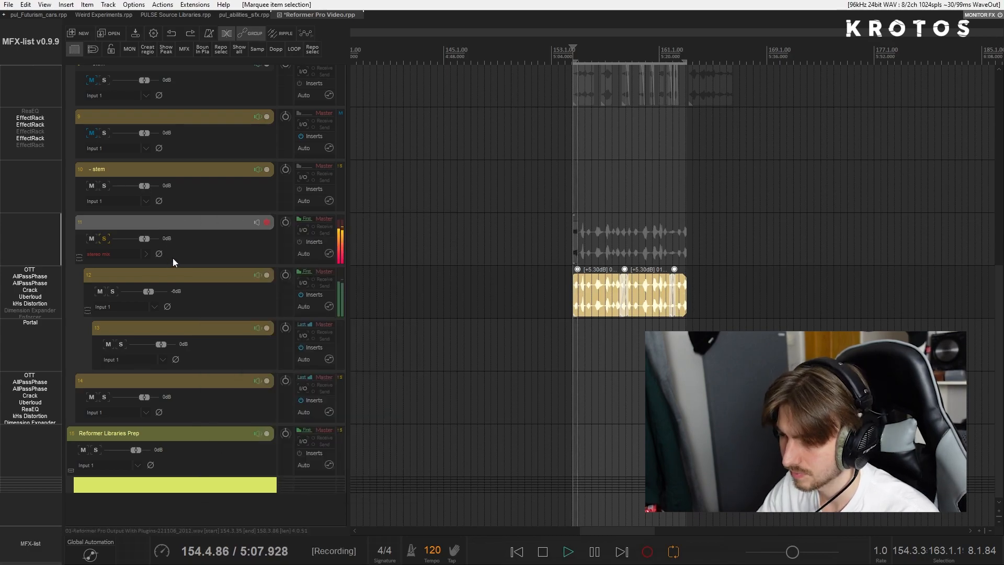
- While recording, cycle the first Snap Heap on track 12 through the Octave Vocal, Para Pitch and Stereo Vocal Delay presets, then stop
click(312, 294)
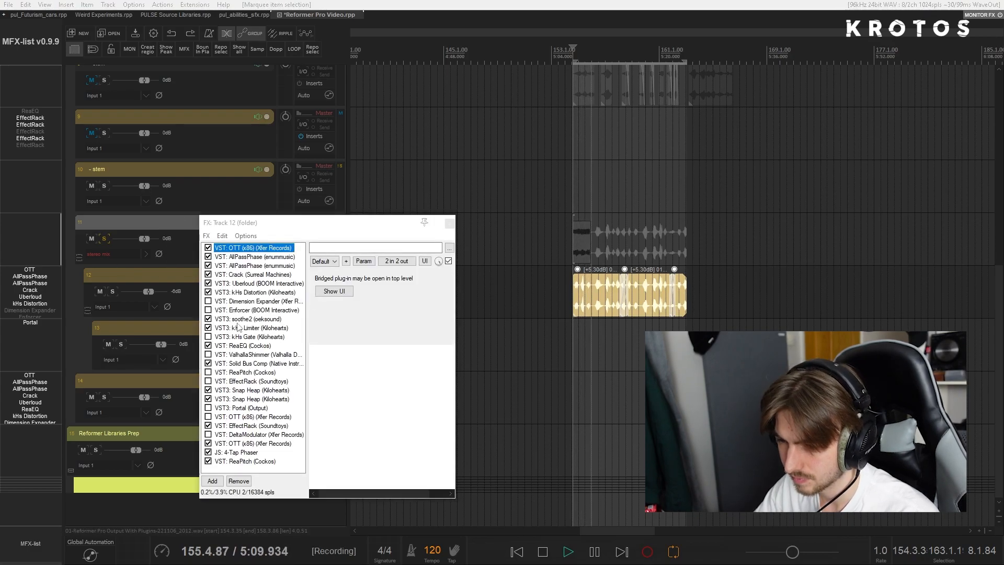
click(240, 390)
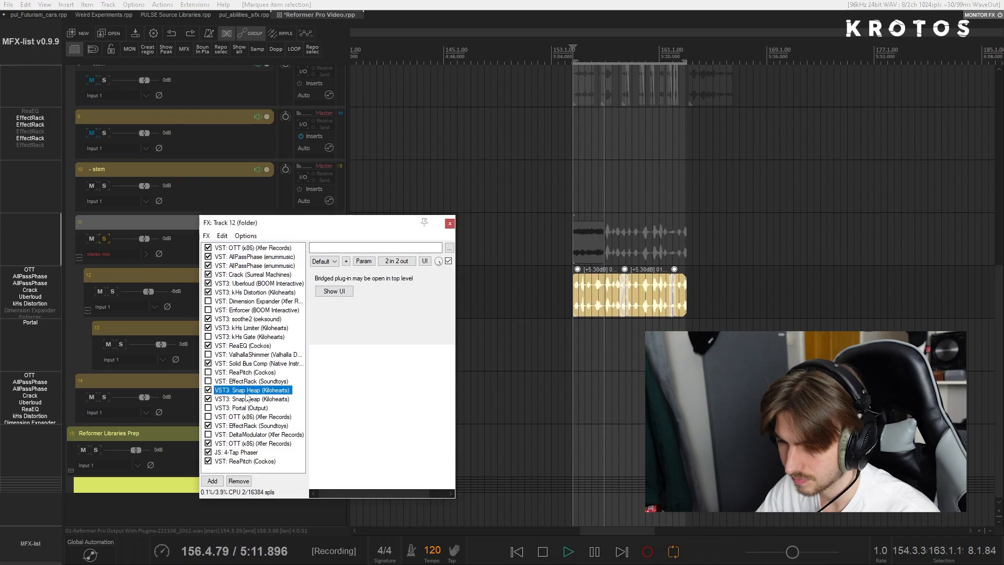
click(446, 216)
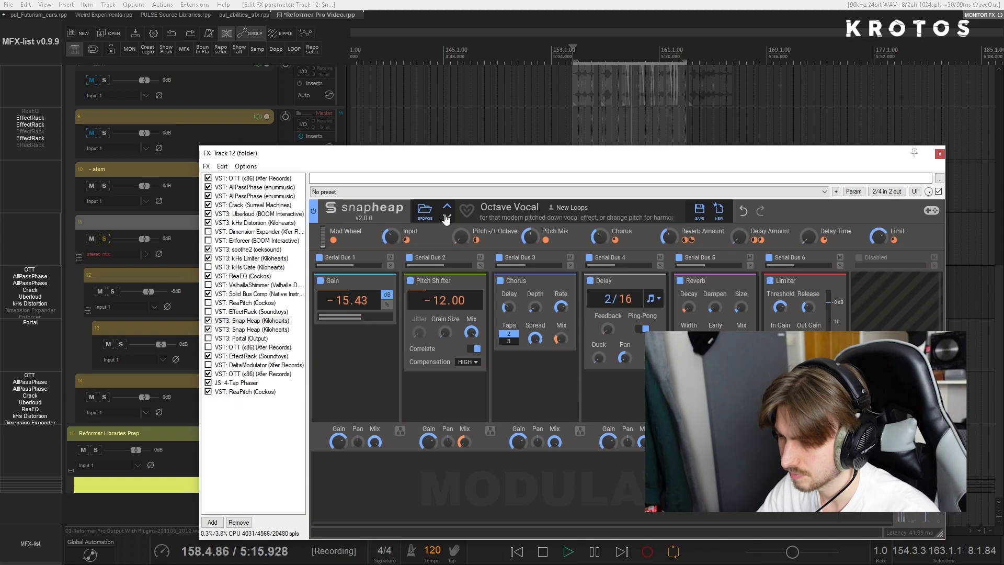
click(446, 218)
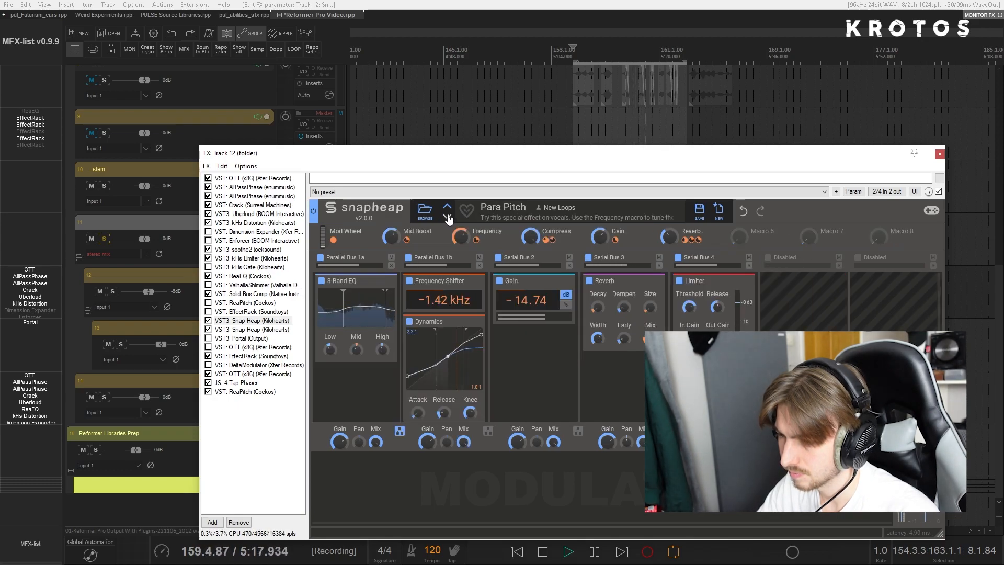
click(447, 218)
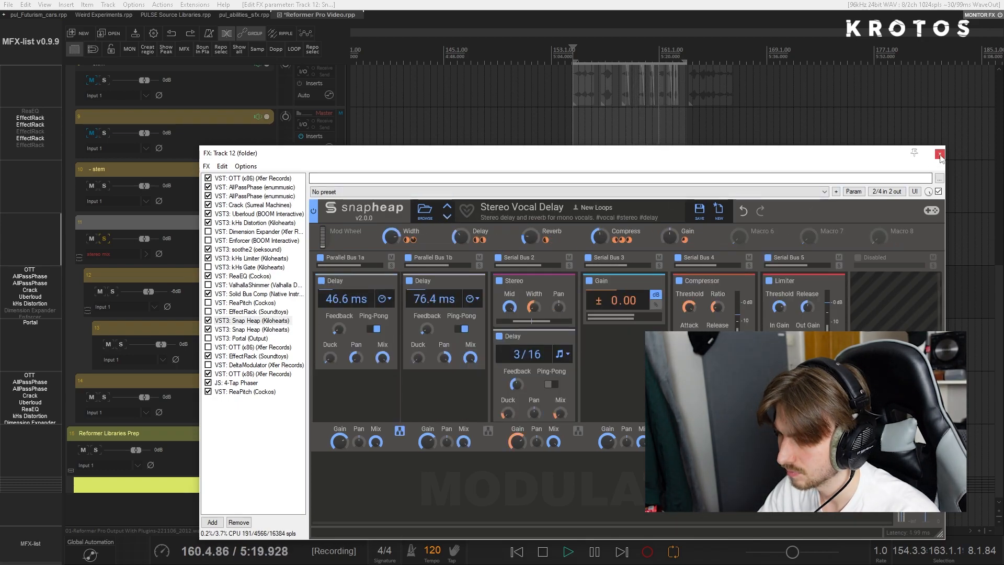
key(Escape)
key(space)
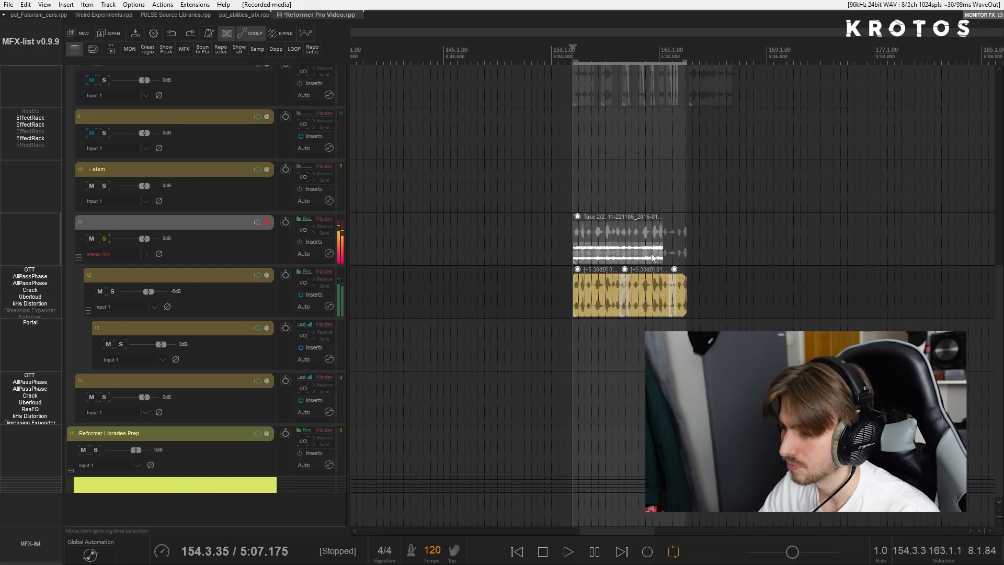
- Move the newly recorded second take on track 11 into the empty space past the end of the three source takes
click(679, 301)
drag(613, 252, 554, 254)
click(720, 252)
click(721, 257)
scroll(554, 257, up, 8)
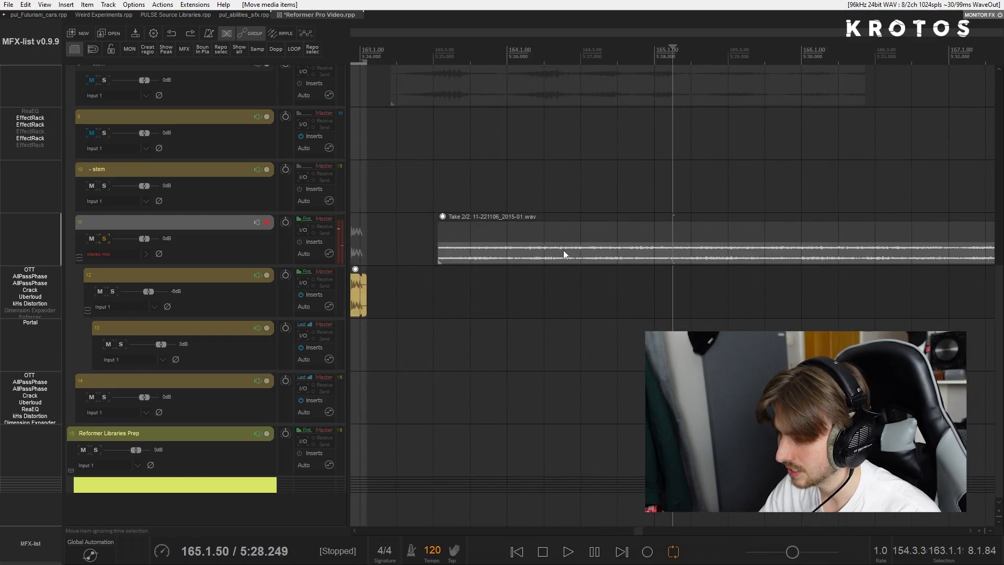
- Split the moved take on track 11 at two points to isolate a short slice, shifting the remainder away from it
click(575, 254)
key(s)
drag(616, 257, 703, 257)
click(516, 254)
key(s)
drag(567, 254, 552, 223)
scroll(553, 223, down, 8)
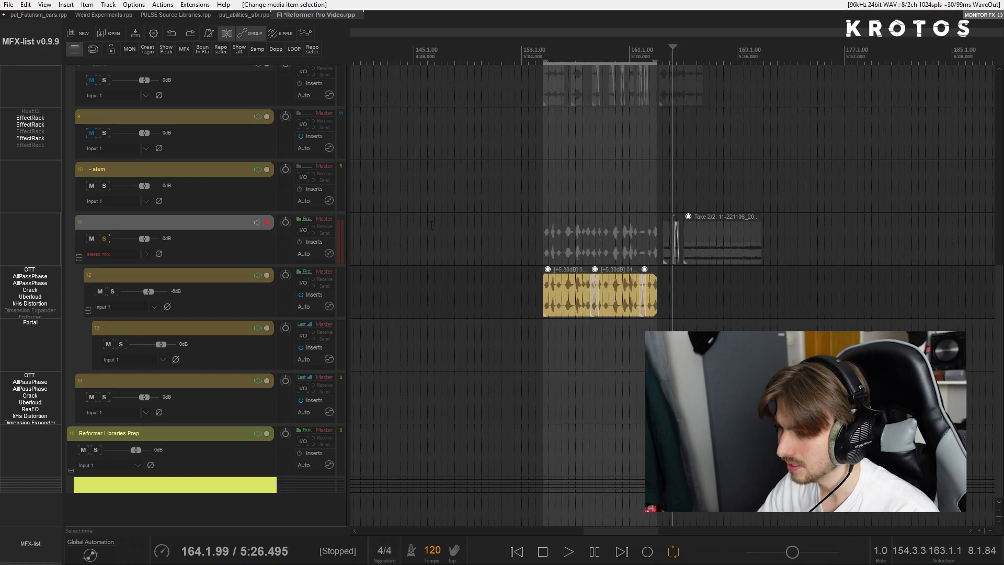
- Solo the reformer_pro_scifi track and place the edit cursor at the start of its [+4.60dB] 03-221105_1754.wav item
scroll(134, 271, up, 3)
scroll(104, 403, up, 4)
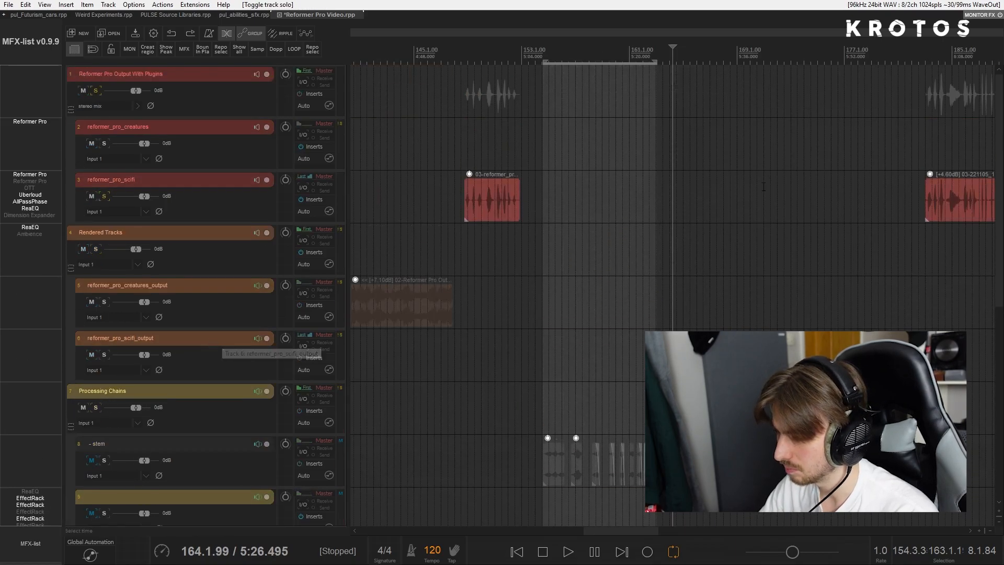
scroll(747, 199, down, 5)
click(745, 202)
scroll(787, 201, up, 5)
drag(787, 200, 627, 210)
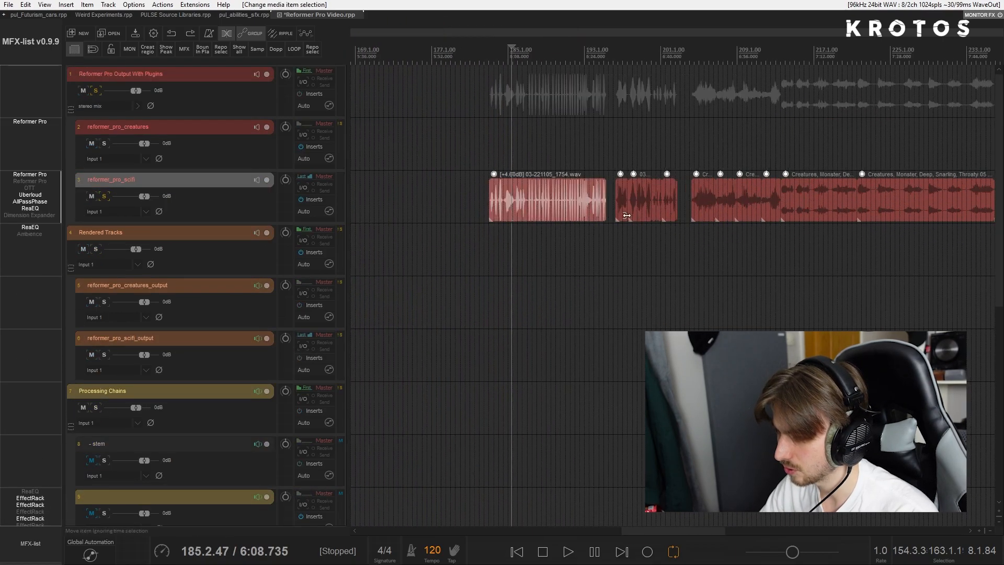
click(489, 204)
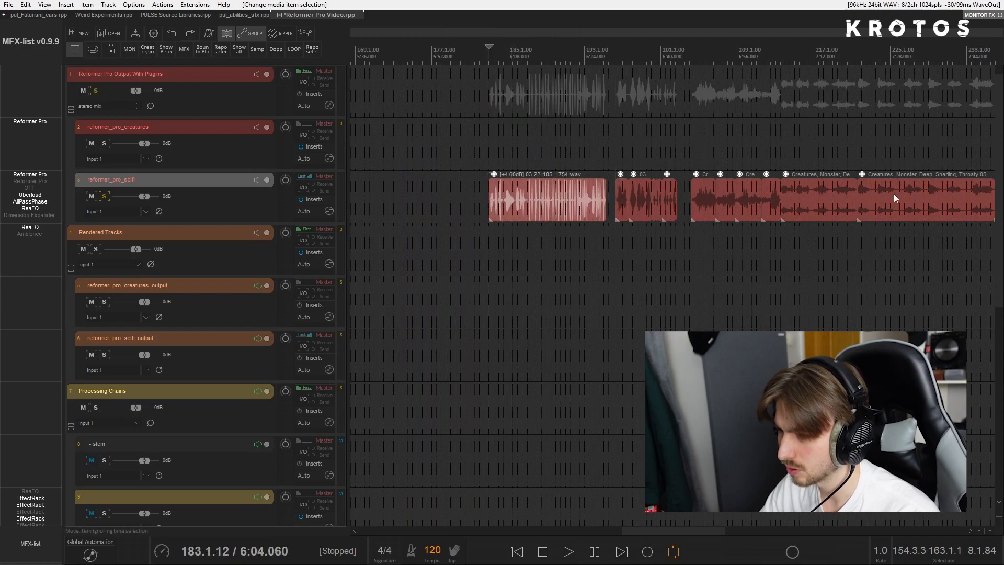
- Open reformer_pro_scifi's effects chain, butt the 03-221105_1754.wav item against the following takes, and return the edit cursor to its start
click(314, 199)
drag(644, 84, 420, 132)
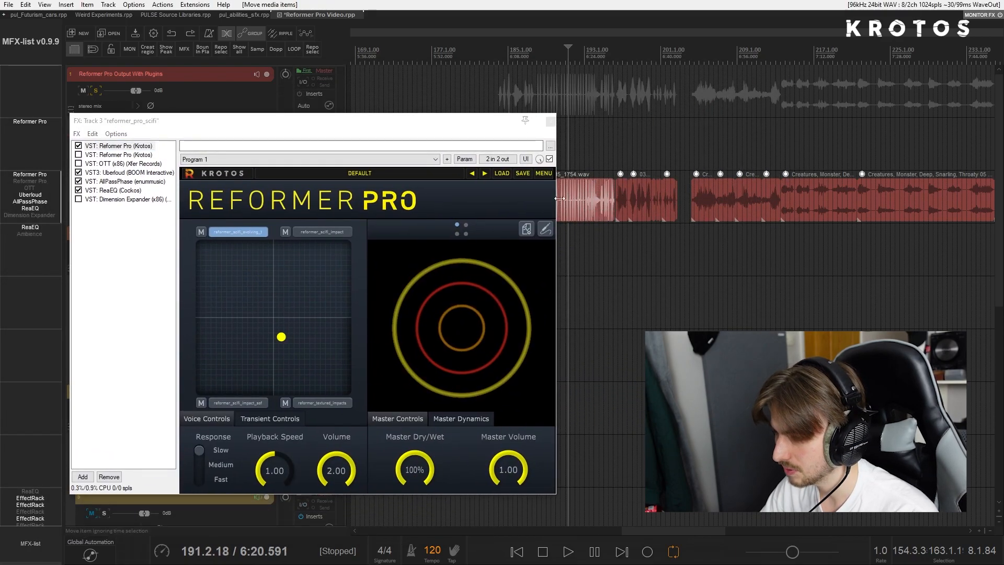
drag(496, 130, 412, 132)
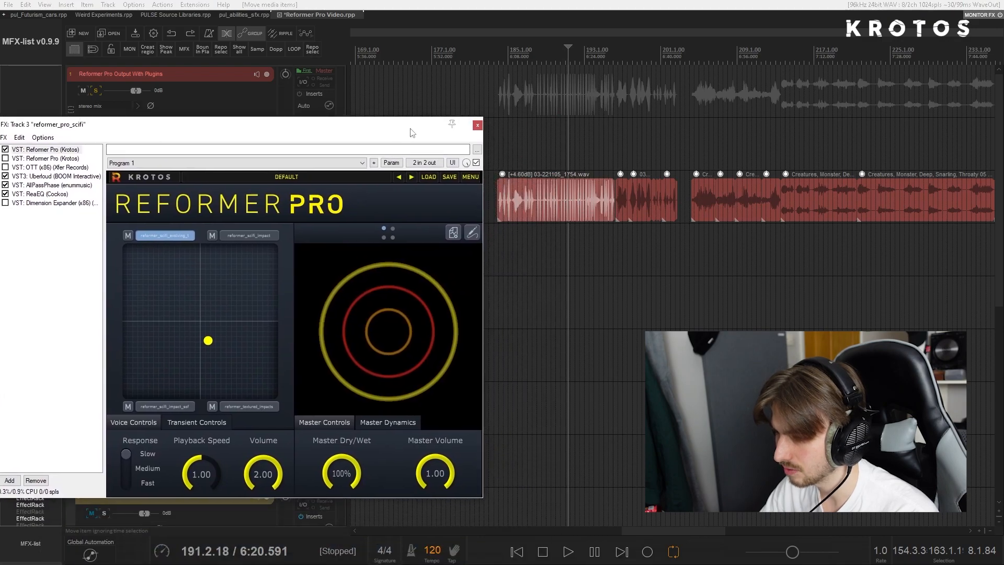
click(499, 197)
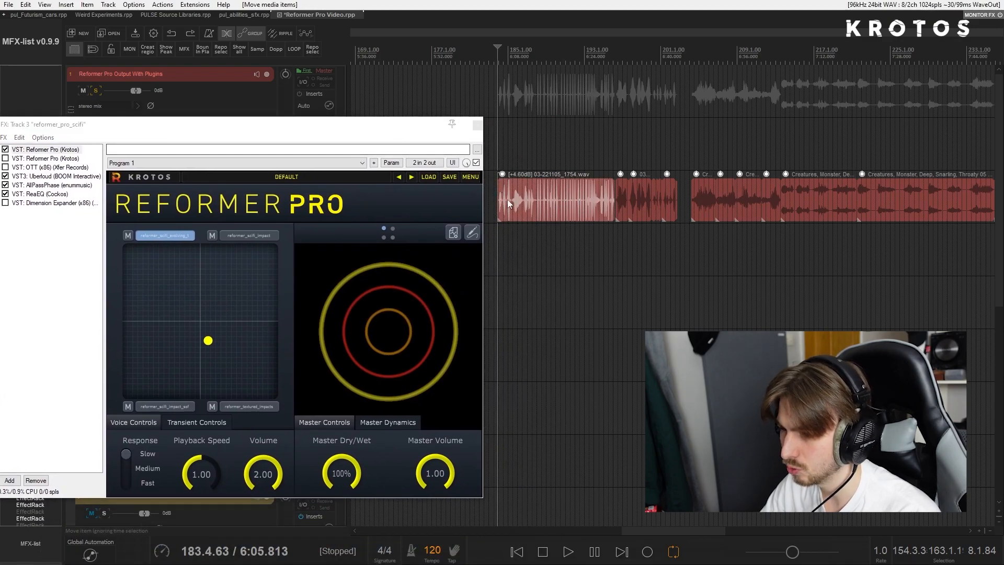
- Play the 03-221105_1754.wav item while sweeping Reformer Pro's blend point across the XY pad, ending near reformer_scifi_impact, and stop playback
drag(204, 342, 257, 264)
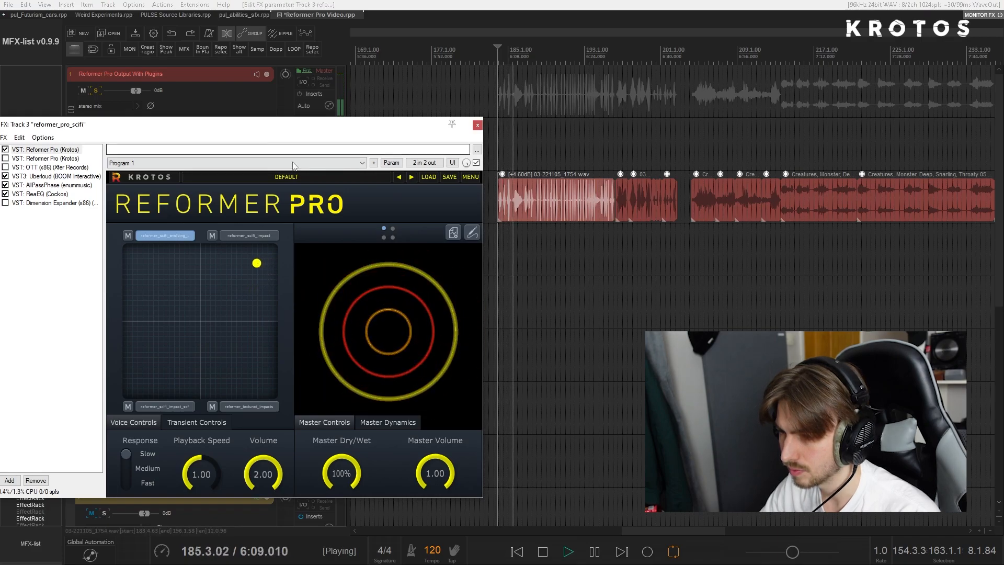
drag(302, 125, 339, 143)
drag(293, 281, 289, 319)
drag(208, 294, 297, 279)
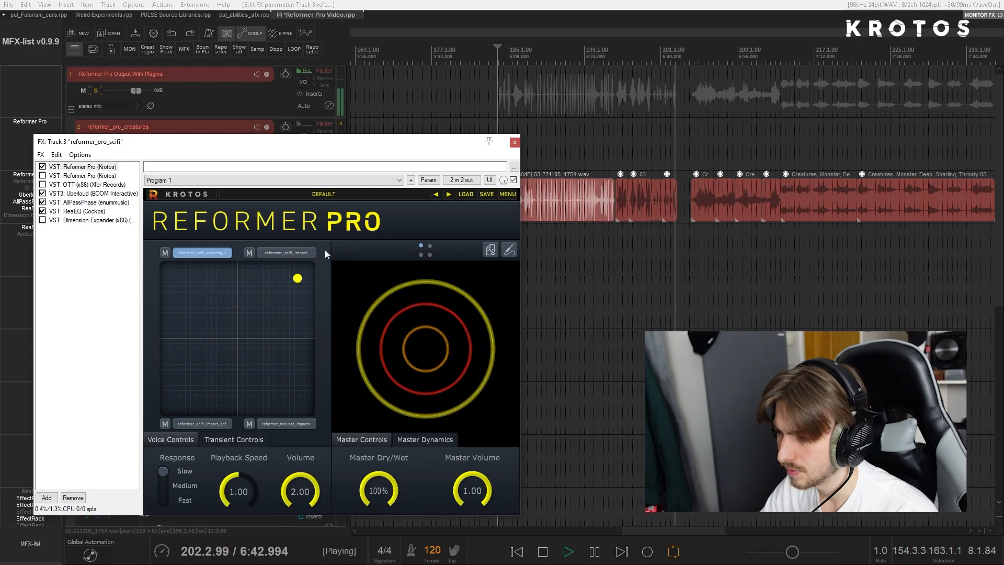
key(space)
- Set the time selection to the first Creatures, Monster growl item following the short takes on reformer_pro_scifi
drag(334, 146, 380, 133)
click(620, 198)
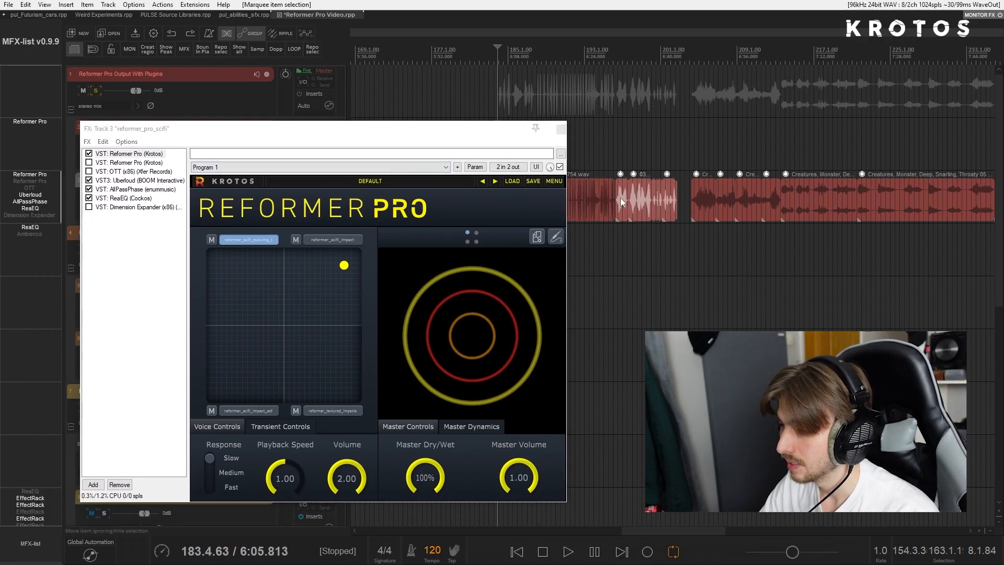
click(632, 160)
scroll(622, 172, right, 2)
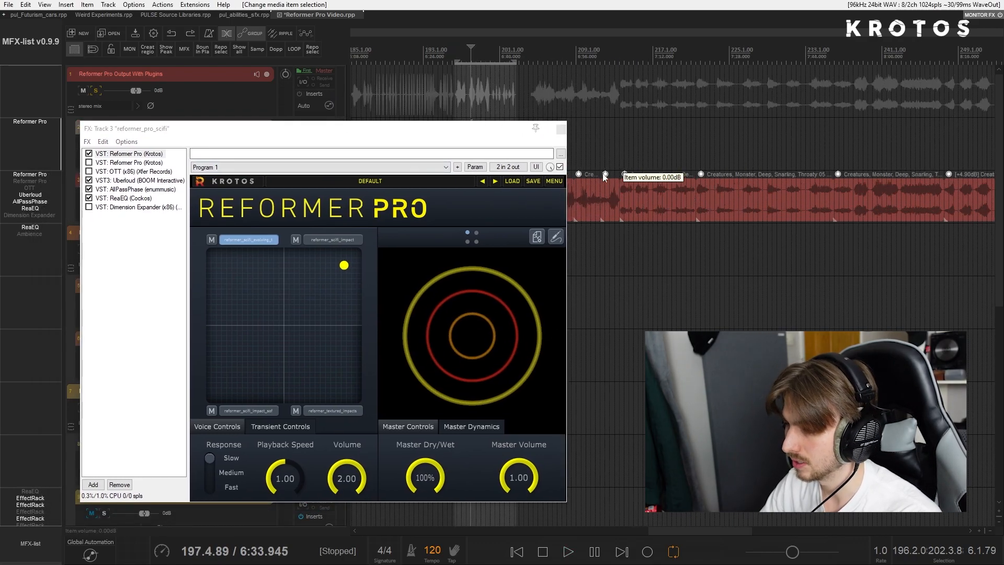
scroll(618, 174, left, 1)
click(616, 201)
scroll(617, 201, up, 6)
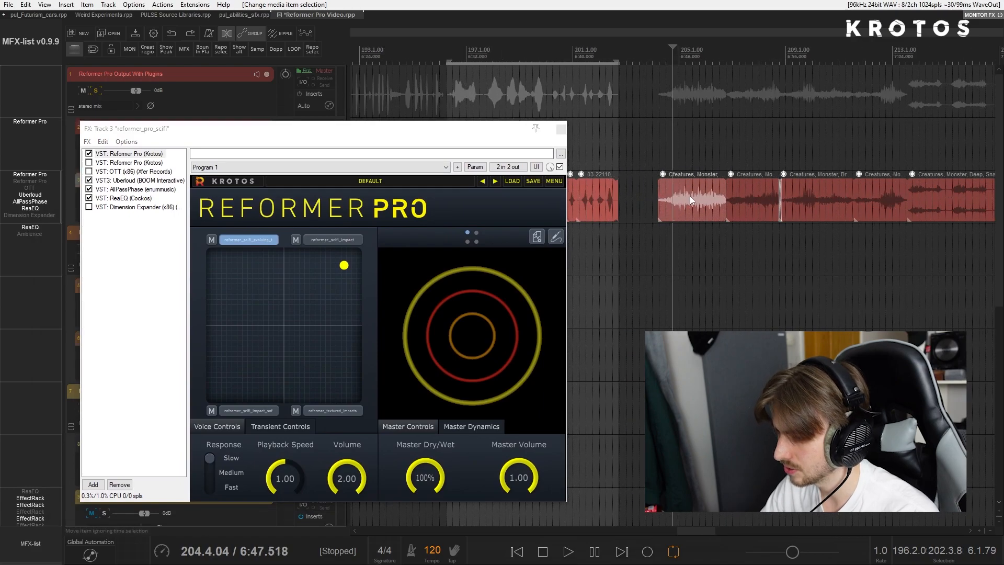
key(ctrl+space)
scroll(701, 208, down, 4)
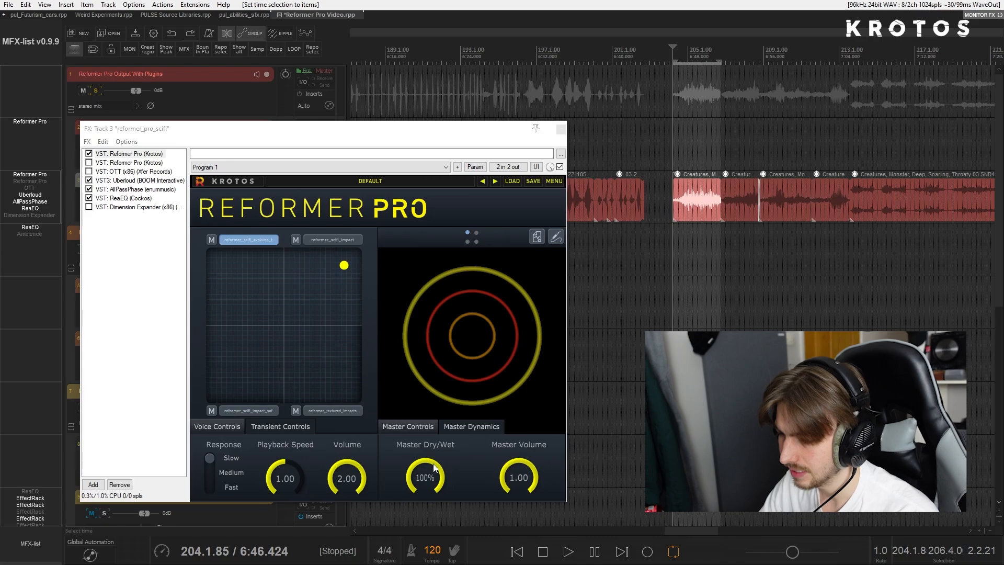
- Set Reformer Pro's Response to Fast, Playback Speed to 0.72 and Master Dry/Wet to 42%
drag(433, 467, 434, 489)
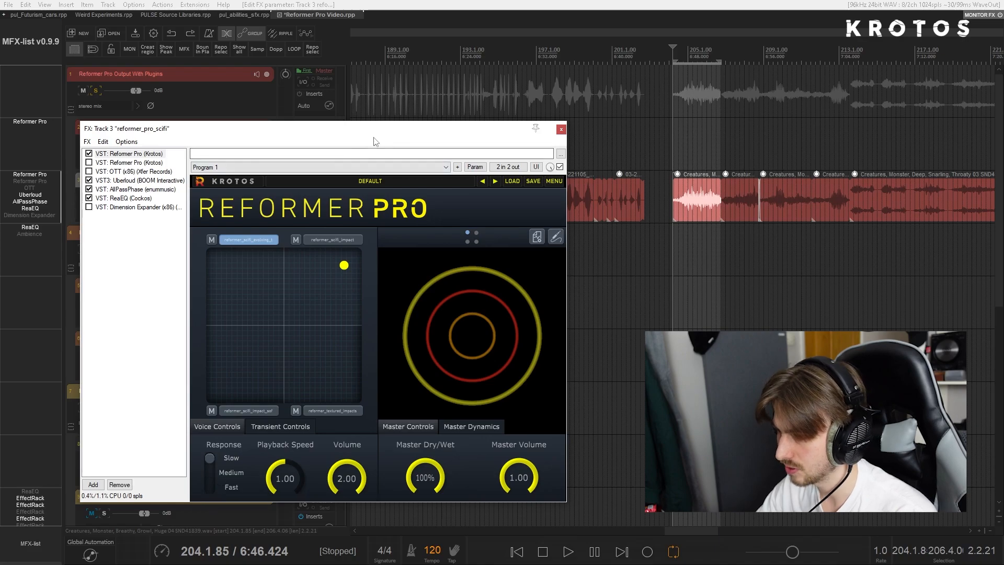
drag(373, 140, 353, 139)
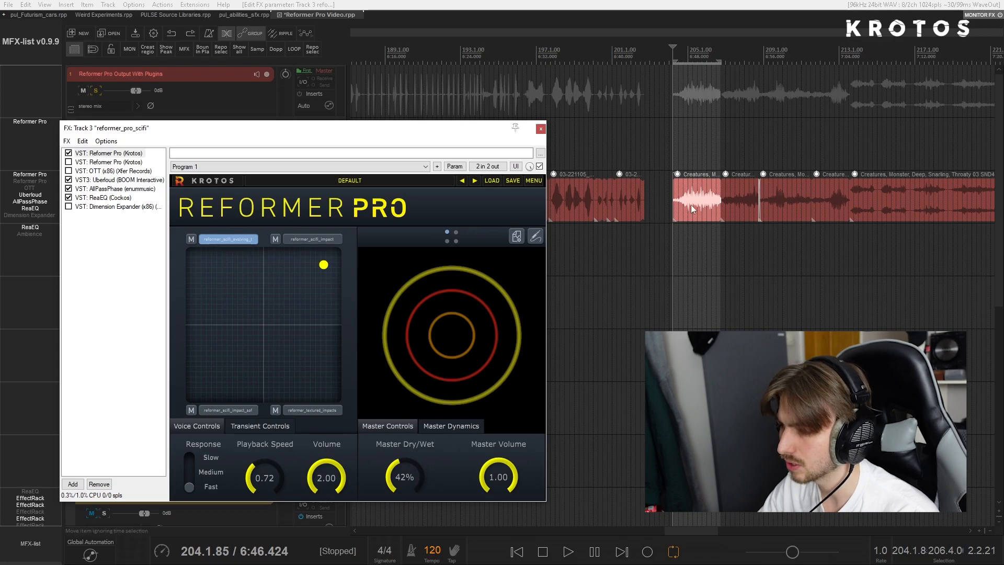
- Set the time selection to the first four Creatures items and play them while sweeping the blend point around the XY pad
drag(693, 209, 815, 203)
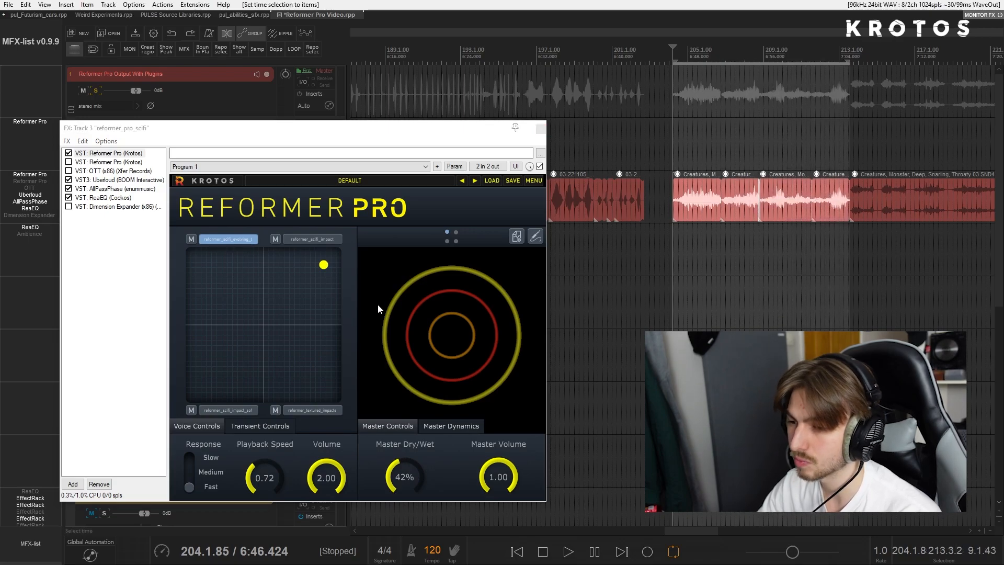
key(space)
click(313, 272)
drag(314, 272, 205, 327)
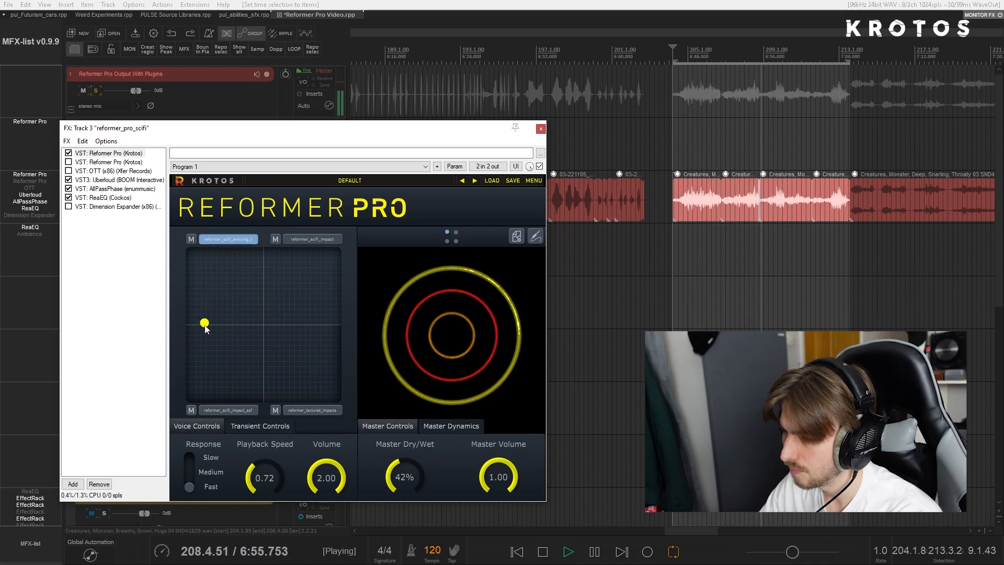
drag(232, 364, 221, 303)
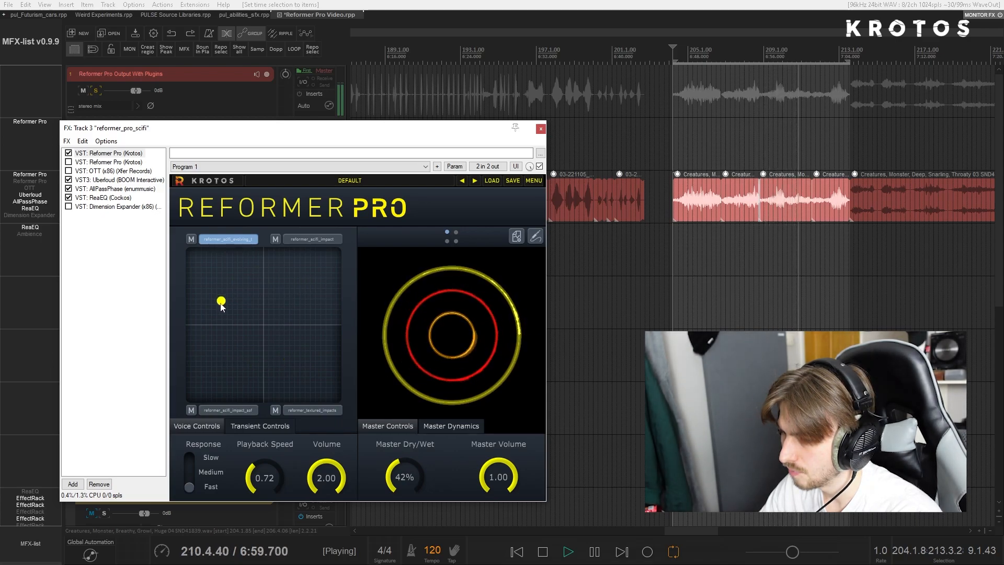
drag(302, 359, 312, 347)
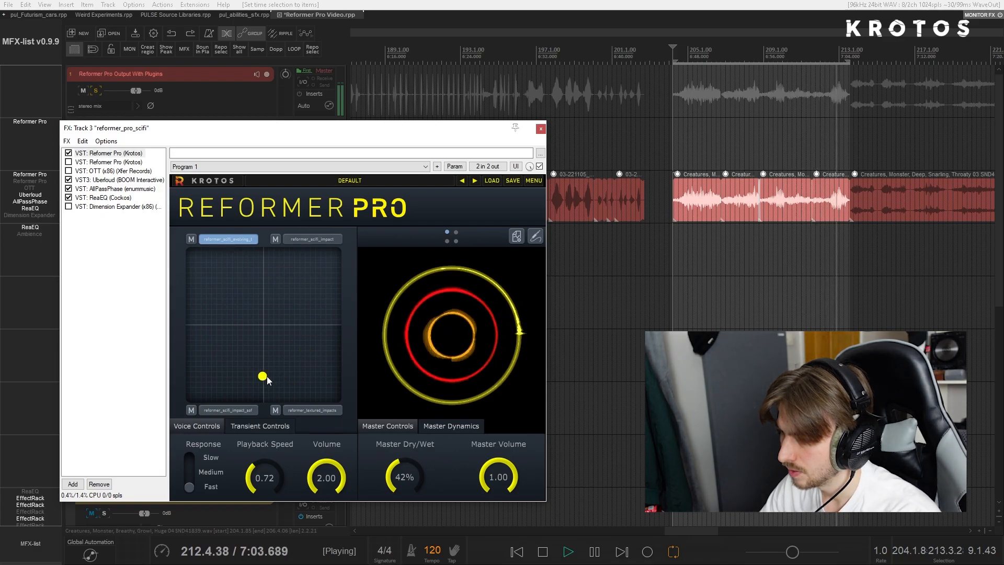
- Set the time selection to the first Creatures, Monster, Deep, Snarling item and arm the Reformer Pro Output With Plugins track for recording
scroll(741, 161, down, 2)
scroll(732, 173, right, 3)
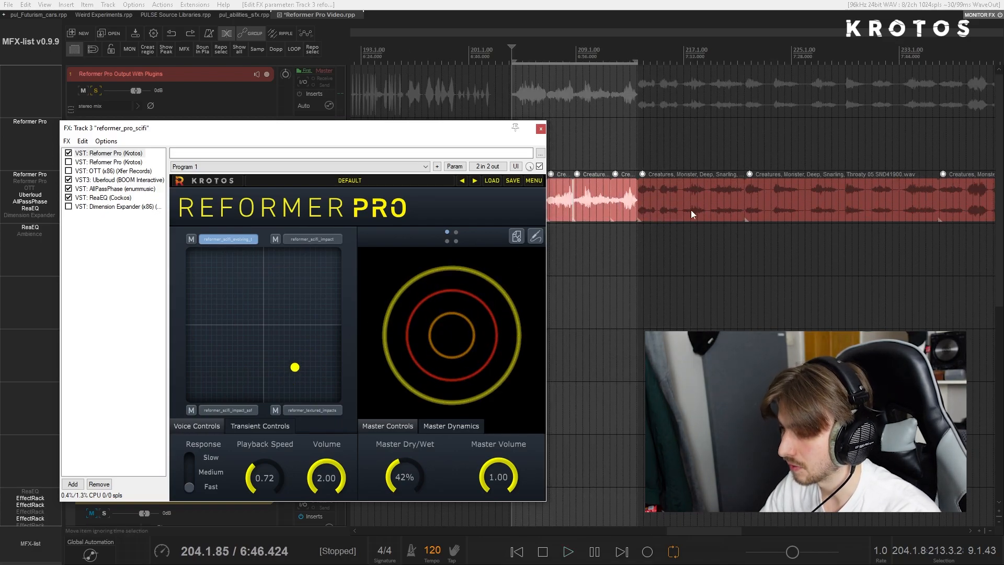
double_click(707, 208)
drag(316, 127, 380, 222)
click(266, 73)
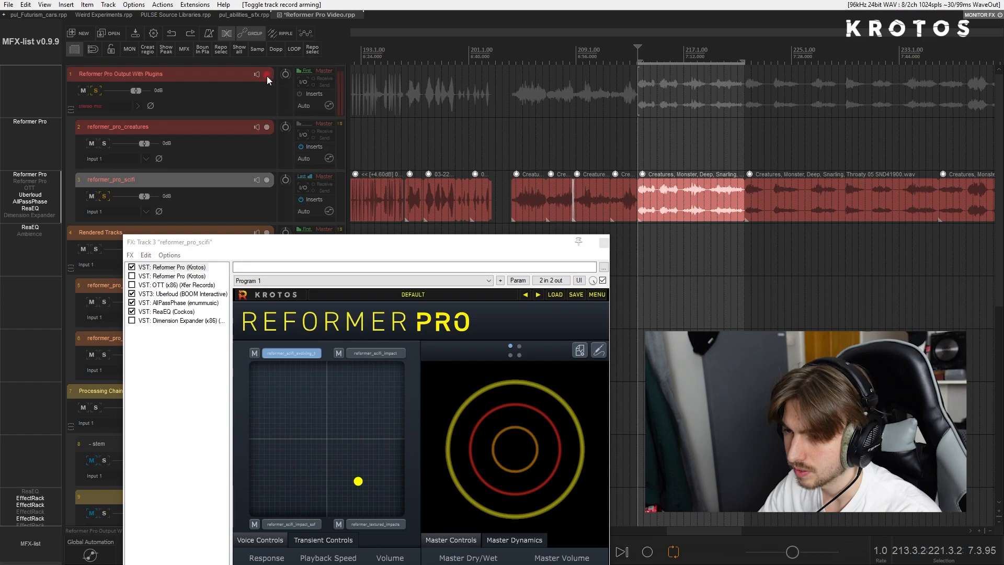
drag(312, 237, 300, 151)
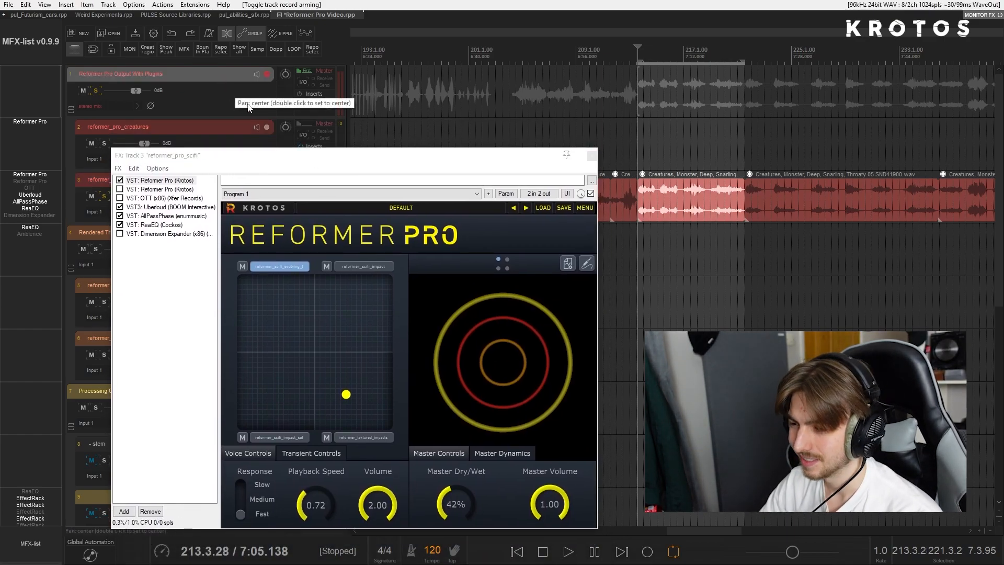
- Try recording the snarling item's Reformer Pro output while moving the blend point towards reformer_scifi_impact
key(ctrl+r)
mouse_move(346, 396)
mouse_down()
mouse_move(338, 348)
mouse_move(345, 318)
mouse_move(365, 297)
mouse_move(265, 287)
mouse_move(290, 328)
mouse_move(353, 320)
mouse_move(379, 348)
mouse_move(373, 404)
mouse_move(341, 309)
mouse_move(287, 313)
mouse_move(247, 298)
mouse_move(258, 383)
mouse_move(386, 310)
mouse_move(362, 309)
mouse_up()
key(space)
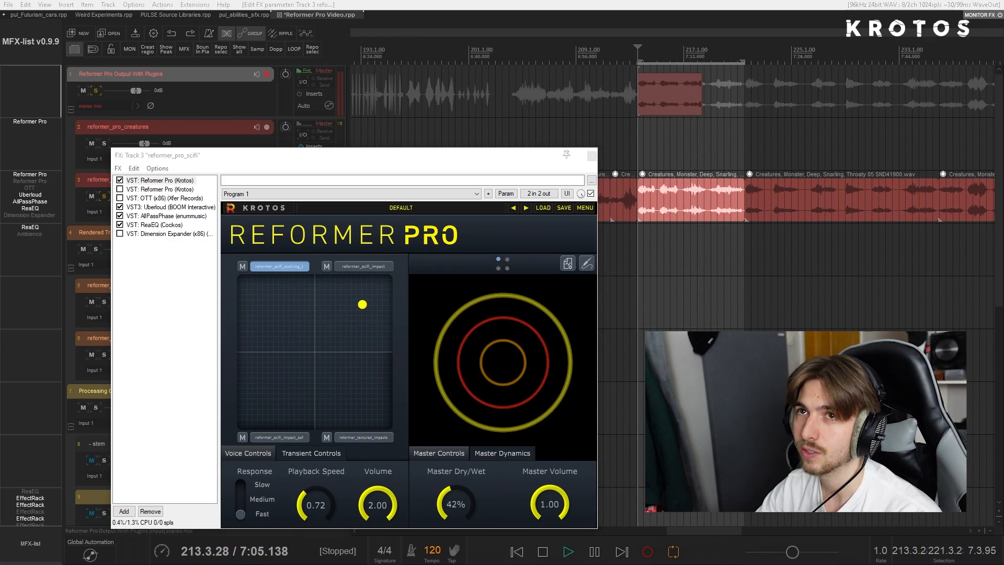
- Set the selected snarling item's channel mode to mono and delete the short take recorded on the output track
click(674, 199)
key(m)
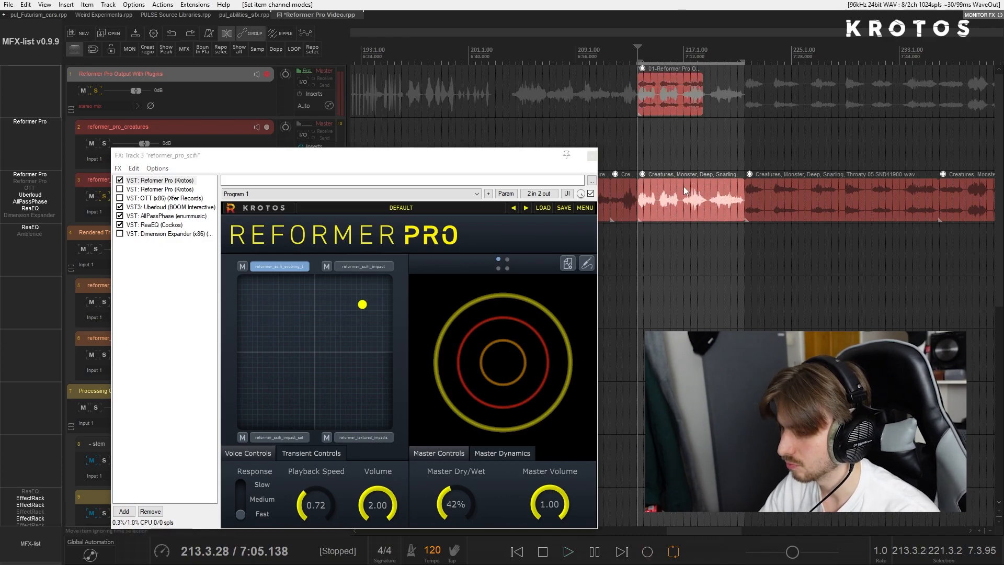
click(674, 119)
key(Delete)
drag(455, 156, 403, 148)
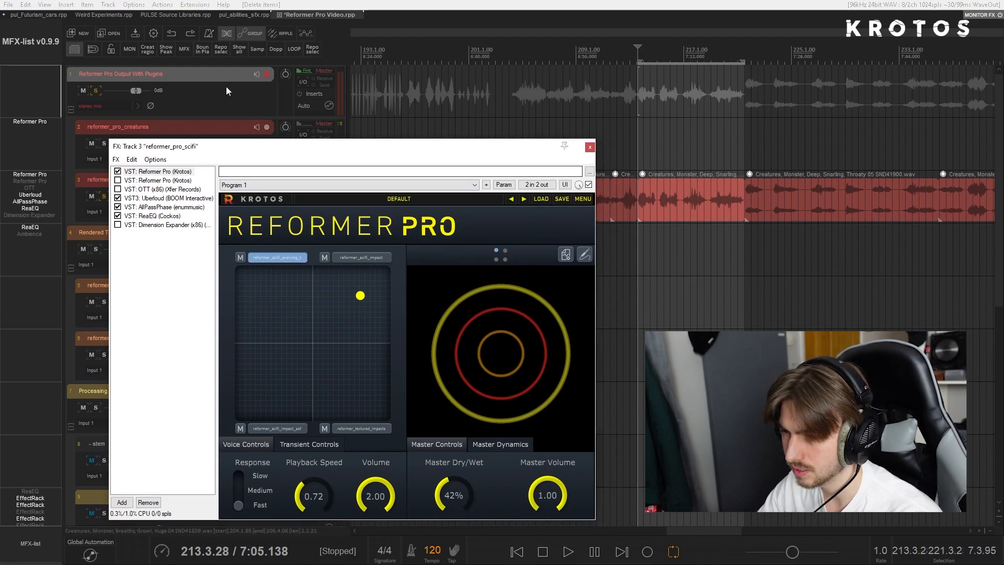
- Record the output again while sweeping the blend point, raising Playback Speed to 1.42 and Master Dry/Wet to 66%
key(ctrl+r)
mouse_move(360, 296)
mouse_down()
mouse_move(382, 313)
mouse_move(374, 398)
mouse_move(353, 404)
mouse_up()
mouse_move(291, 371)
mouse_down()
mouse_move(260, 340)
mouse_move(281, 278)
mouse_move(258, 287)
mouse_move(267, 309)
mouse_move(283, 310)
mouse_up()
drag(285, 305, 262, 331)
drag(302, 496, 313, 471)
drag(434, 484, 437, 470)
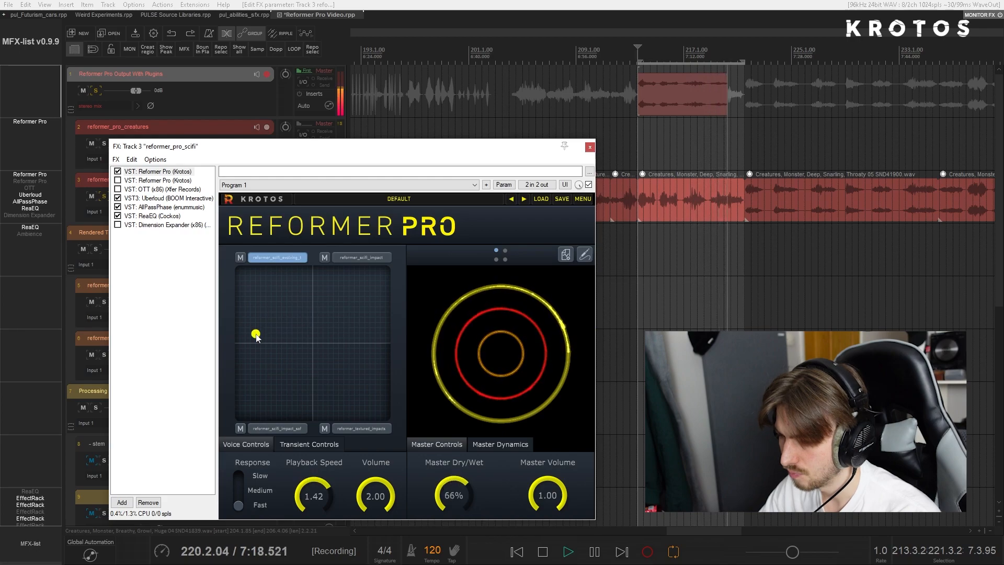
- Sweep the blend point to reformer_scifi_impact, stop recording, close the effects chain and select the new take on the output track
drag(261, 332, 371, 297)
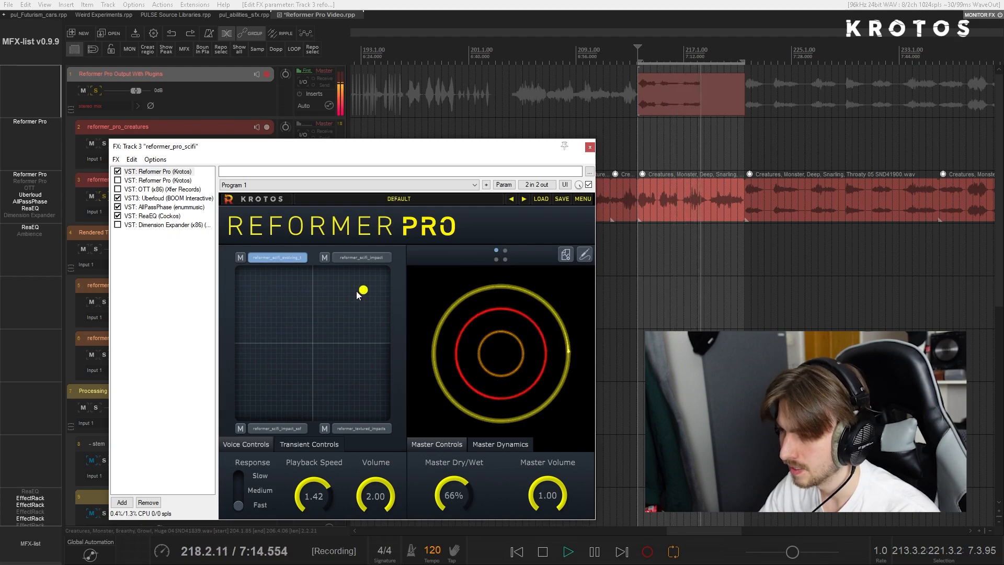
key(space)
click(590, 147)
click(670, 100)
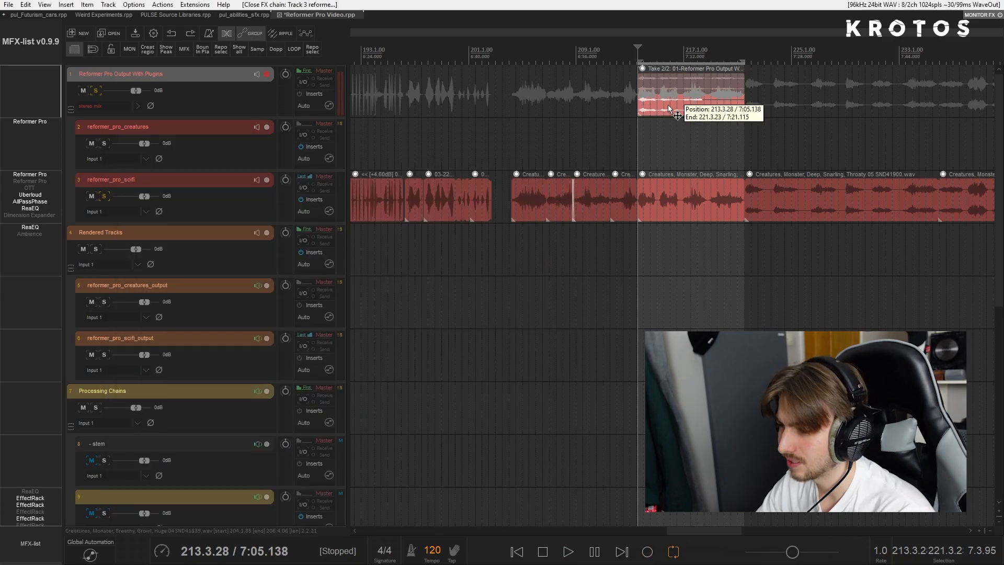
- Add a new track directly below the output track and move the recorded two-take item onto it
scroll(676, 105, right, 3)
scroll(674, 106, down, 3)
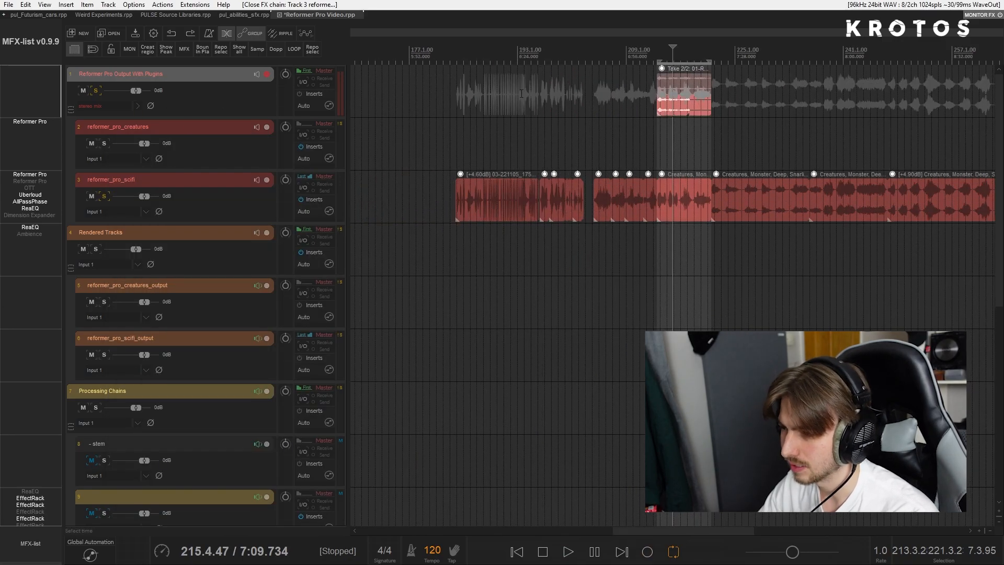
click(670, 111)
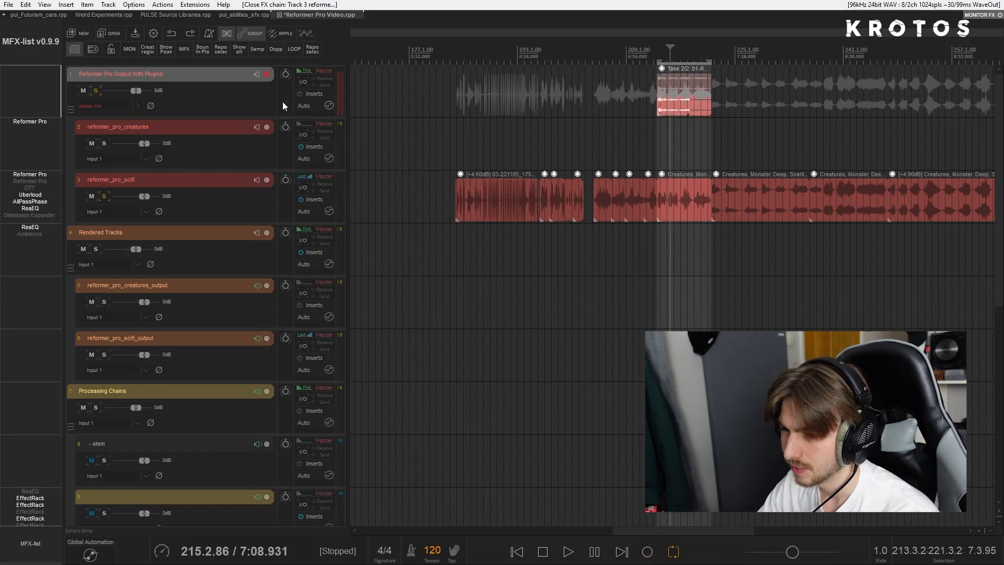
key(ctrl+t)
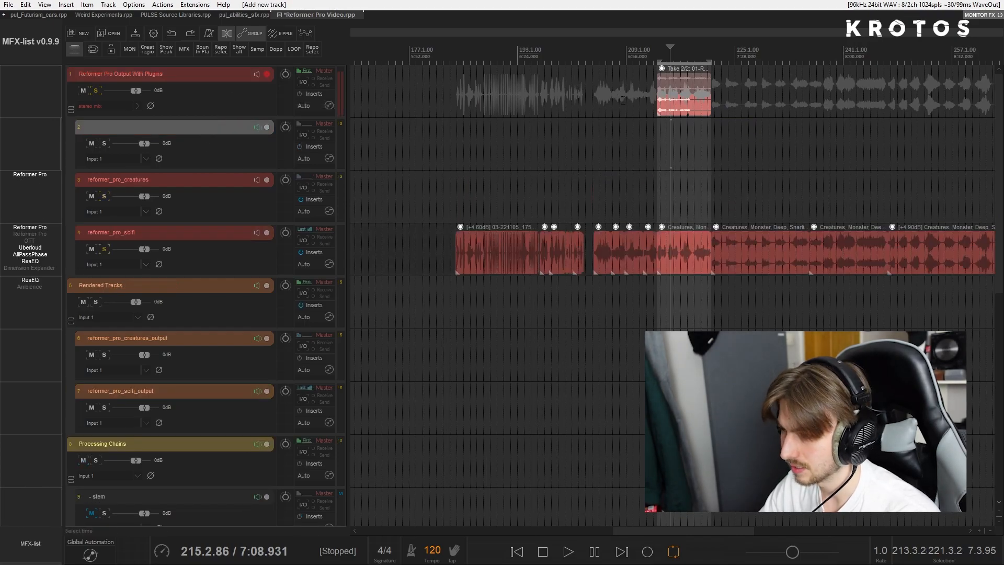
drag(670, 107, 666, 134)
- Explode all takes of the moved item in order and select both resulting items with a matching time selection
right_click(660, 134)
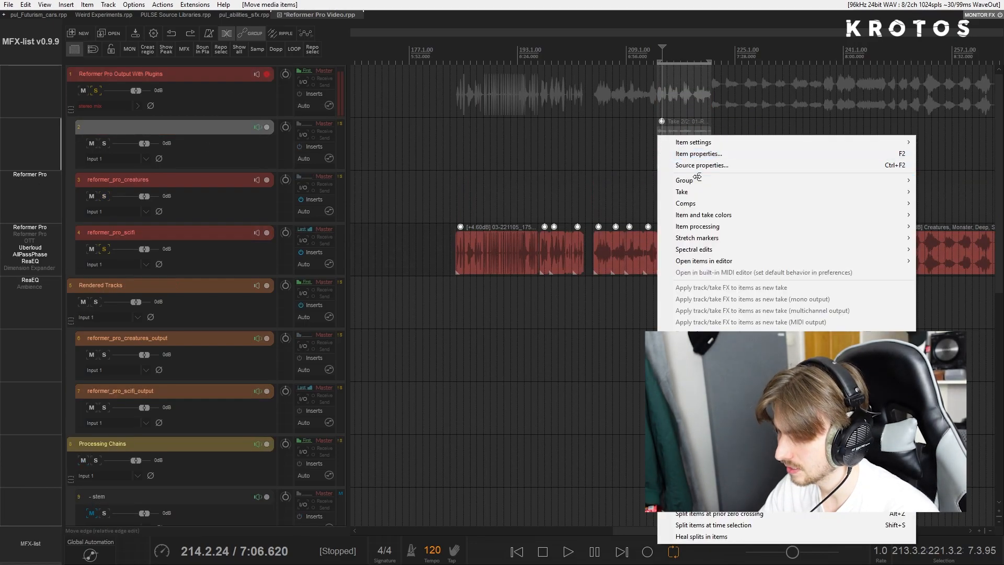
mouse_move(699, 192)
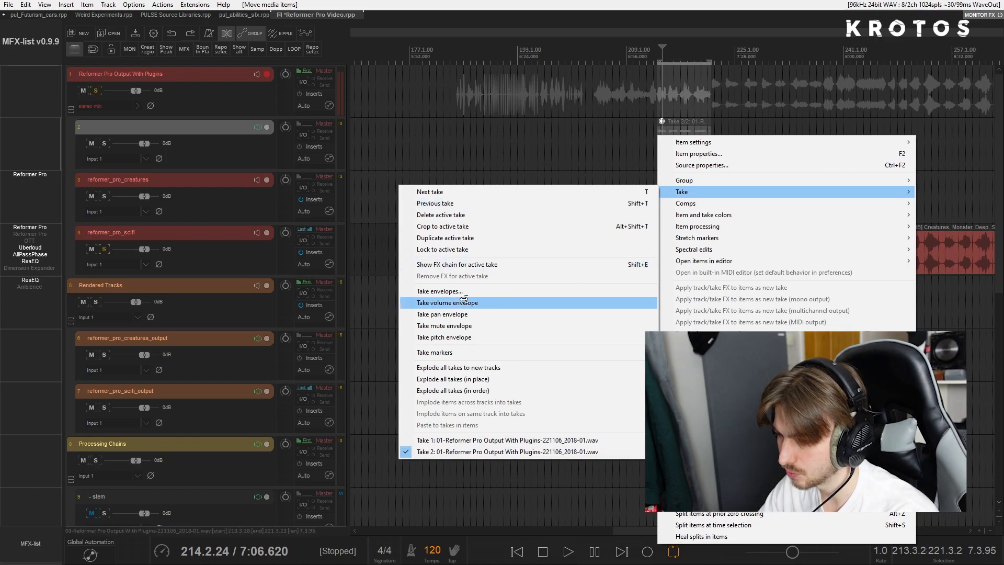
click(465, 390)
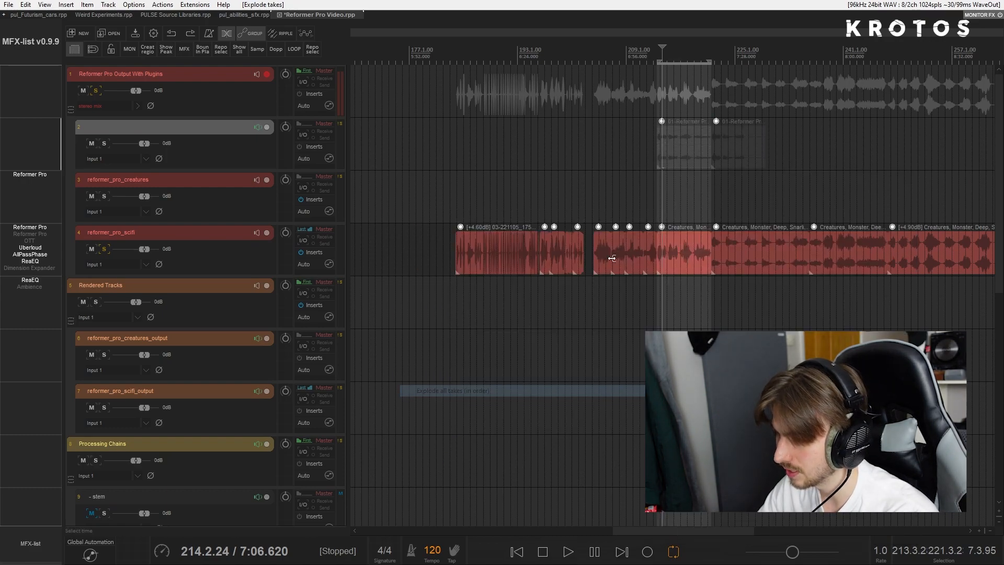
drag(739, 149, 683, 151)
key(t)
- Solo the new track at +9 dB volume, unsolo reformer_pro_scifi and play the exploded takes
click(105, 144)
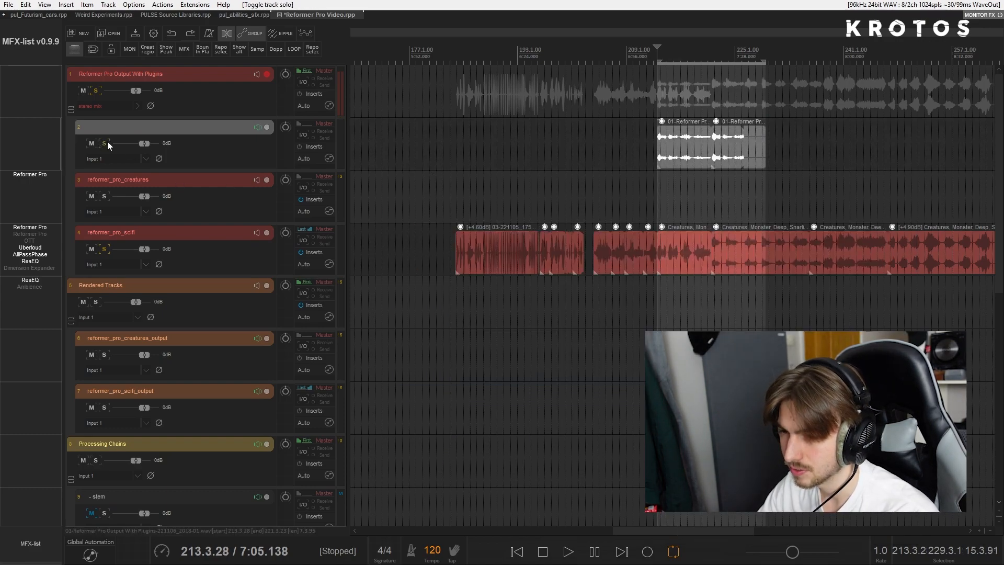
drag(146, 147, 153, 147)
key(space)
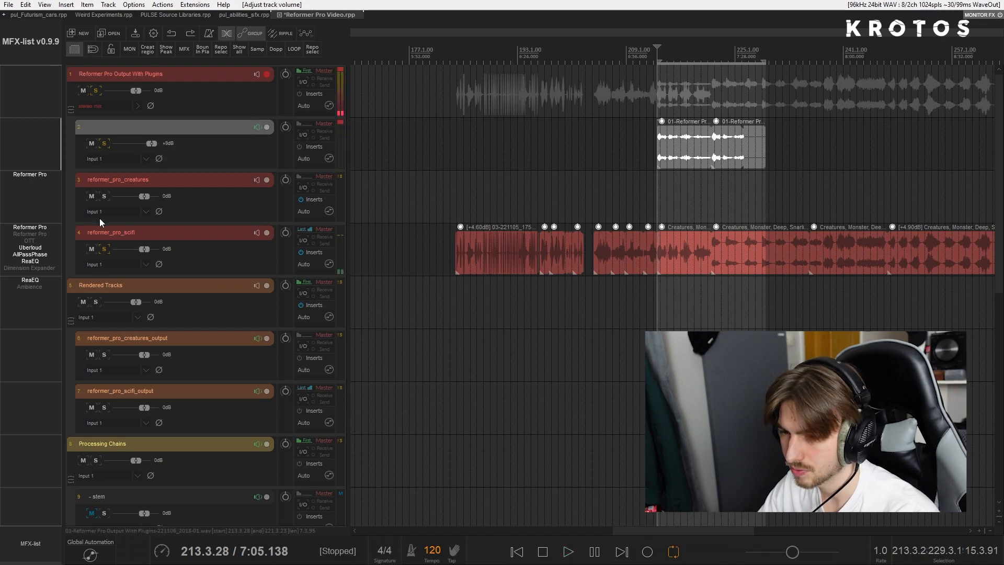
click(106, 250)
key(space)
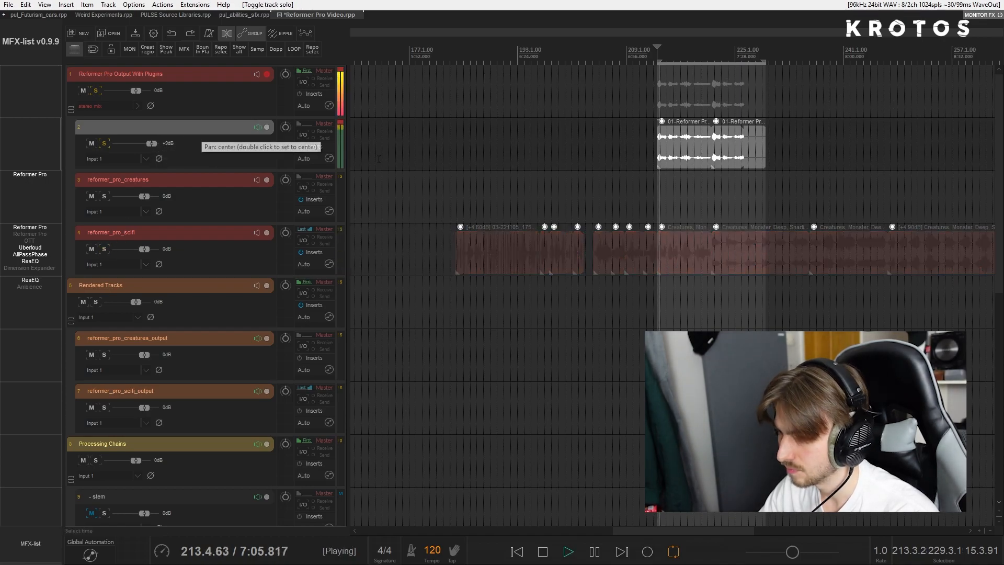
- Raise the item volume of both exploded takes by 4.10 dB
scroll(647, 142, up, 3)
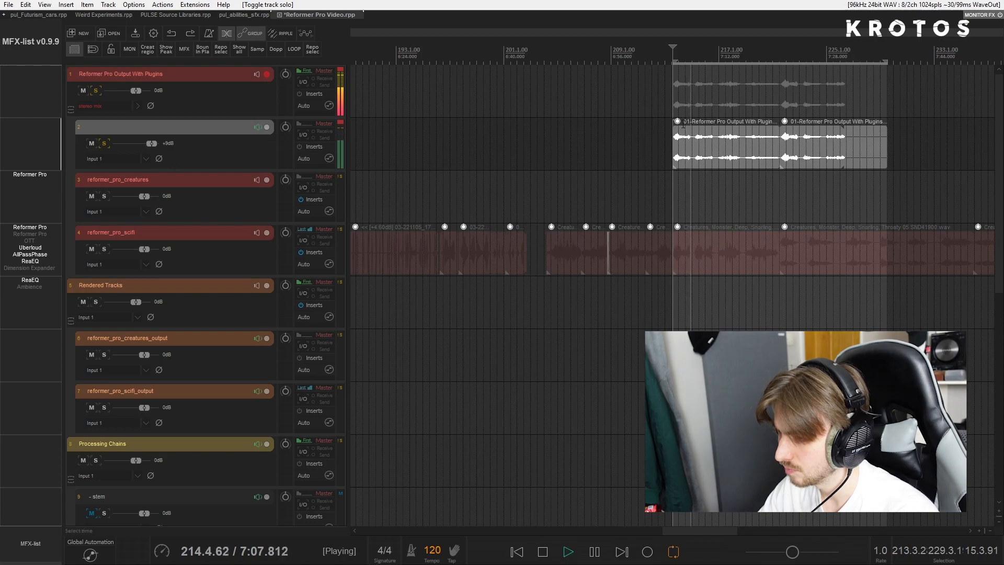
drag(677, 121, 682, 117)
scroll(653, 134, right, 2)
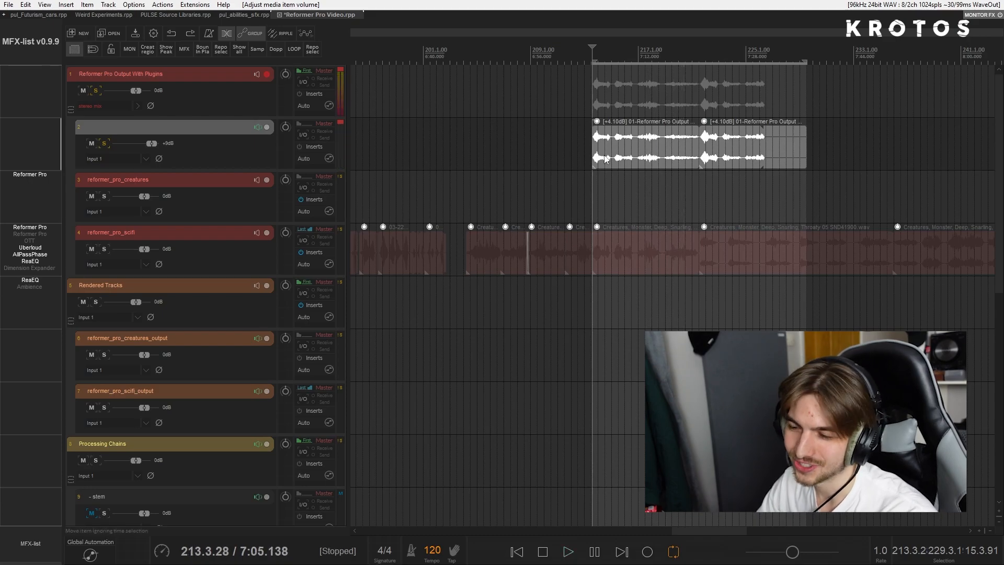
- Split the first exploded take before and after its last growl to isolate that sound
scroll(604, 156, down, 1)
click(713, 143)
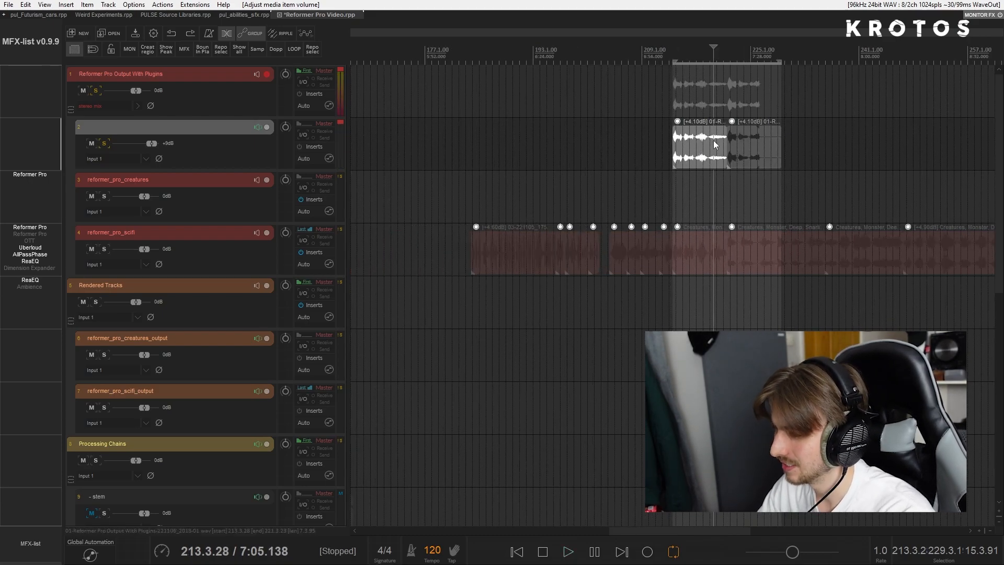
scroll(712, 144, up, 3)
click(704, 151)
key(s)
click(637, 141)
key(s)
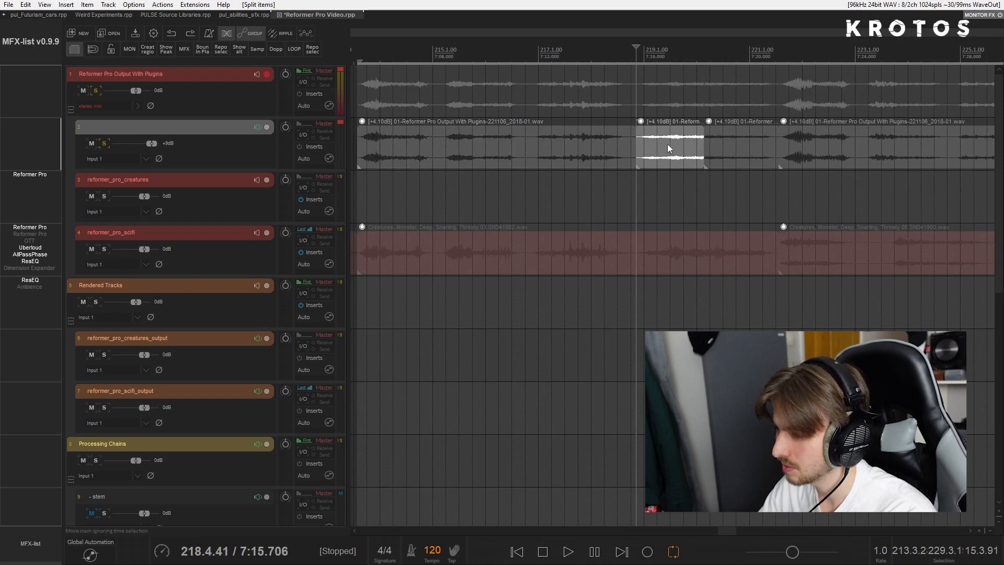
- Shift the isolated growl slightly earlier with a fade-out, and cut away the unwanted audio just before it
drag(668, 148, 660, 129)
click(601, 150)
key(s)
key(Delete)
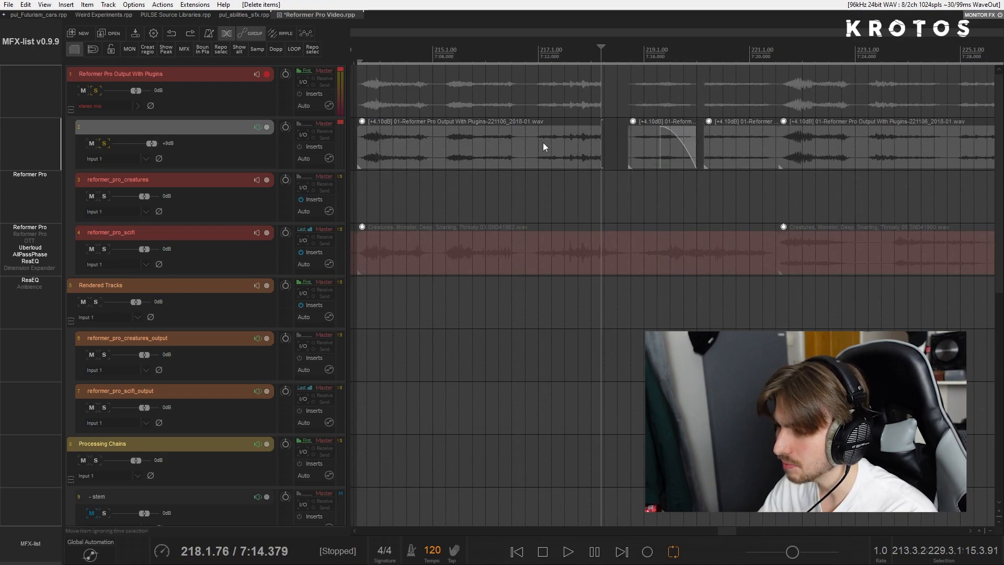
- Split off the preceding growl, move it slightly right and give it a fade-in and fade-out
click(536, 149)
key(s)
drag(558, 152, 590, 129)
click(608, 132)
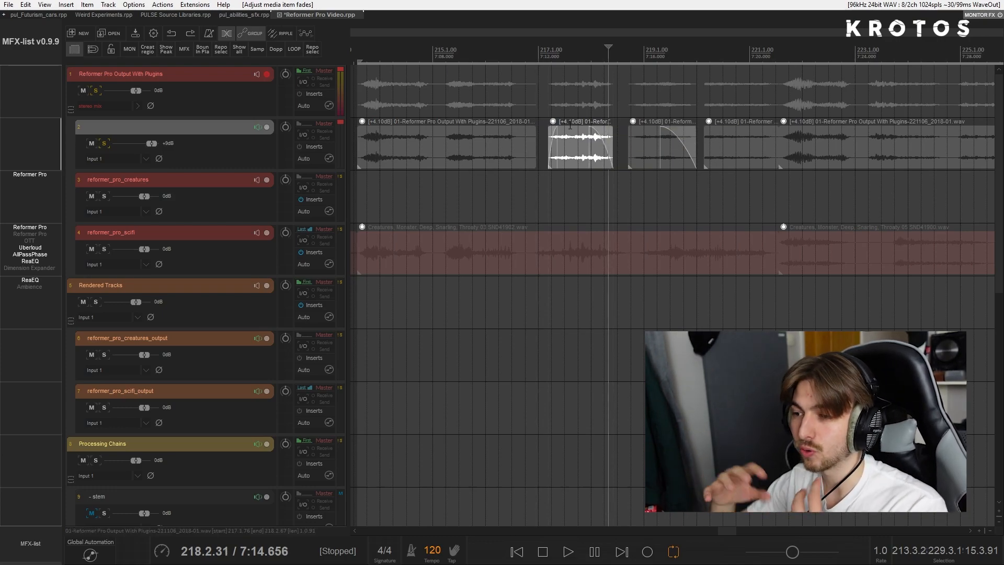
- Split after the second growl and delete the quiet section before the third growl
click(520, 148)
key(s)
click(516, 149)
key(s)
key(Delete)
click(522, 148)
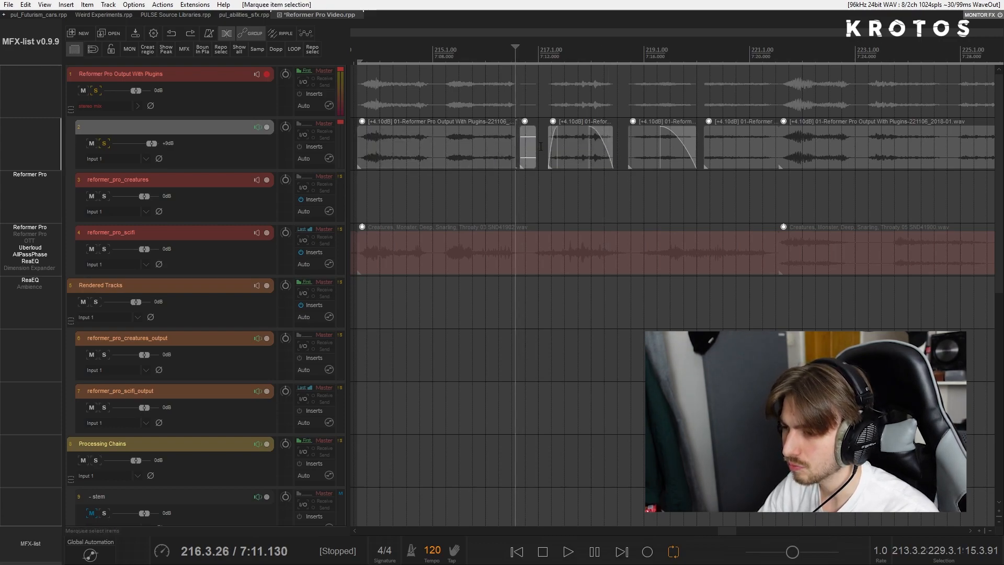
key(Delete)
- Separate the first and second growls by splitting around the quiet passage between them and deleting it
click(448, 148)
key(s)
click(426, 148)
key(s)
key(Delete)
click(449, 140)
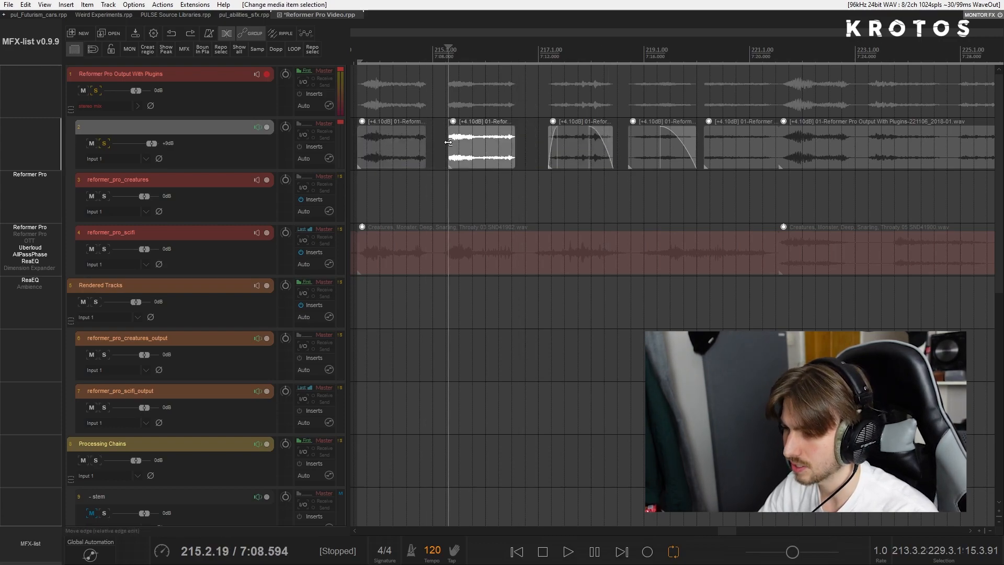
- Add a long fade-out to the second growl and play the cut pieces through from the third growl
key(space)
drag(504, 135, 501, 165)
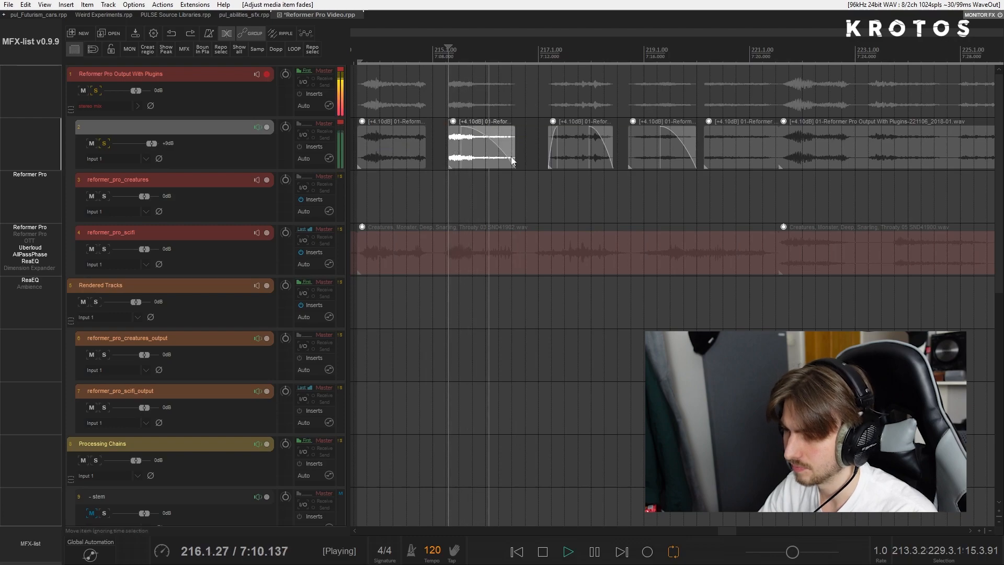
click(552, 109)
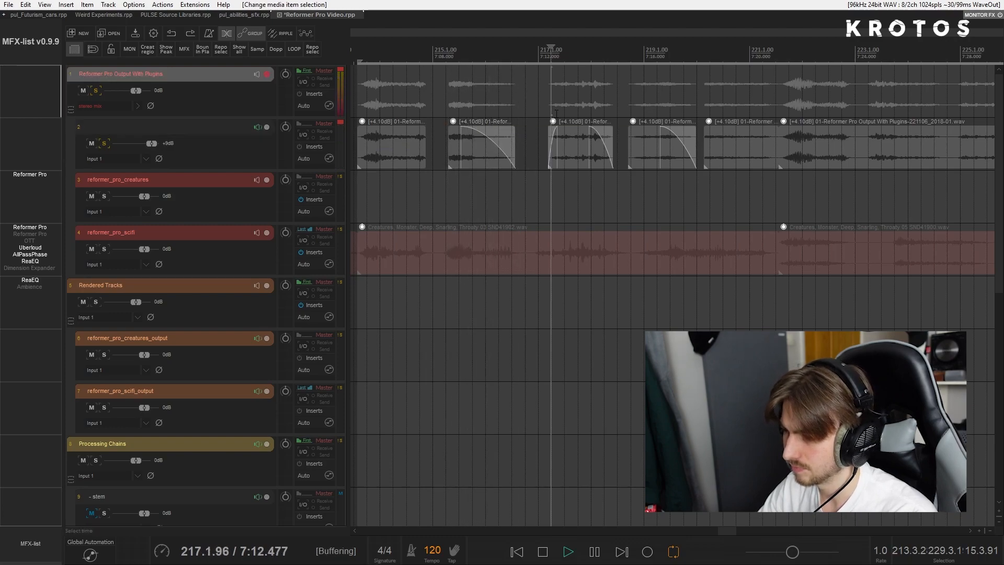
scroll(557, 127, down, 4)
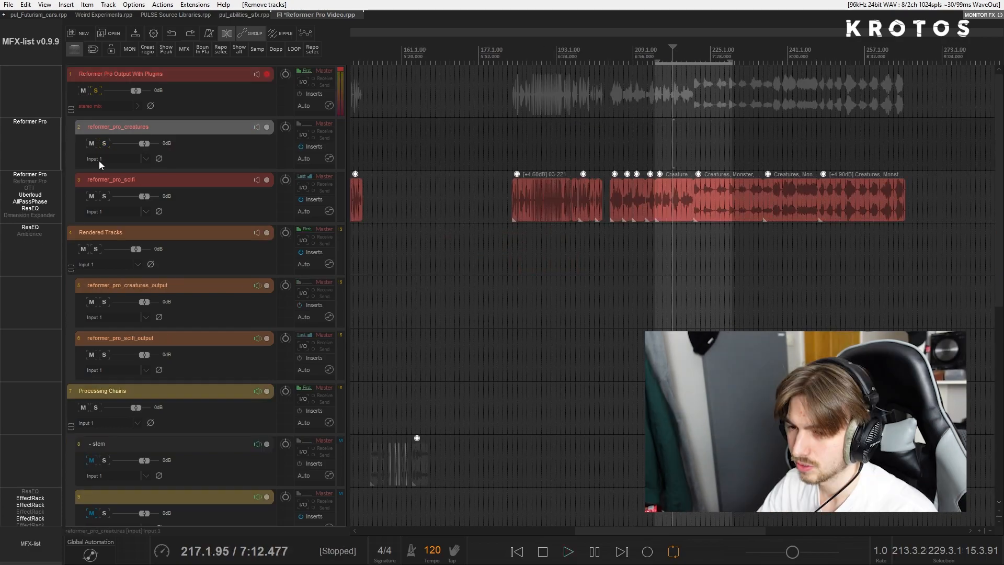
- Remove the temporary track of cut growls and solo the reformer_pro_creatures track
click(104, 145)
scroll(608, 145, down, 2)
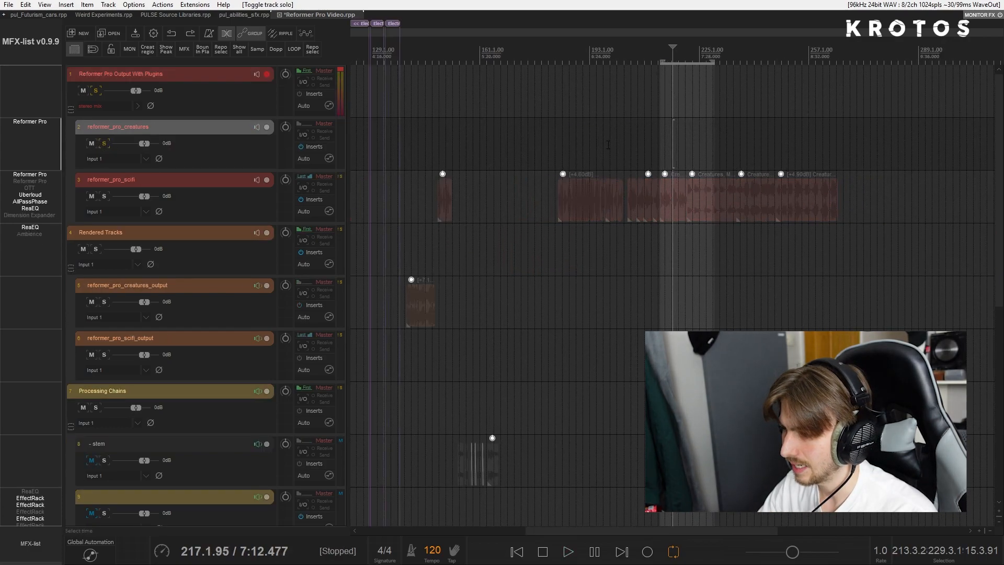
click(463, 142)
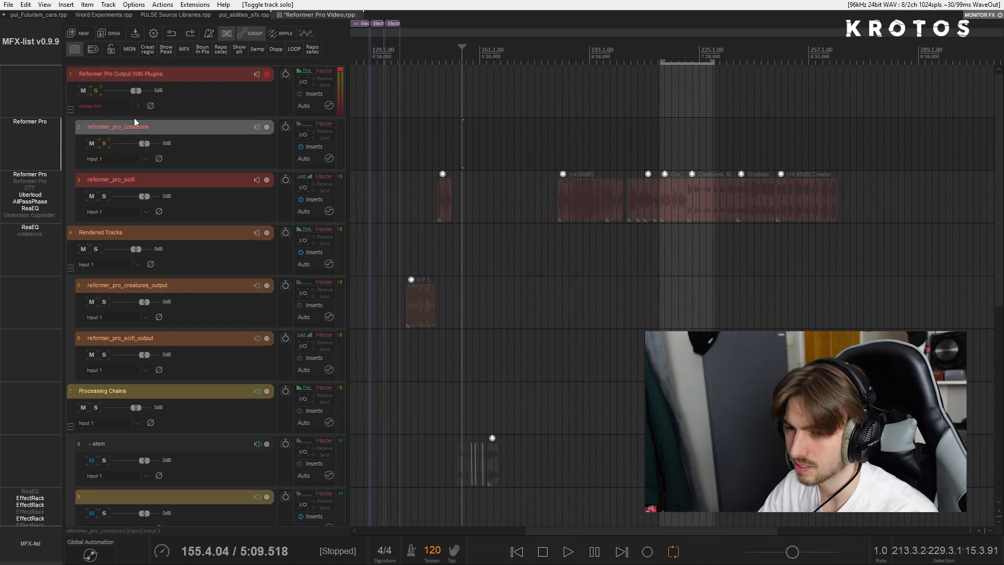
- Inspect the three creature growl libraries loaded in the Reformer Pro instance on reformer_pro_creatures
click(30, 121)
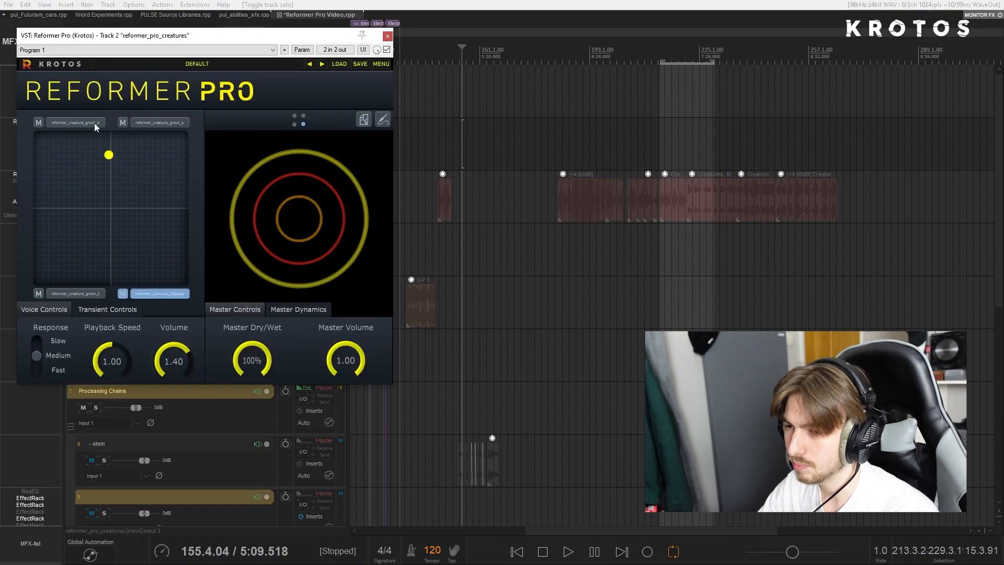
drag(165, 40, 387, 115)
click(299, 199)
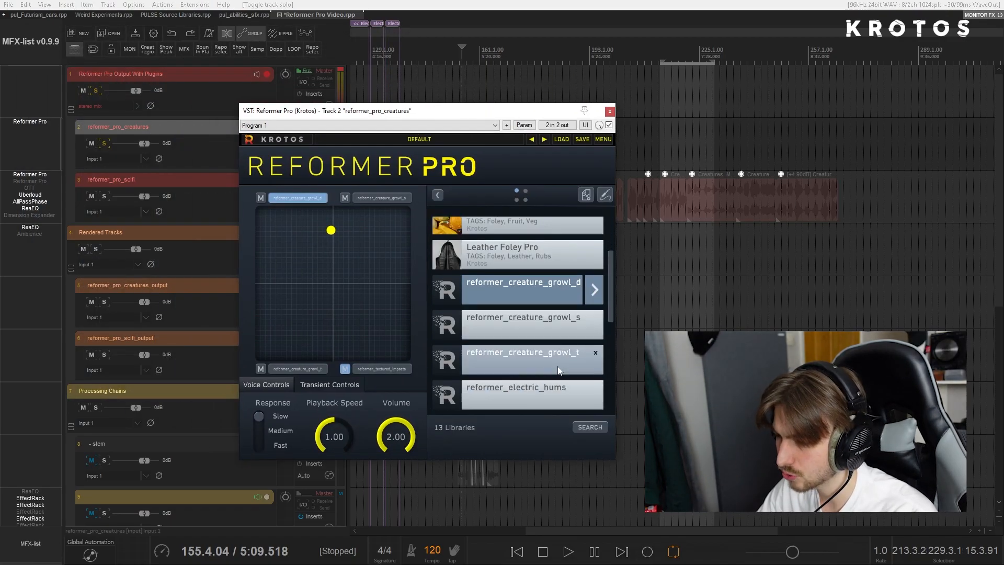
click(391, 198)
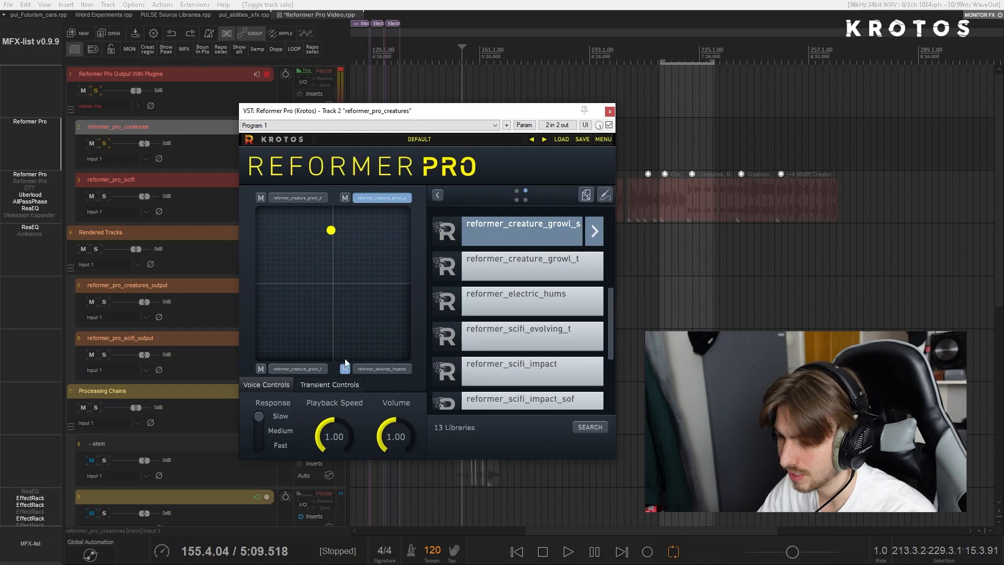
click(293, 368)
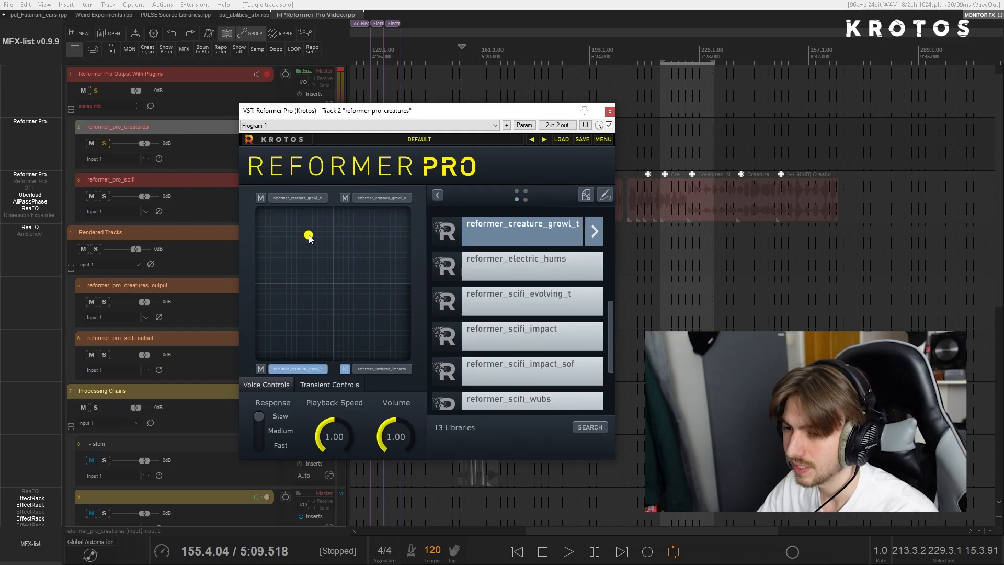
click(609, 111)
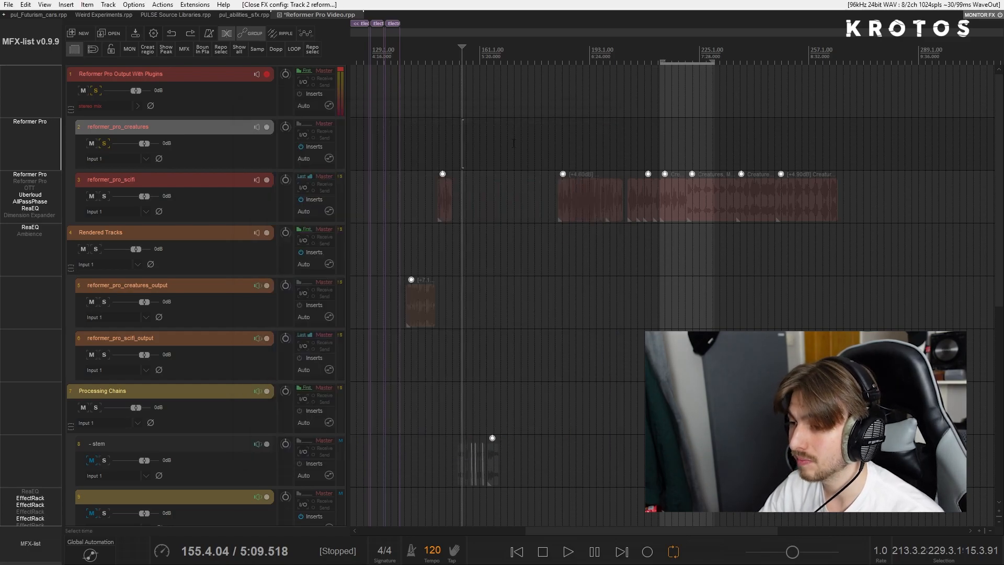
- Arm reformer_pro_creatures and record a live vocal take from Input 1 at about 4:49
click(427, 152)
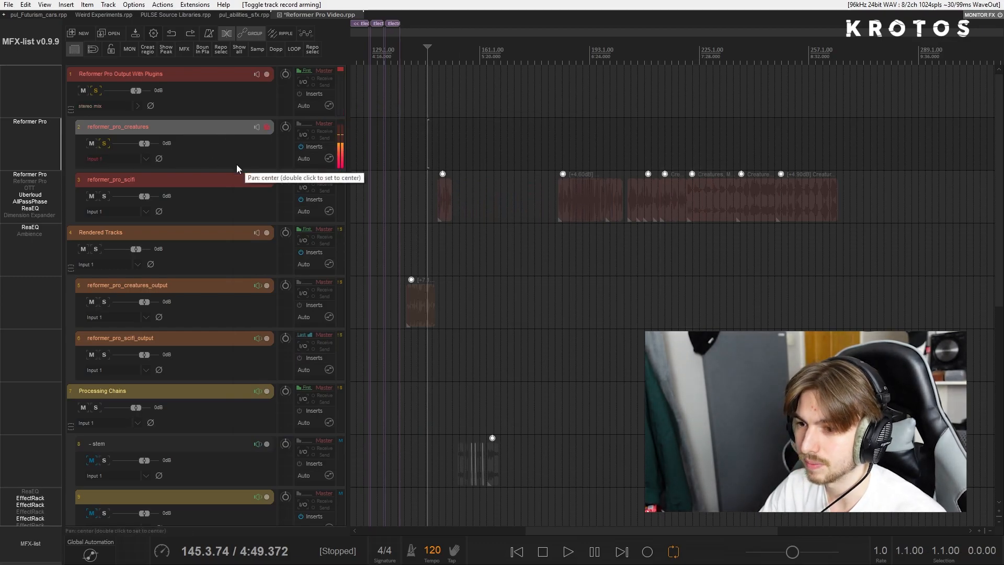
key(ctrl+r)
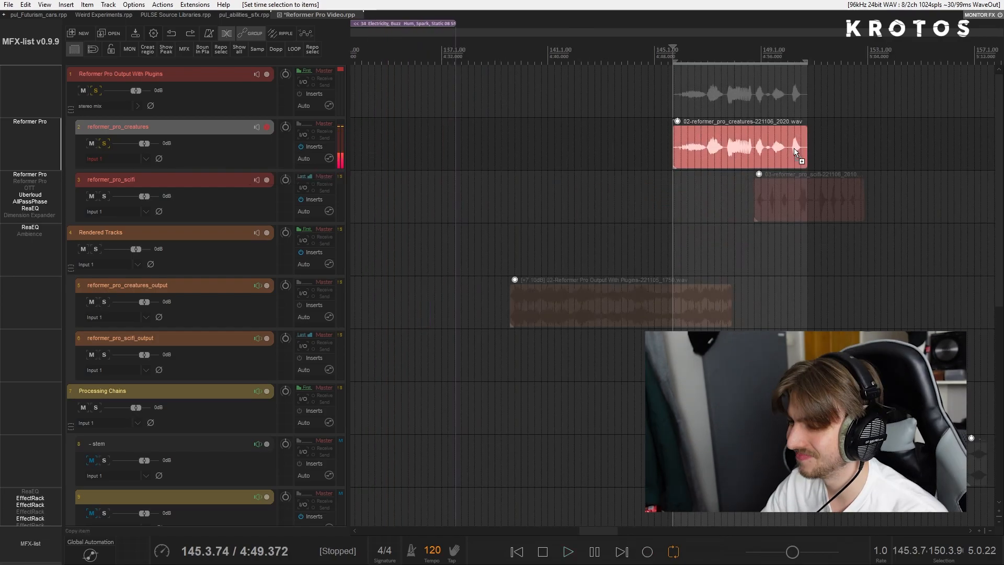
scroll(758, 140, up, 5)
scroll(758, 141, right, 2)
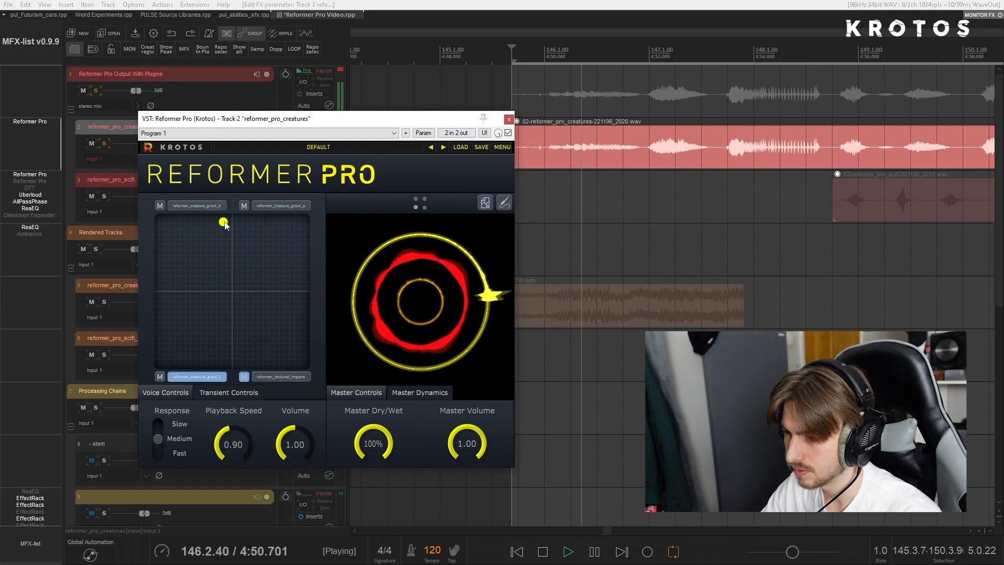
- Play back the vocal take while moving Reformer Pro's blend point towards reformer_creature_growl_t
drag(220, 219, 189, 349)
scroll(718, 192, down, 2)
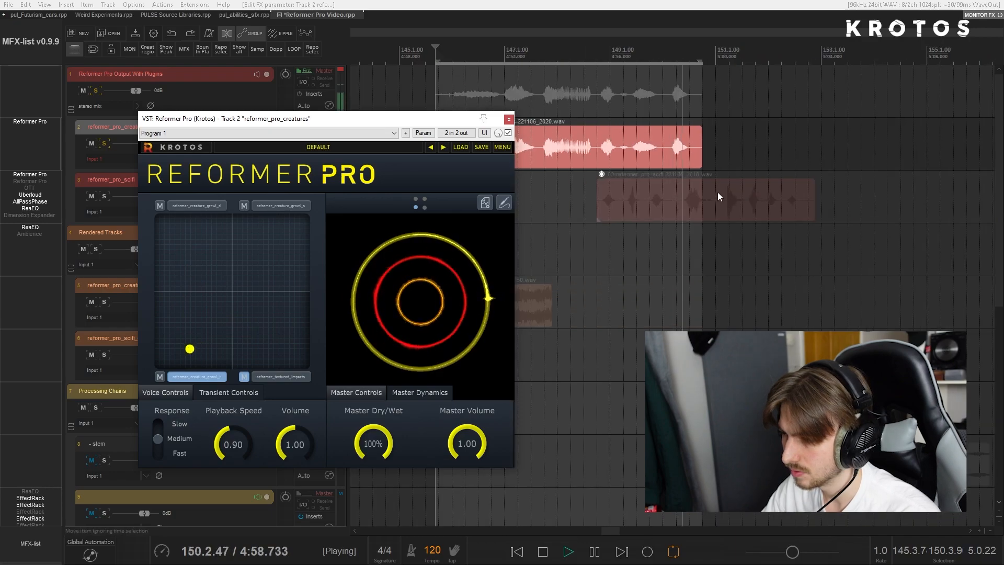
scroll(716, 192, up, 1)
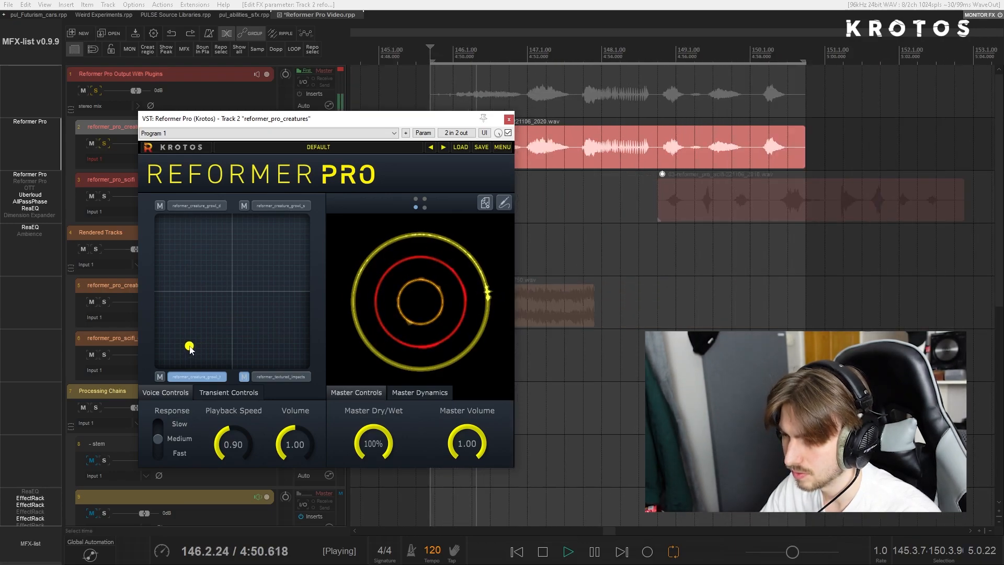
- Raise the vocal take's item volume by 11.3 dB and play it while moving the blend point towards reformer_creature_growl_s
drag(415, 119, 433, 105)
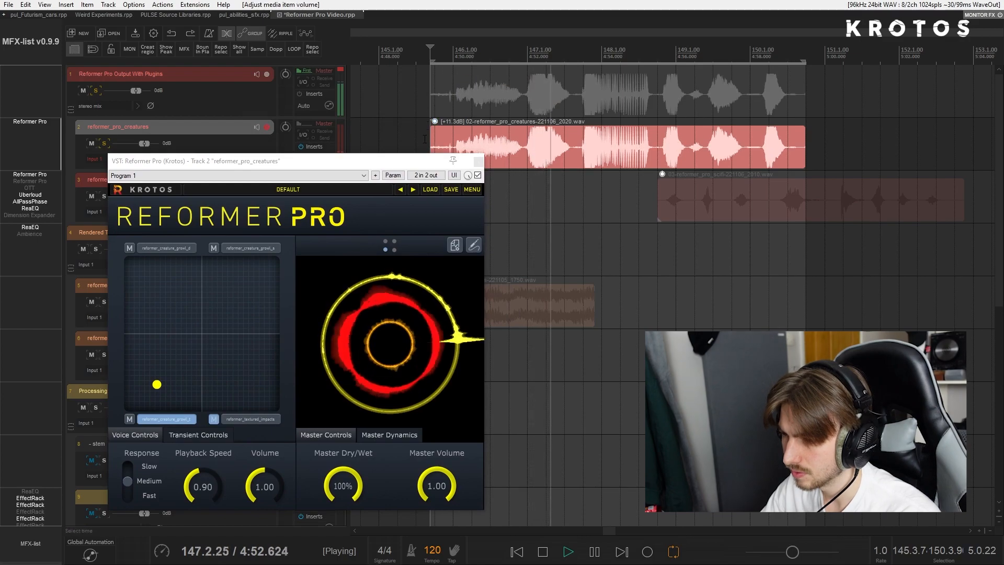
drag(157, 384, 257, 304)
key(space)
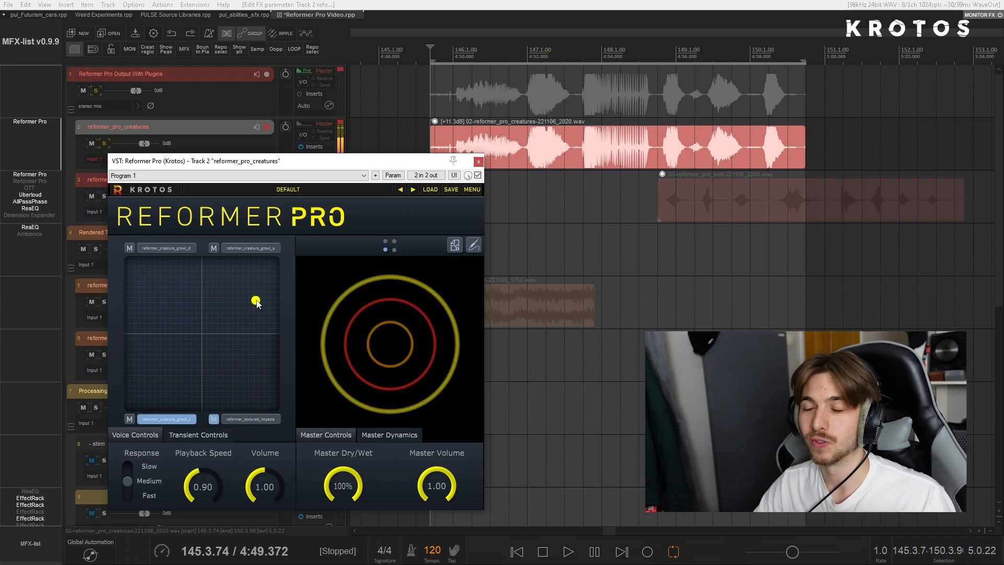
drag(331, 161, 370, 158)
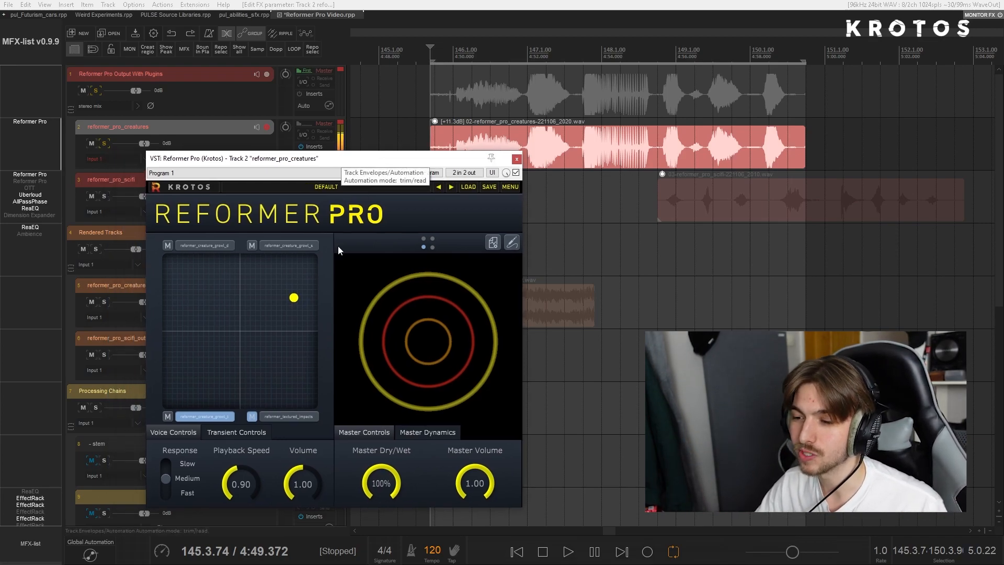
- Move the blend point further up within the reformer_creature_growl_s quadrant and show that voice's library list
drag(292, 299, 287, 274)
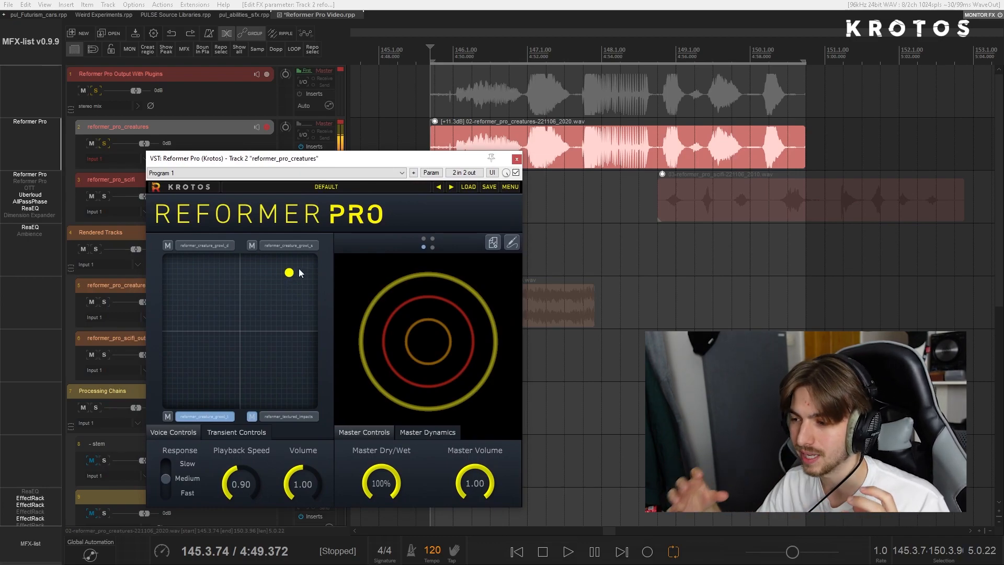
scroll(581, 153, down, 2)
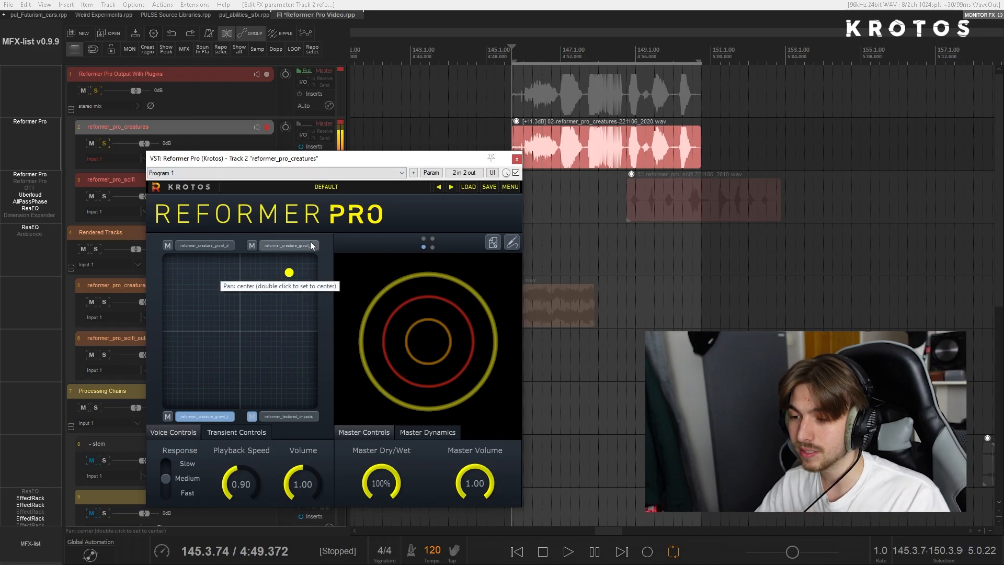
click(288, 245)
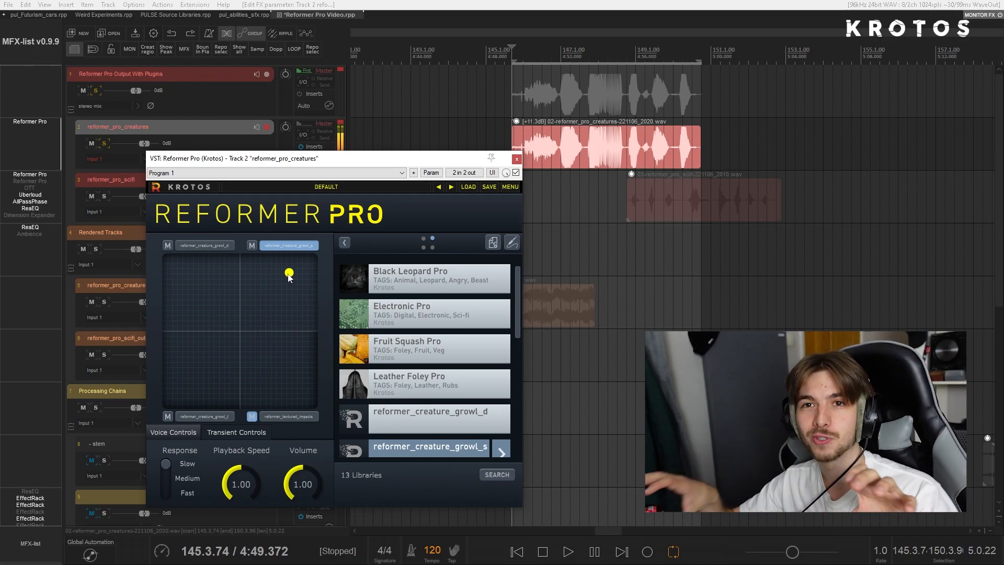
- Close the Reformer Pro window and arm the Reformer Pro Output With Plugins track for recording
click(517, 158)
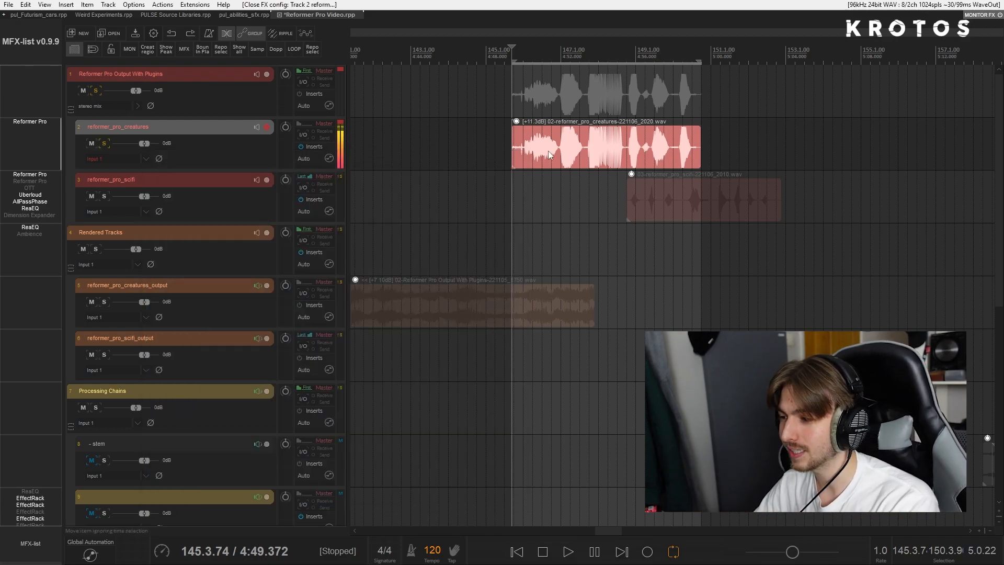
click(266, 74)
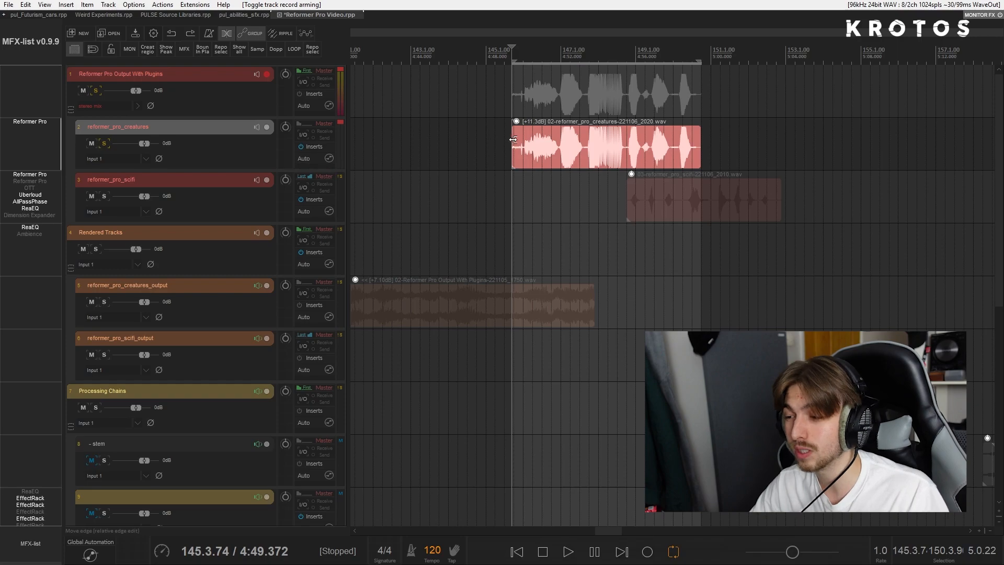
scroll(519, 137, right, 5)
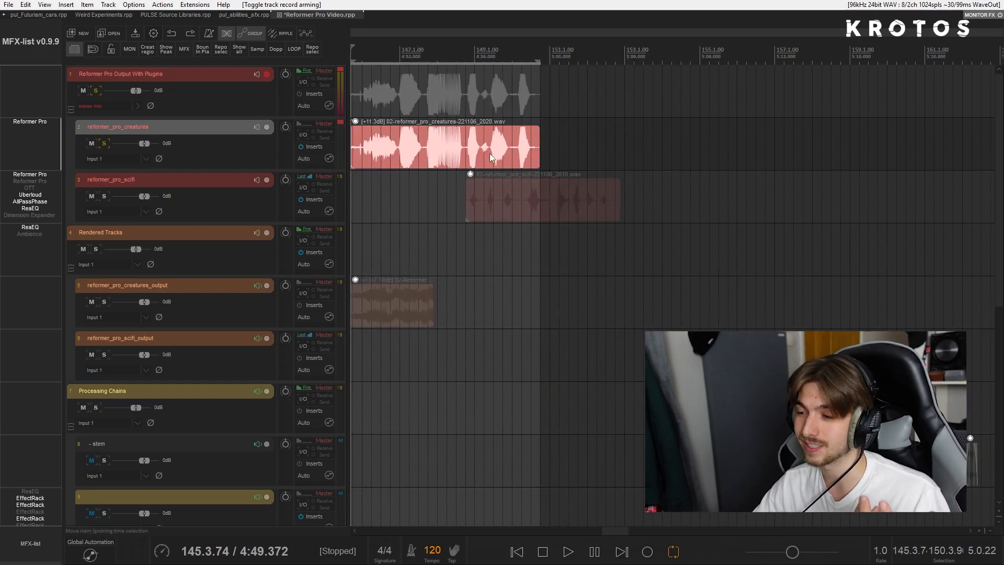
scroll(492, 156, left, 10)
scroll(675, 161, right, 5)
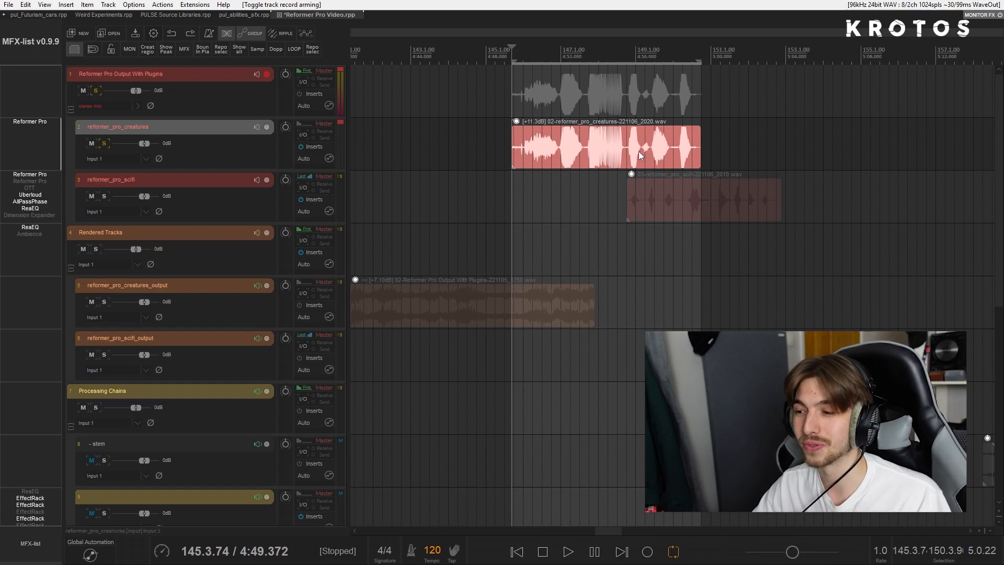
scroll(638, 152, right, 7)
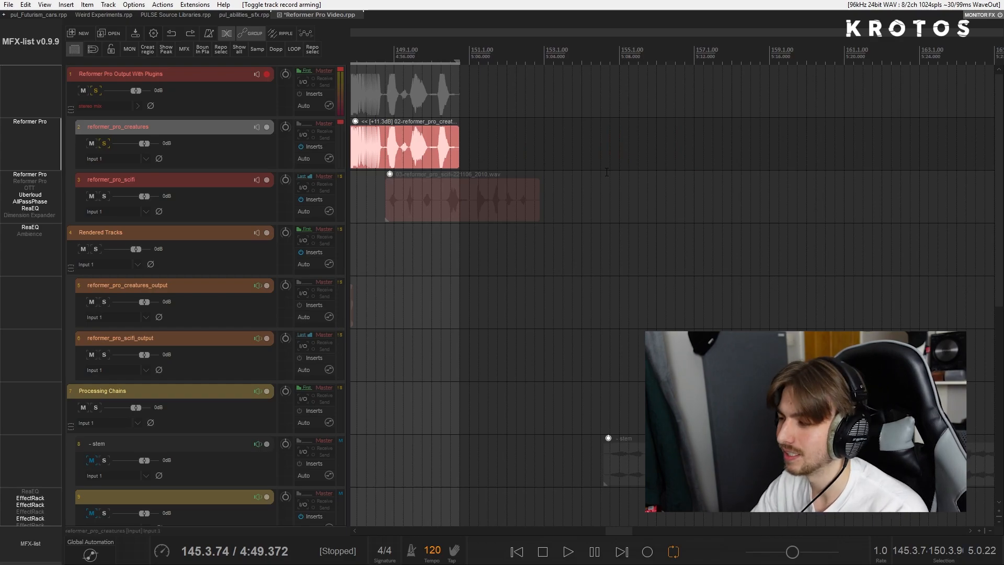
scroll(606, 172, down, 2)
scroll(692, 153, right, 2)
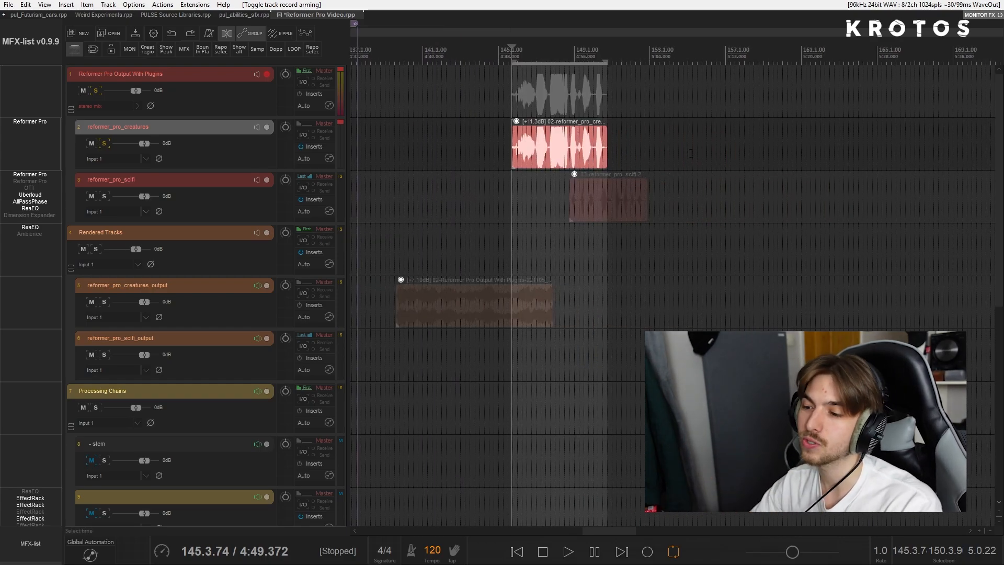